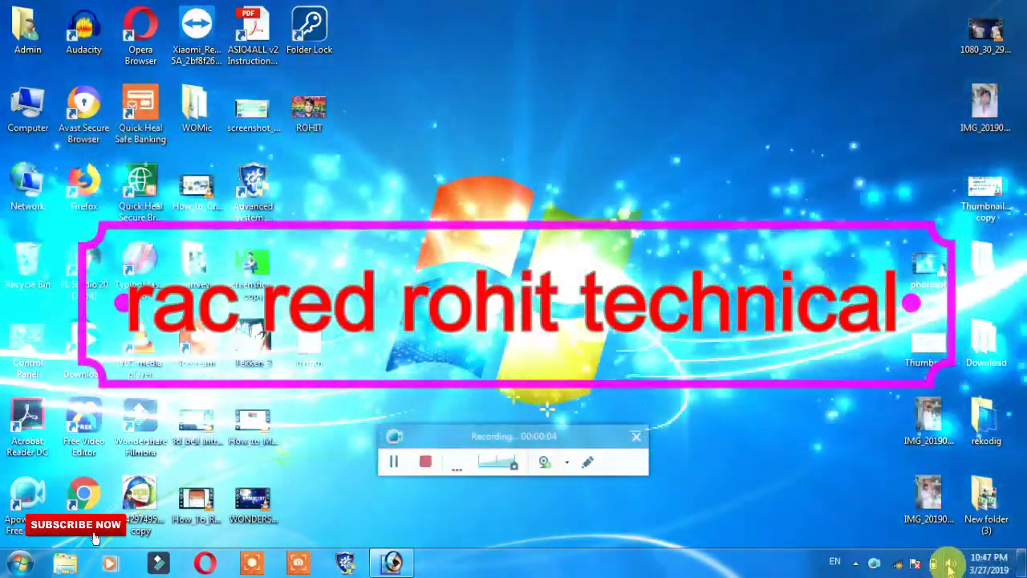
- Check the system volume level and refresh the desktop
left_click(949, 564)
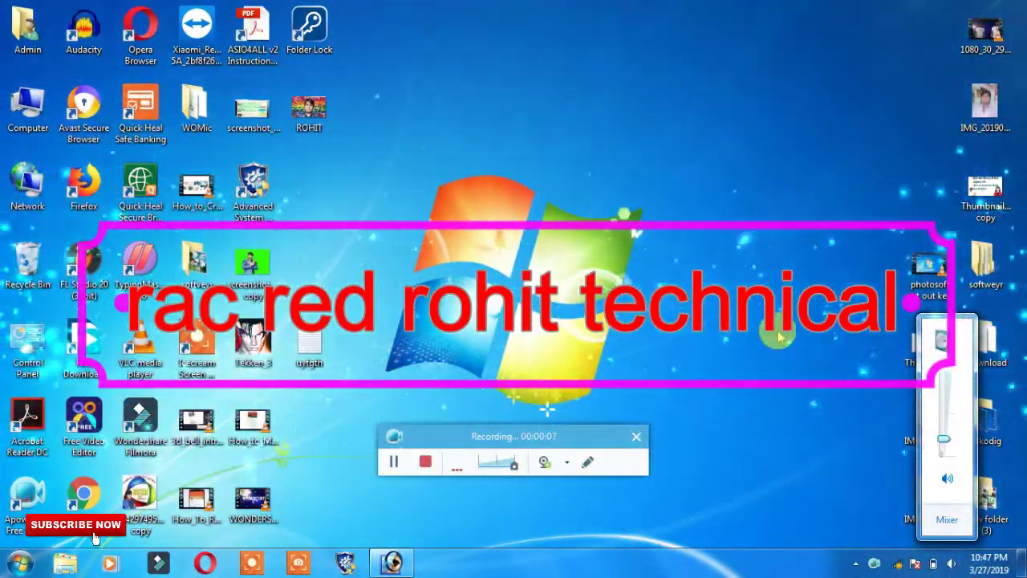
left_click(547, 410)
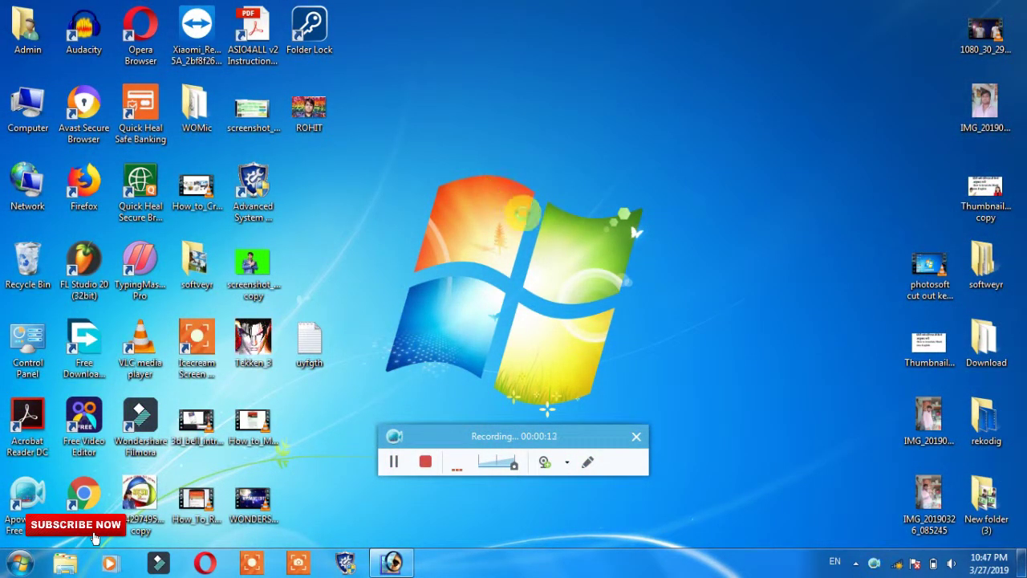
right_click(496, 188)
left_click(542, 233)
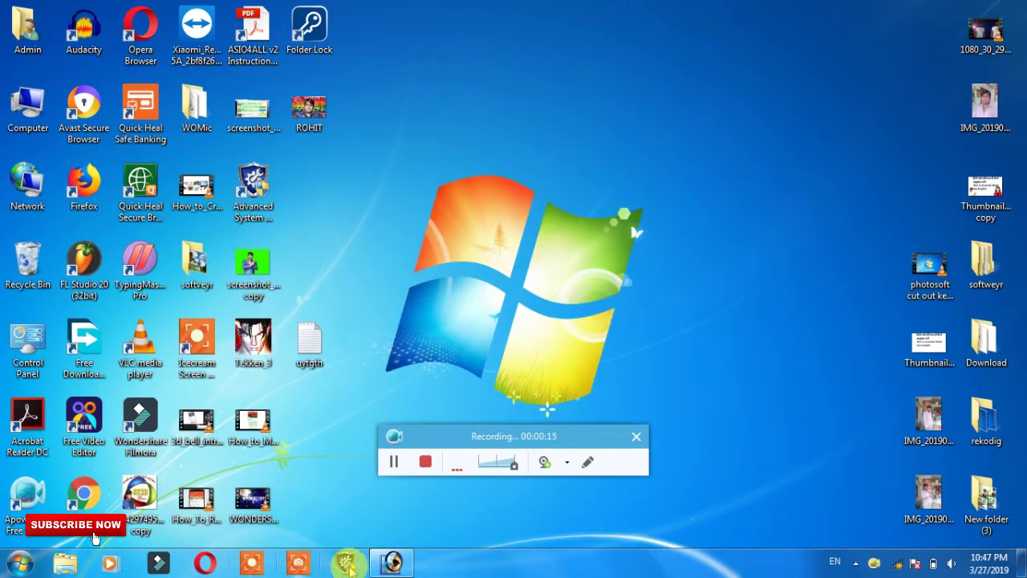
- Restore the Photoshop window and browse the Edit menu without choosing a command
left_click(390, 562)
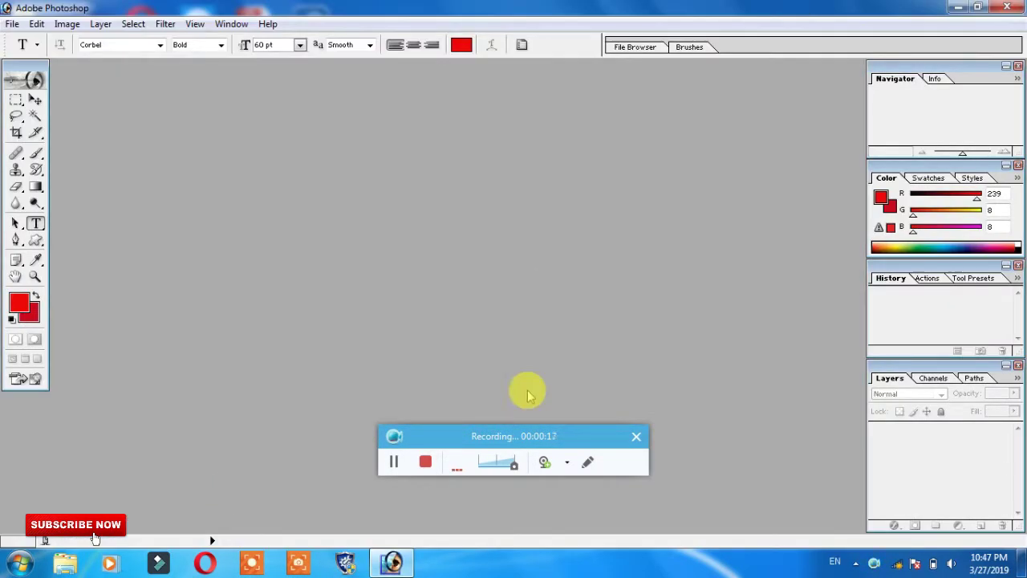
mouse_move(558, 434)
left_mouse_down()
mouse_move(646, 498)
mouse_move(661, 527)
left_mouse_up()
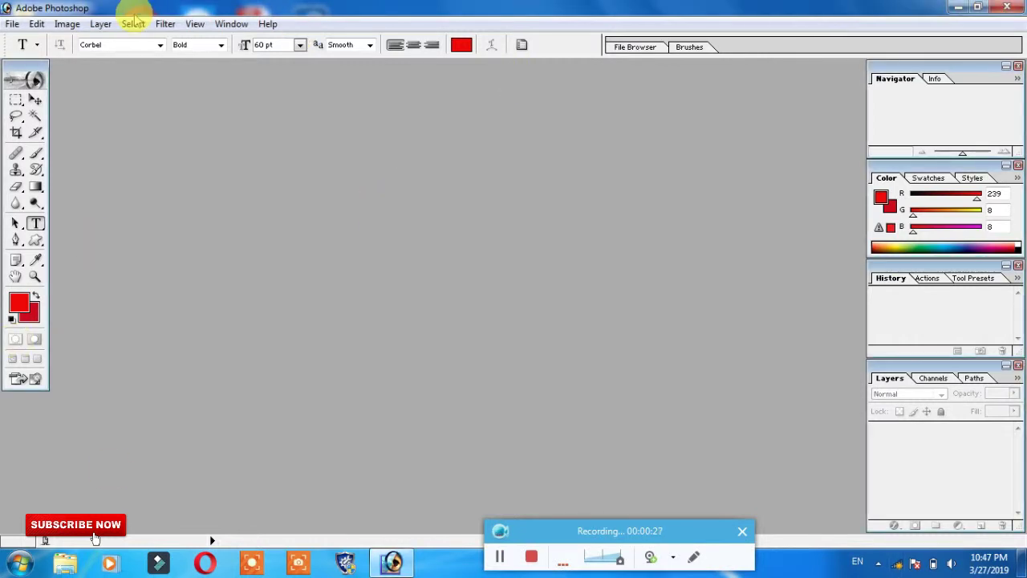
left_click(33, 25)
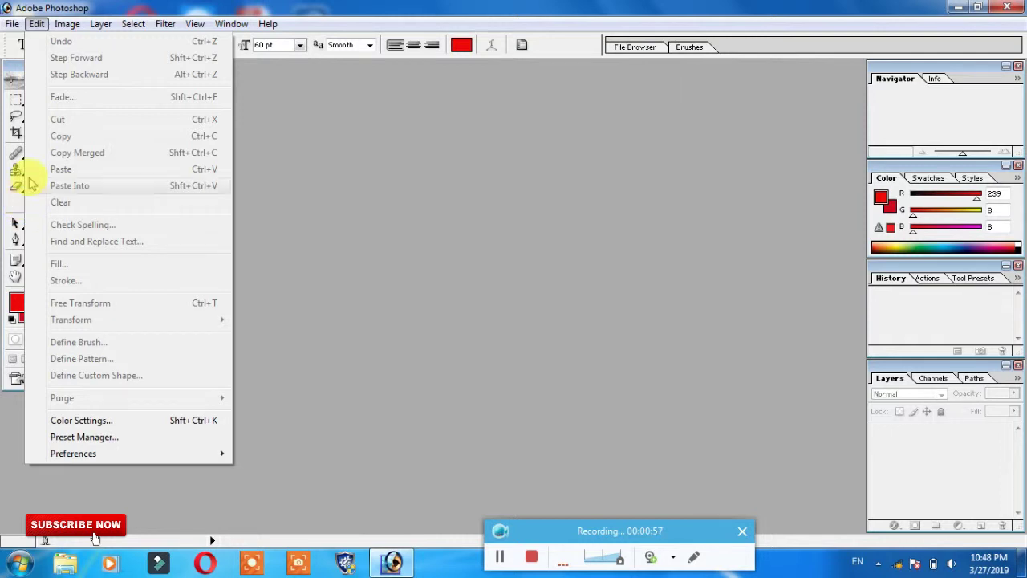
left_click(385, 128)
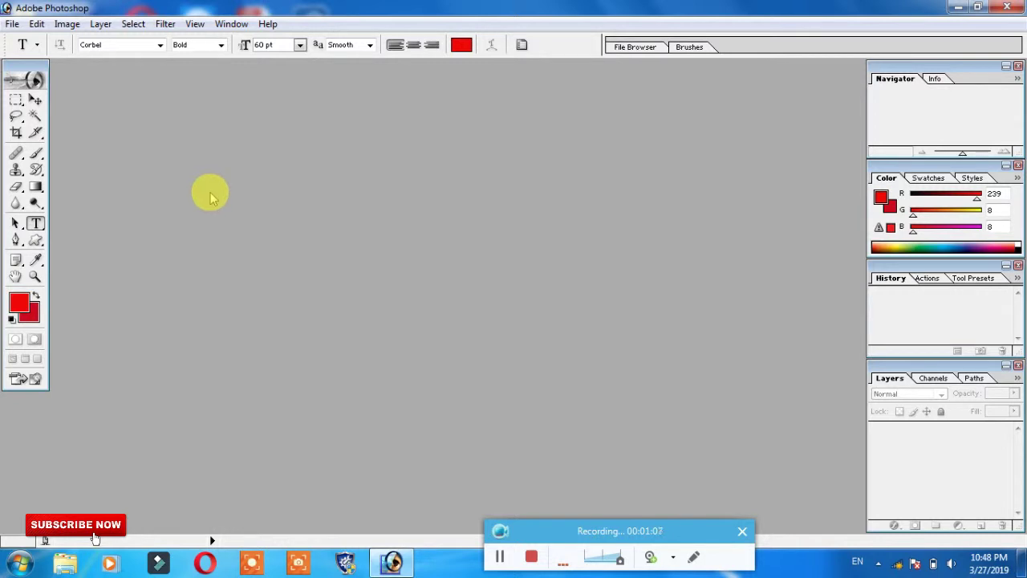
key("ctrl+o")
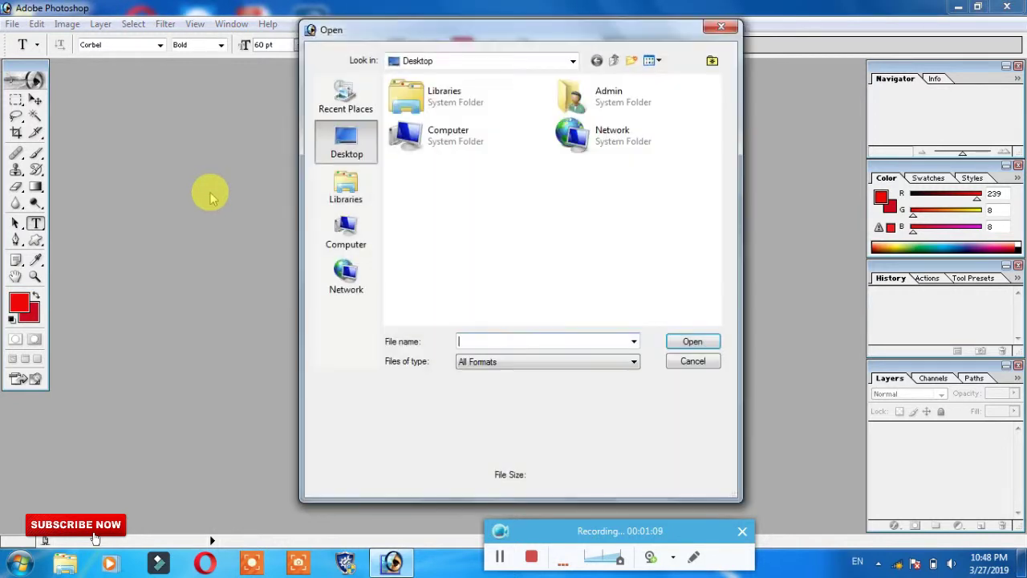
left_click(361, 153)
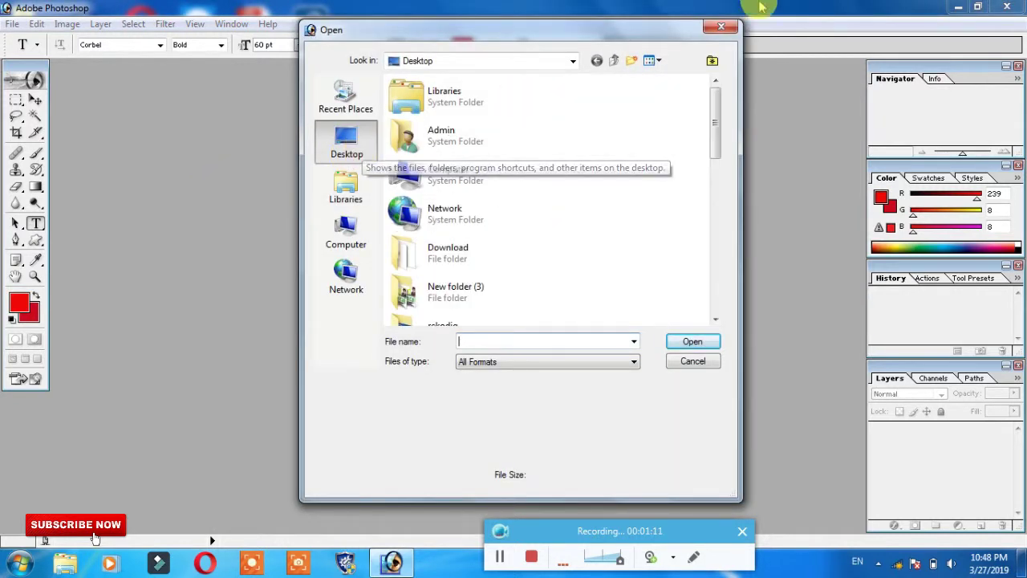
left_click(451, 179)
double_click(451, 180)
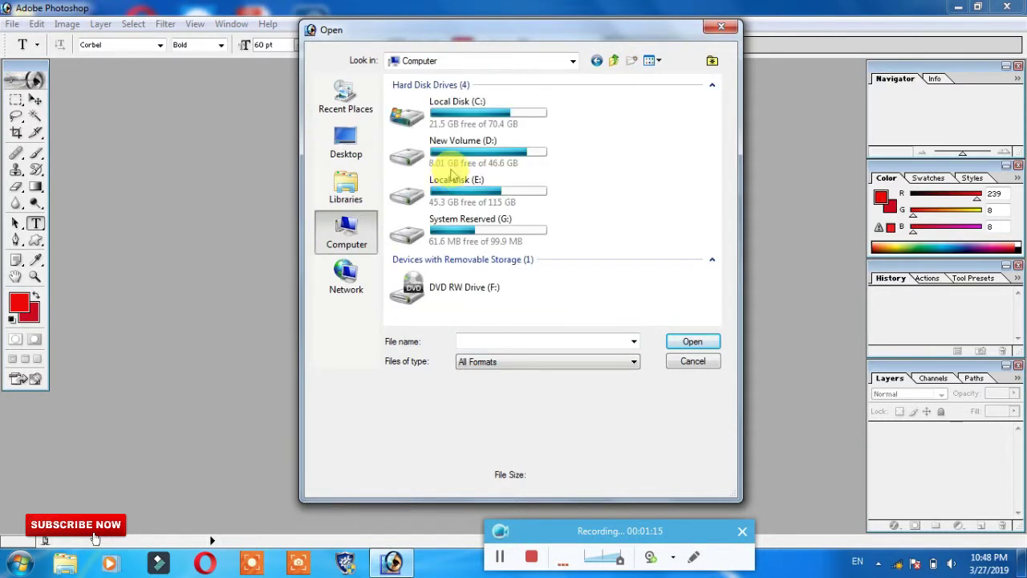
double_click(485, 154)
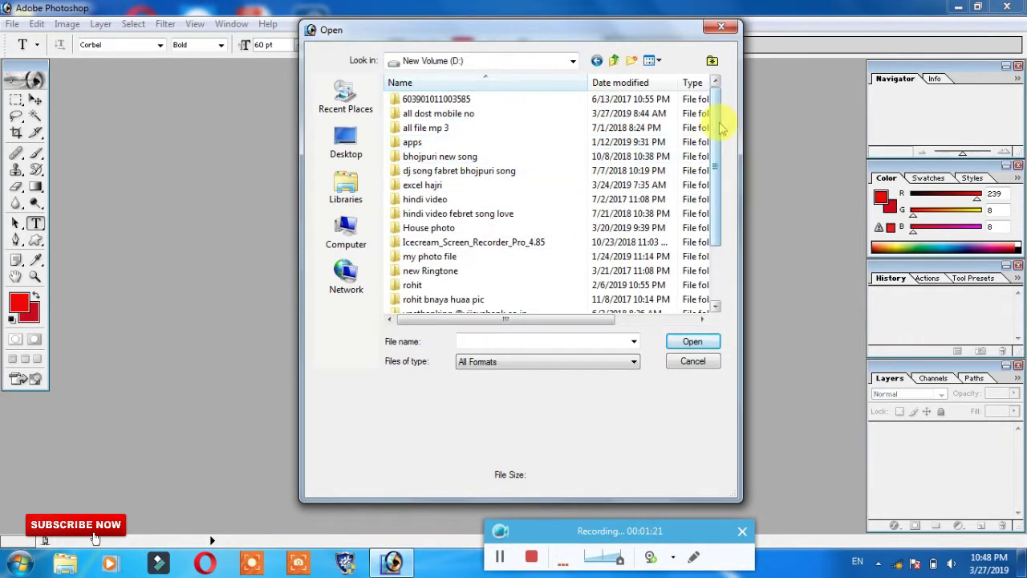
left_click_drag(718, 122, 722, 183)
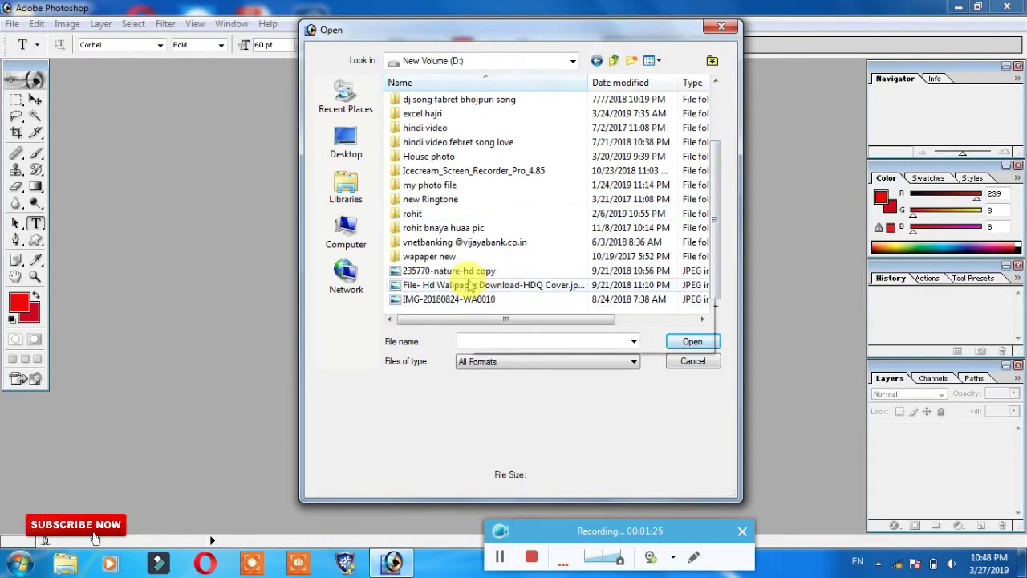
double_click(457, 270)
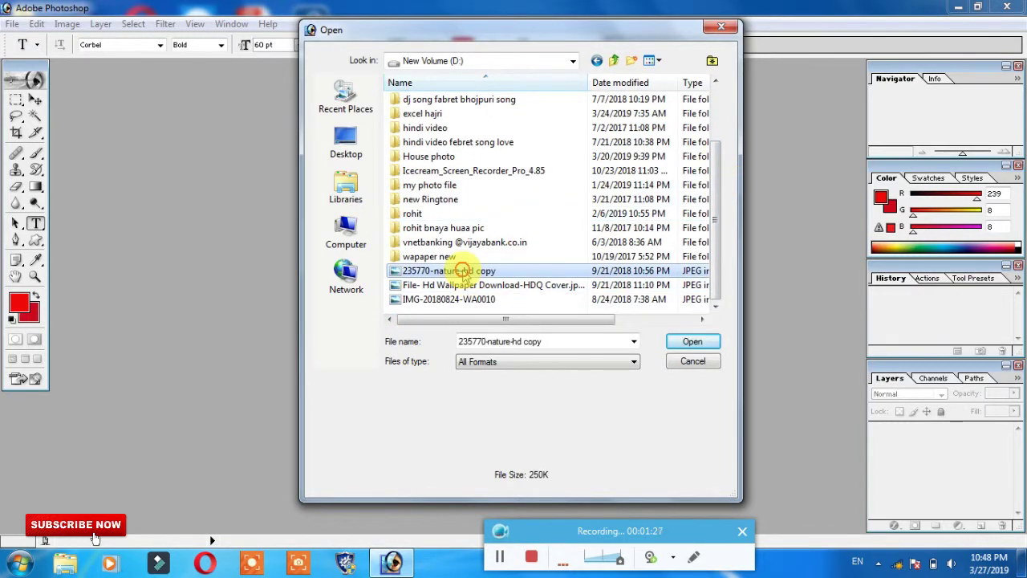
left_click(544, 73)
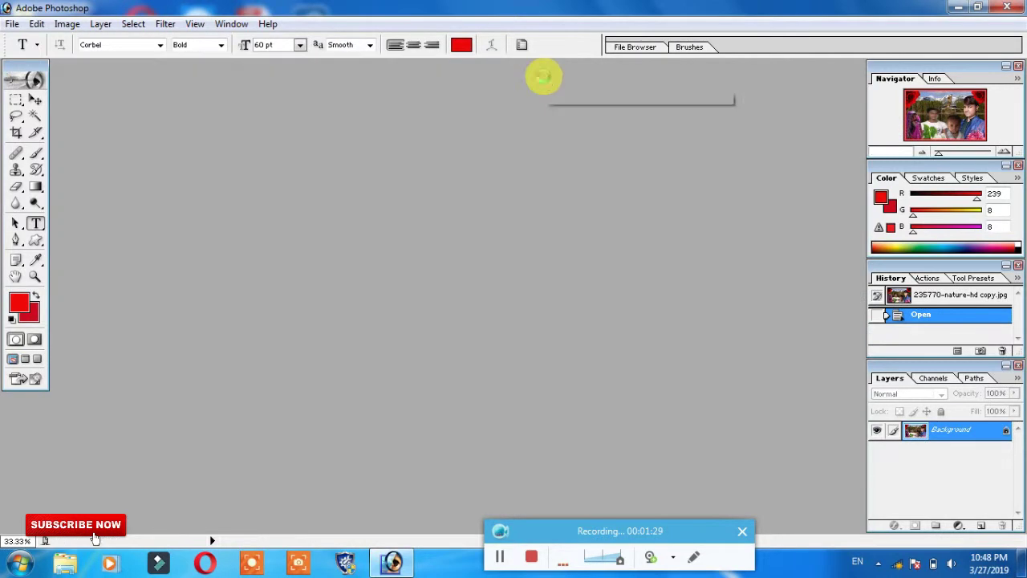
- Minimize Photoshop, then preview and close the desktop photo IMG_20190326_085236
left_click(961, 7)
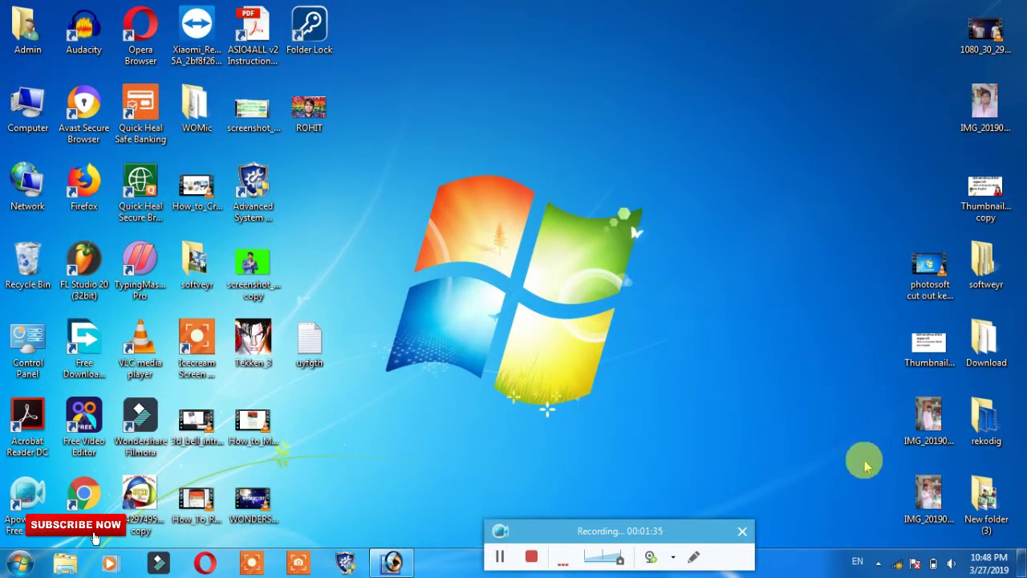
left_click(922, 413)
double_click(923, 413)
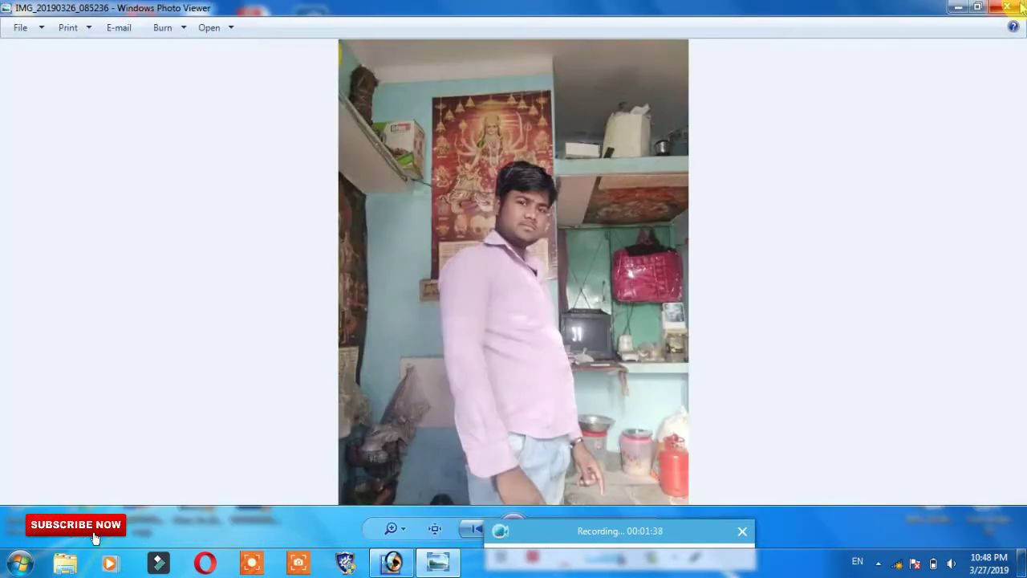
left_click(1015, 7)
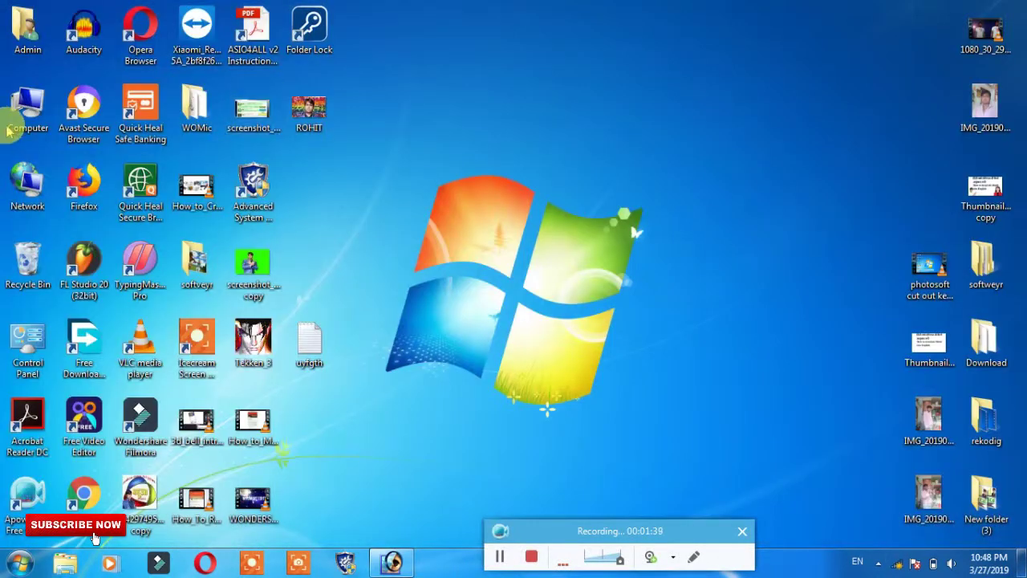
- From New Volume (D:)'s photo folder, drag IMG_20180823_162011.jpg into Photoshop
double_click(20, 113)
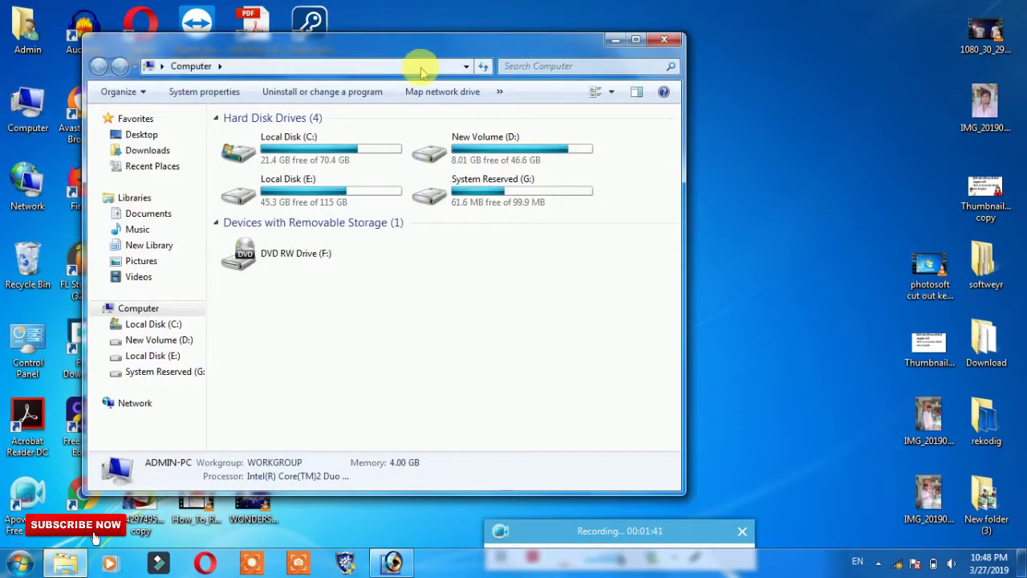
left_click(634, 45)
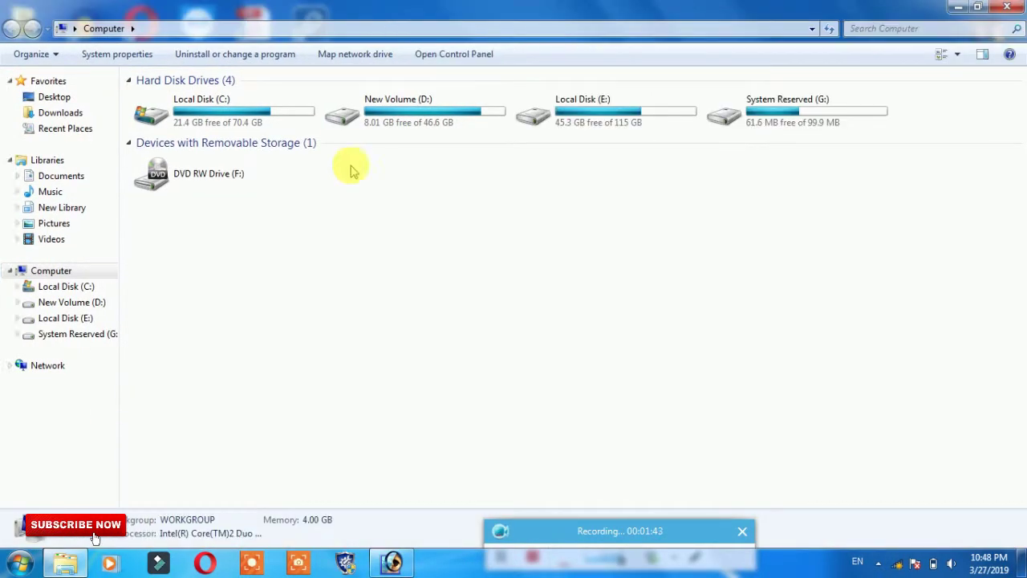
double_click(405, 103)
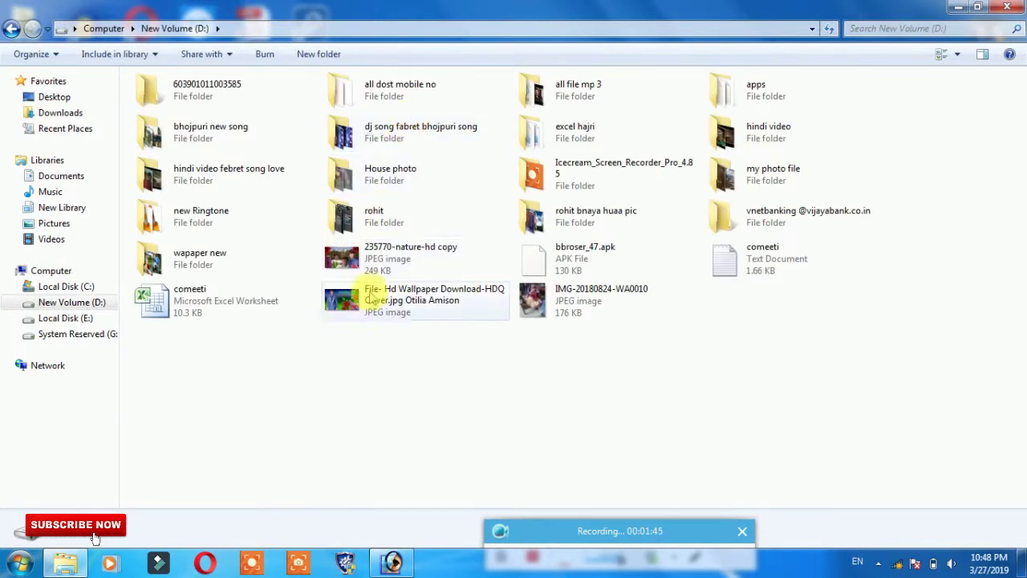
mouse_move(373, 211)
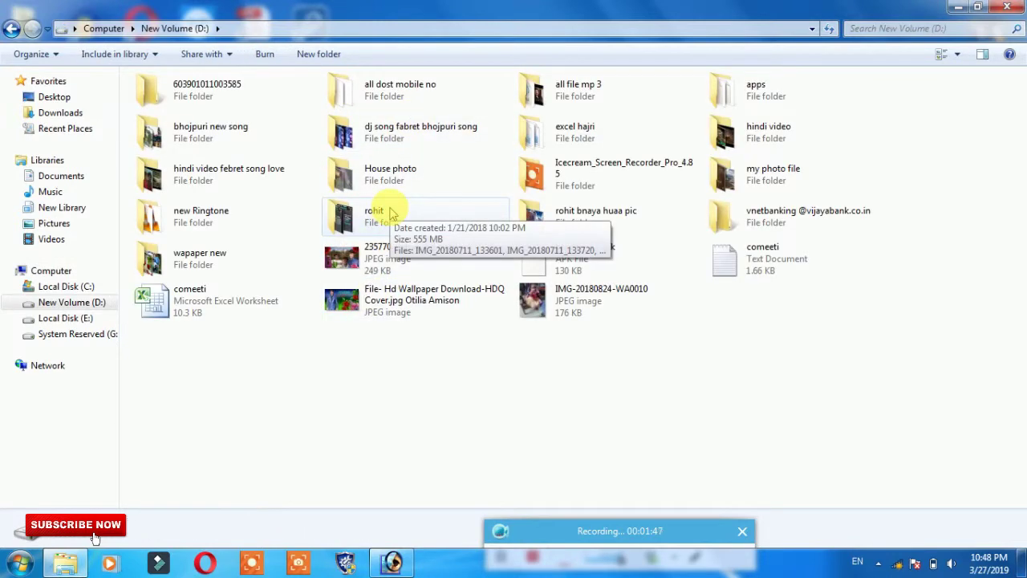
double_click(392, 210)
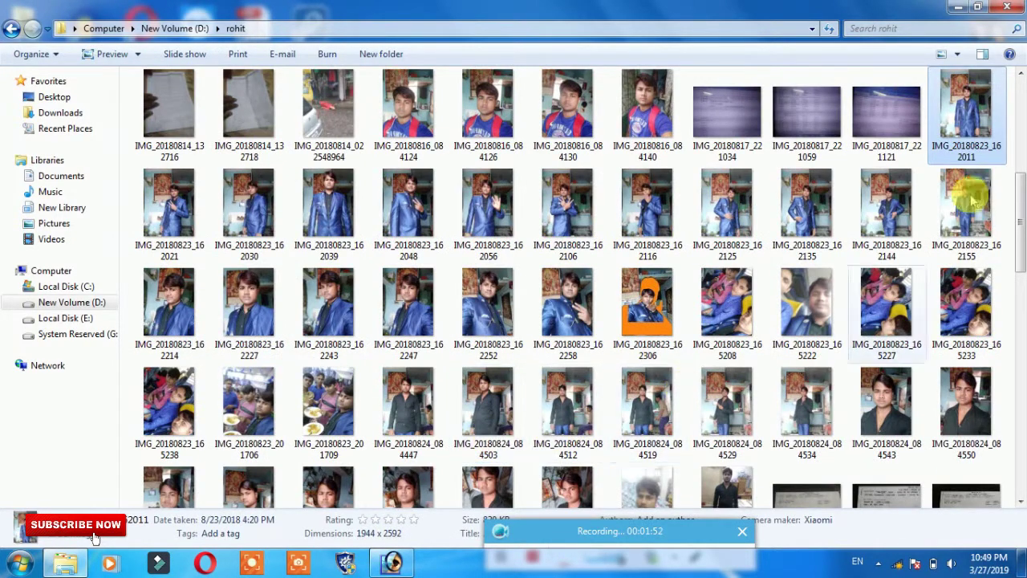
mouse_move(966, 101)
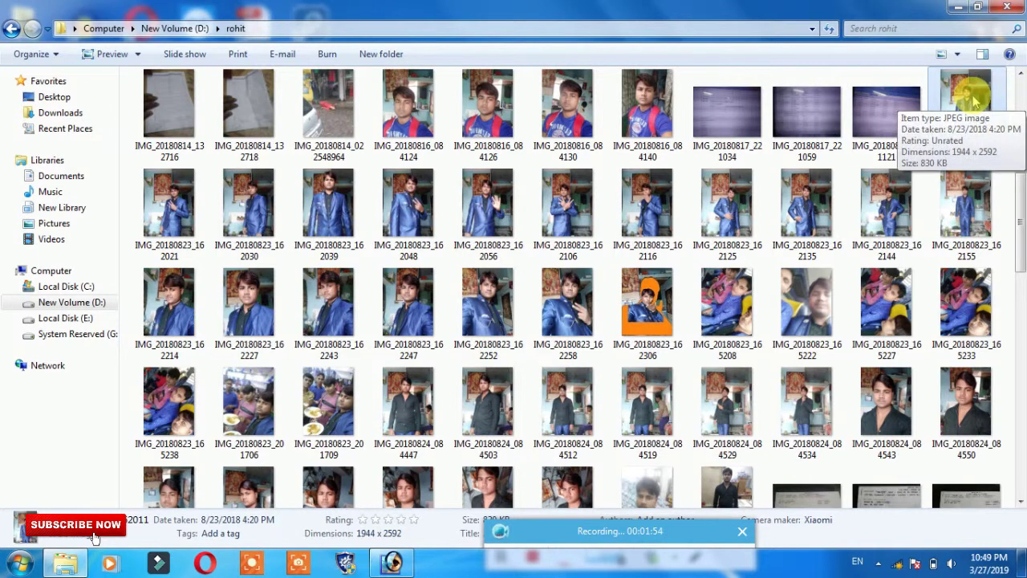
left_click_drag(973, 98, 440, 506)
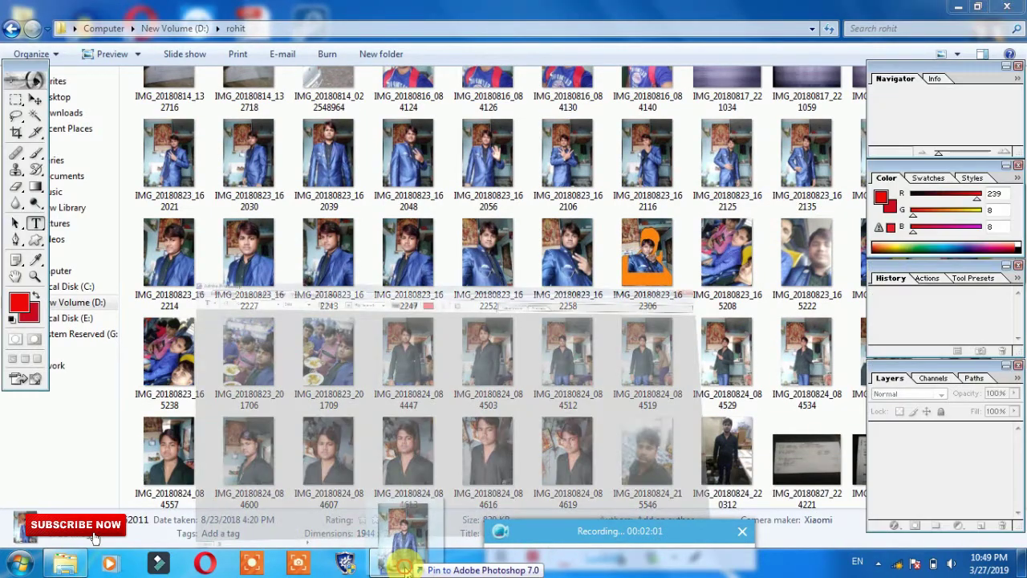
mouse_move(440, 505)
left_mouse_down()
mouse_move(391, 540)
mouse_move(276, 286)
left_mouse_up()
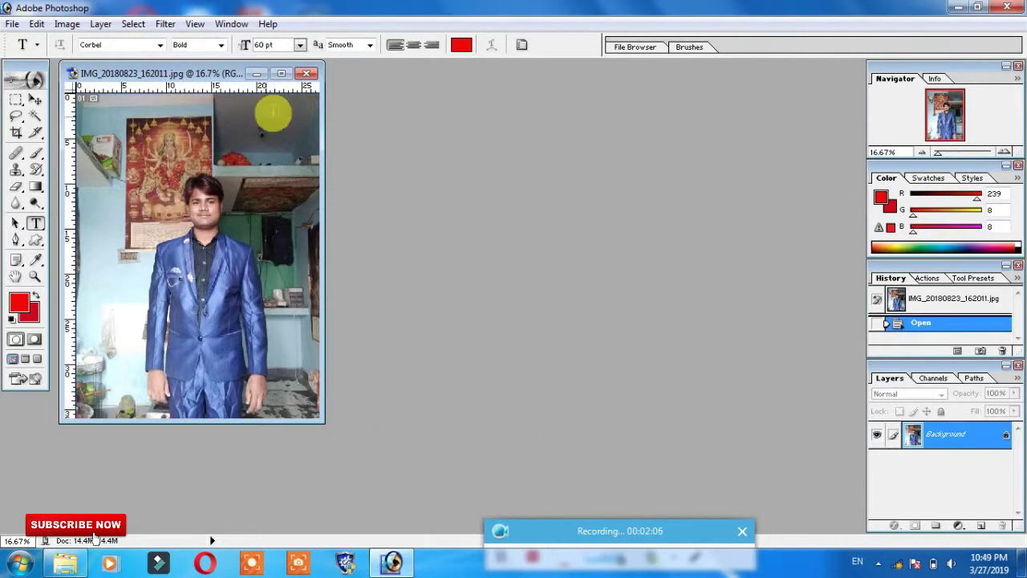
- Maximize the portrait's document window and select the Crop tool
left_click(281, 73)
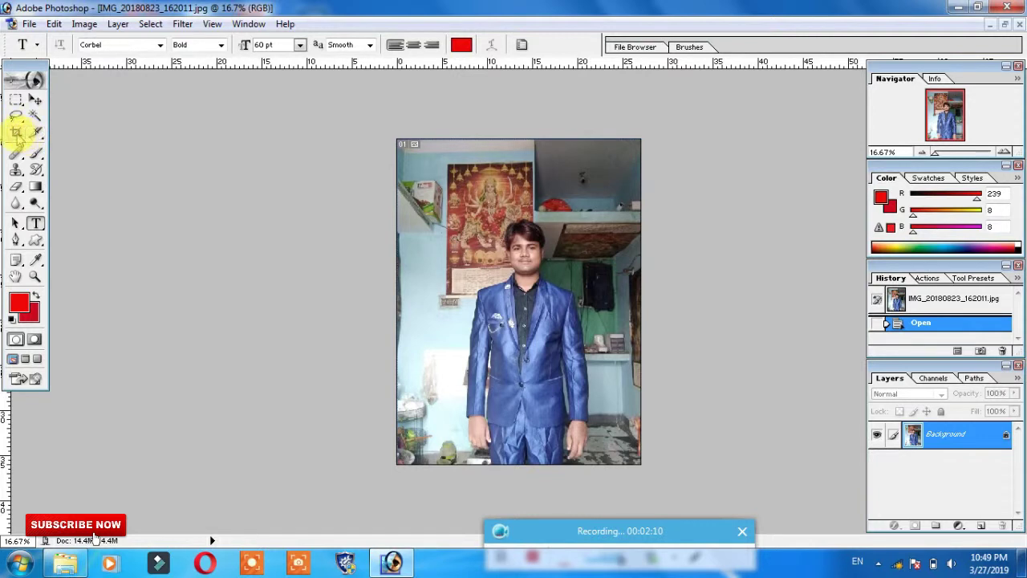
left_click(16, 134)
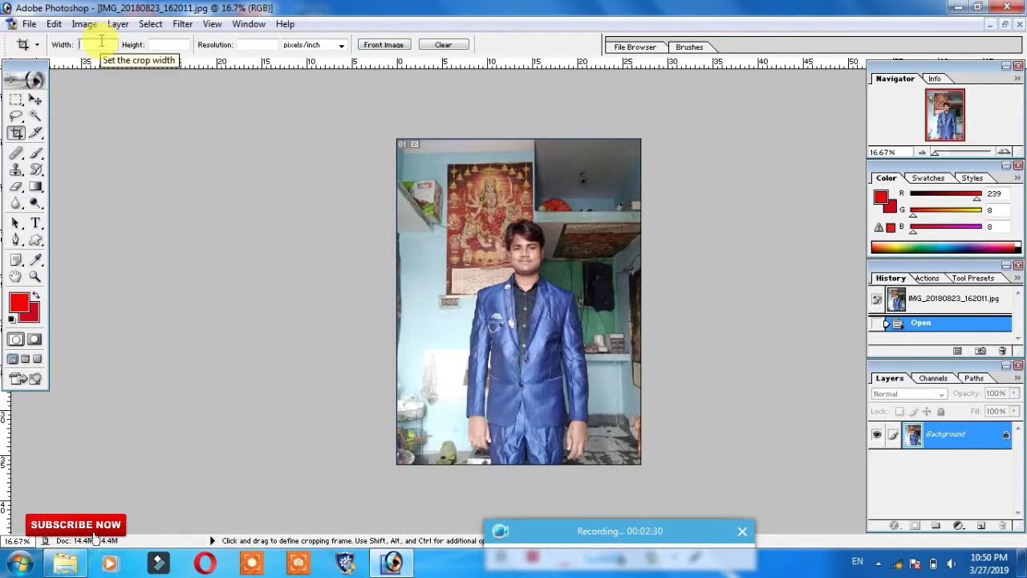
- Set the crop options to width 33 mm, height 43 mm, resolution 300 pixels/inch
left_click(102, 44)
type("33")
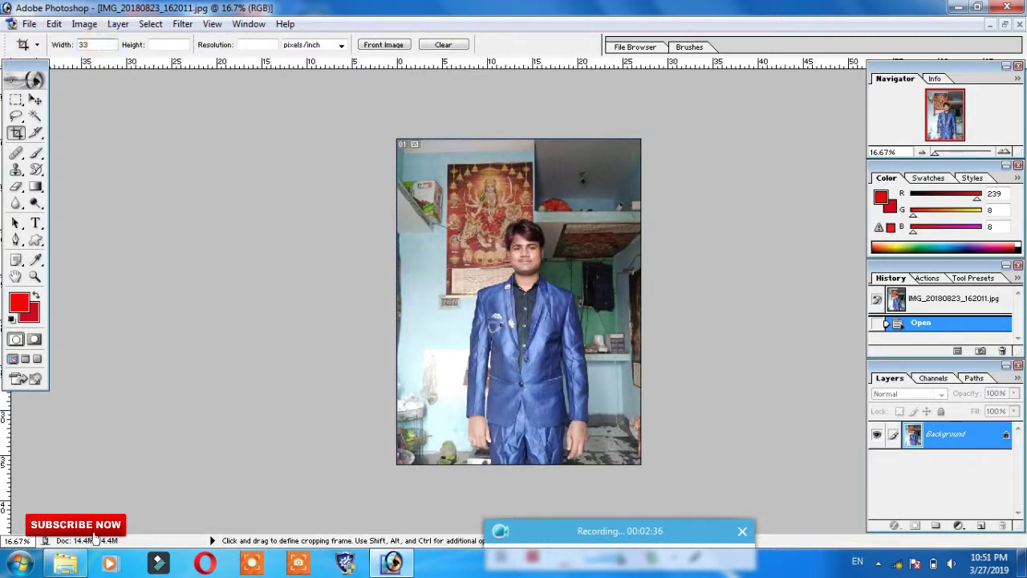
left_click(169, 45)
type("43")
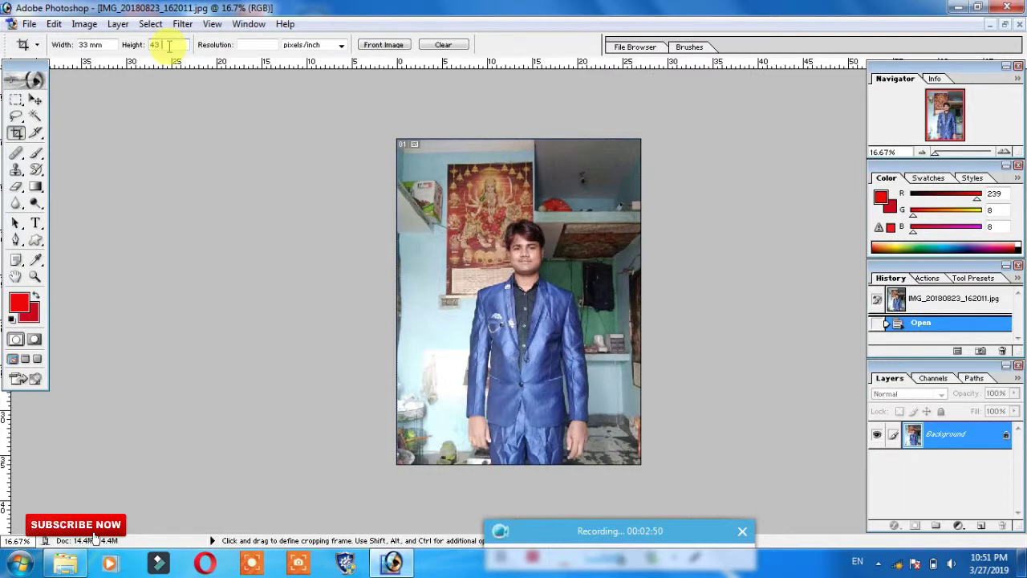
type(" mm")
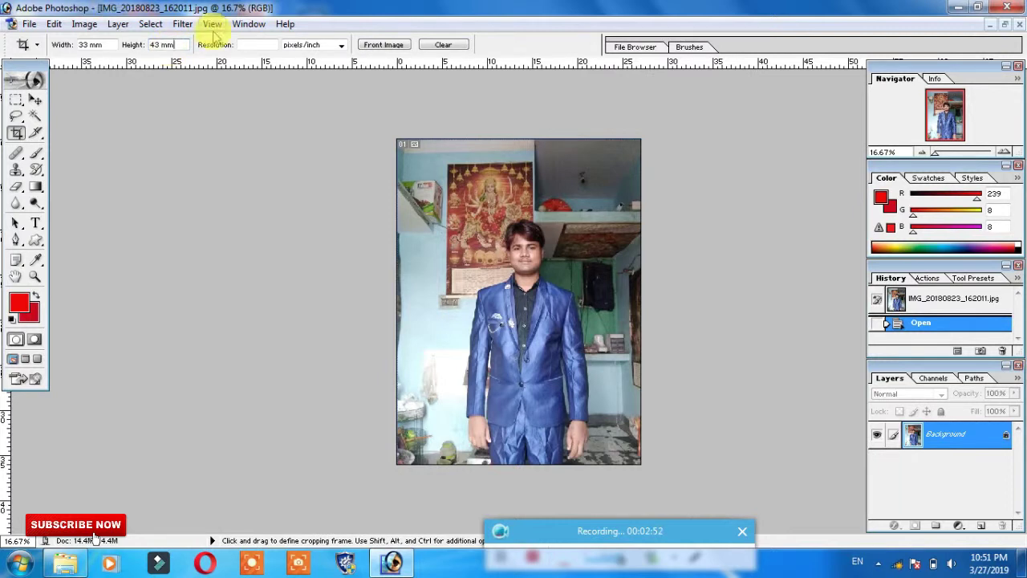
left_click(267, 45)
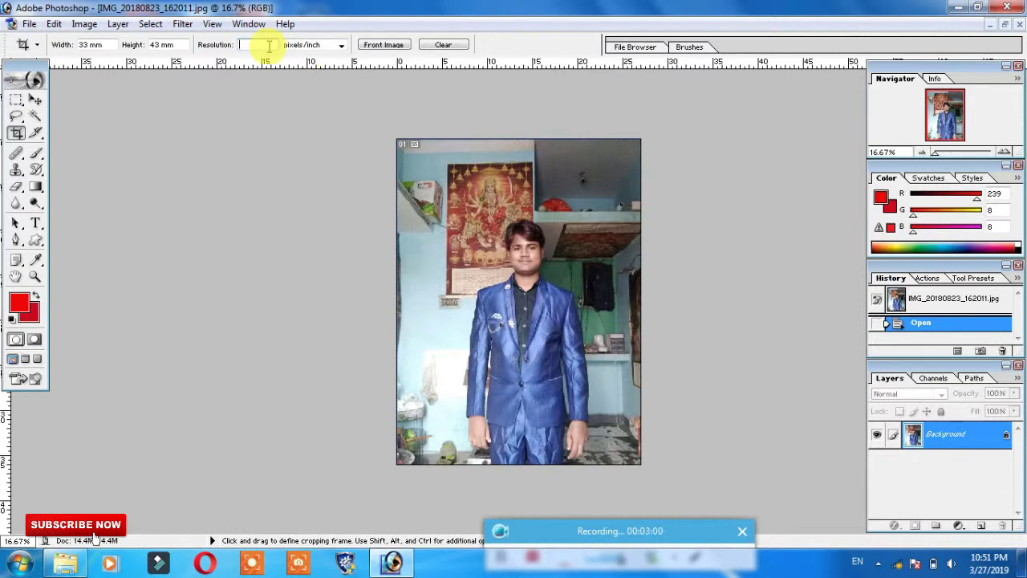
type("300")
left_click(334, 45)
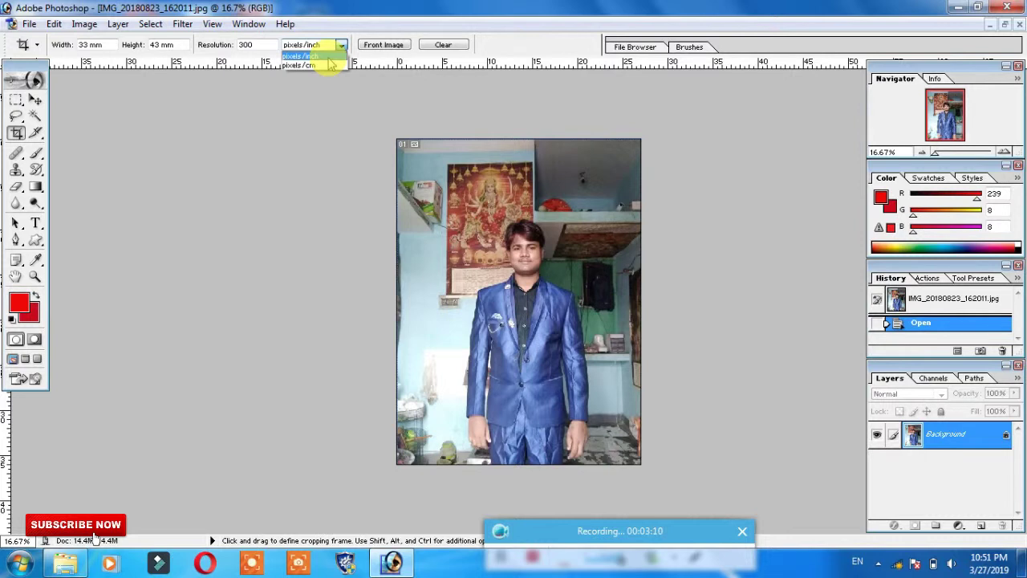
left_click(323, 57)
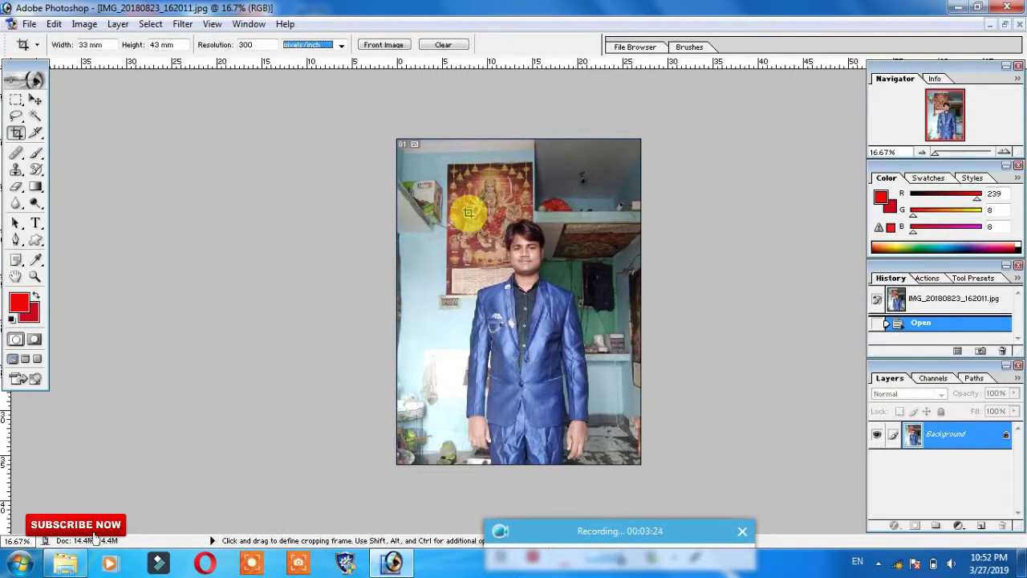
- Try several crop frames around the man's head, cancelling each misplaced one
mouse_move(468, 269)
left_mouse_down()
mouse_move(581, 315)
mouse_move(640, 363)
left_mouse_up()
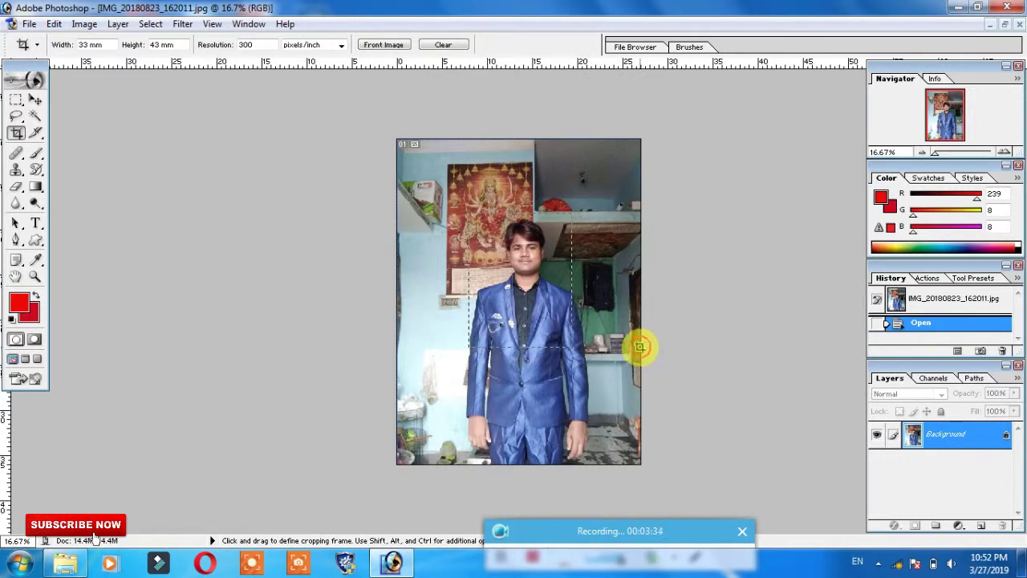
left_click_drag(640, 363, 548, 269)
left_click_drag(469, 213, 490, 239)
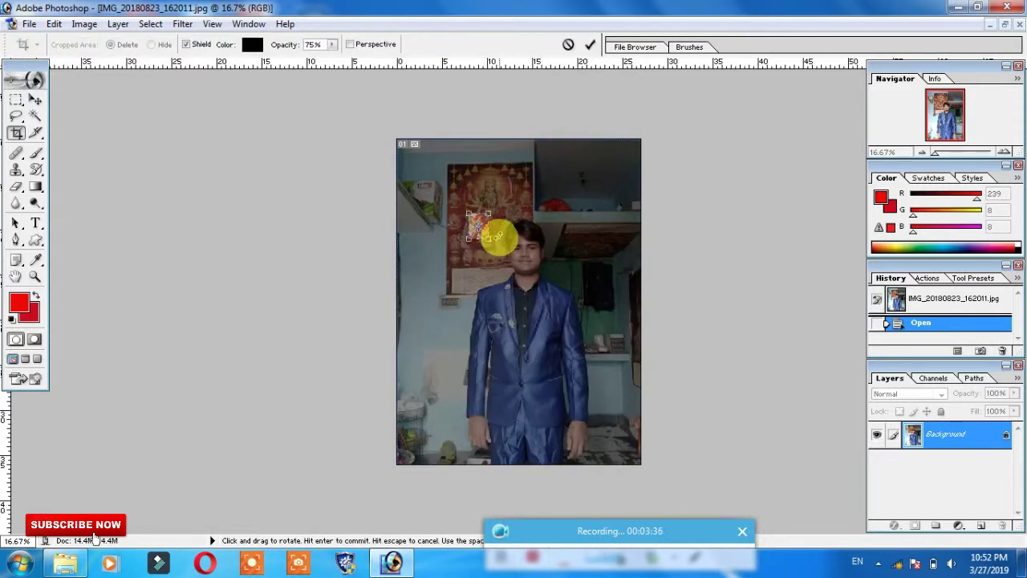
left_click(568, 45)
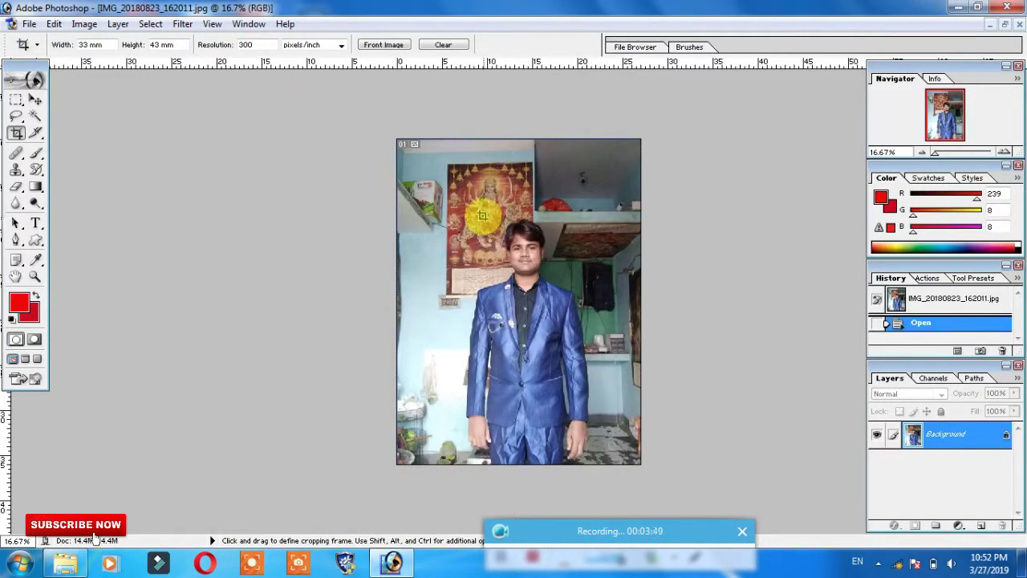
left_click_drag(478, 216, 577, 365)
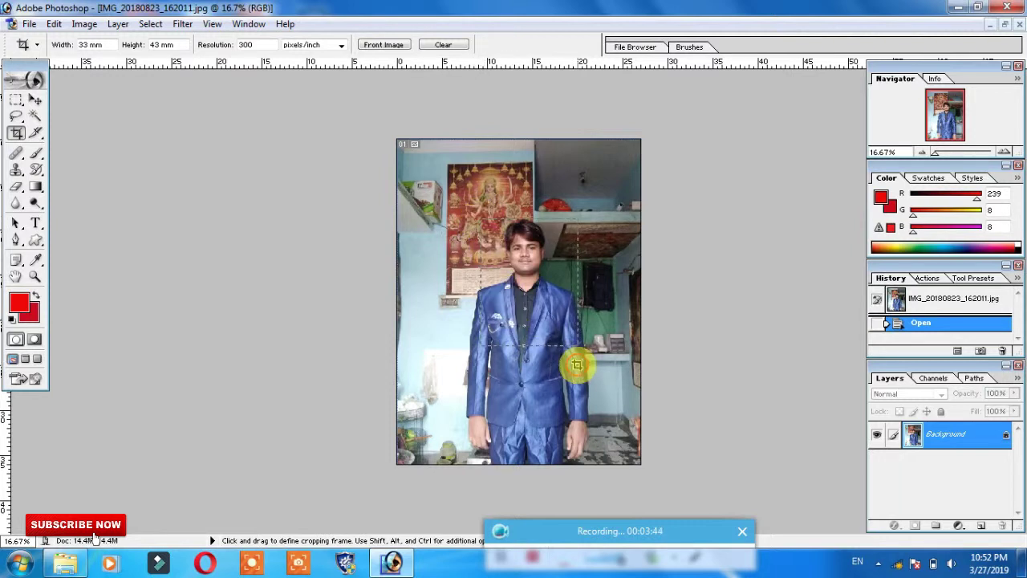
left_click_drag(576, 365, 504, 246)
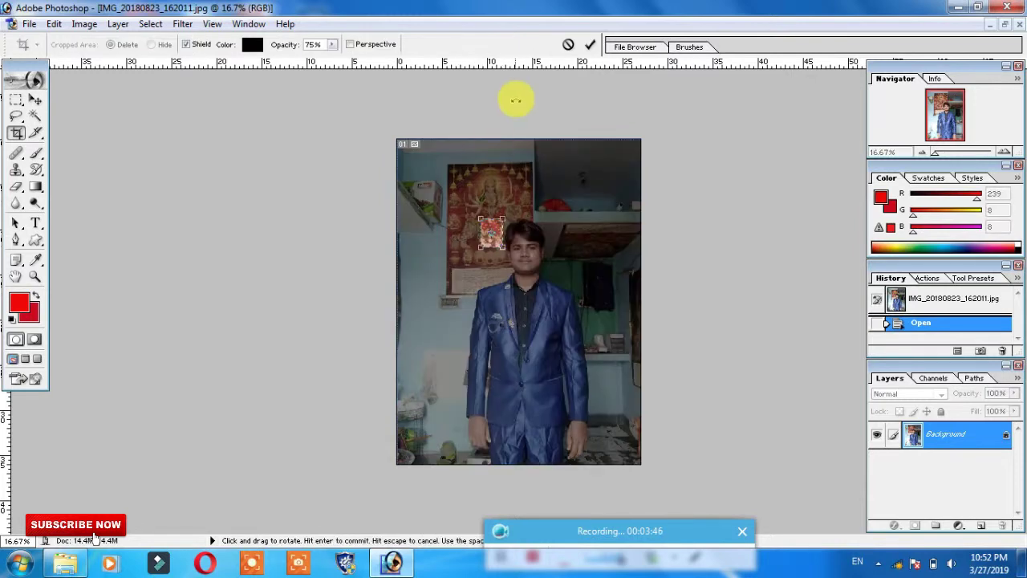
left_click(568, 44)
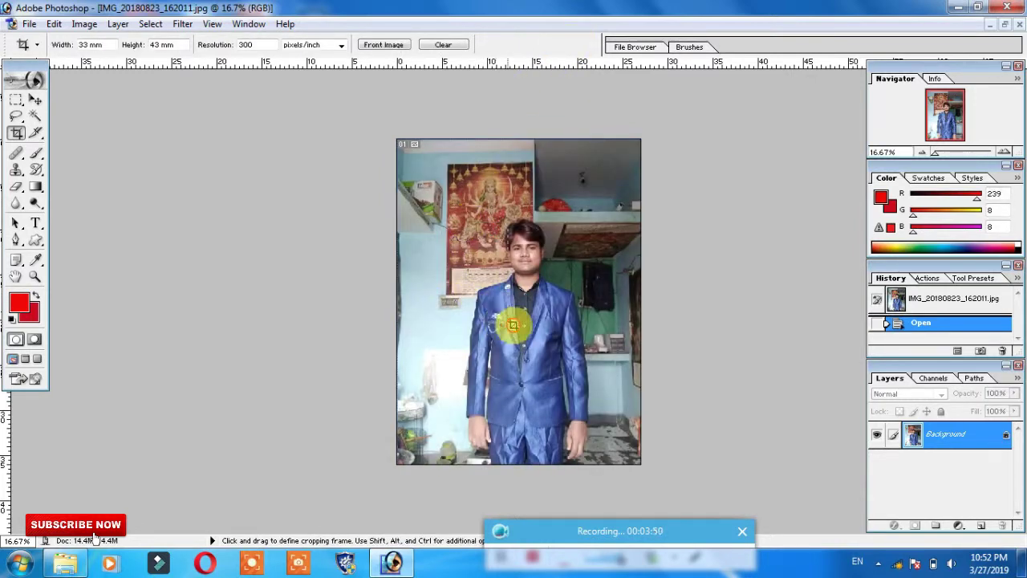
left_click_drag(486, 244, 466, 221)
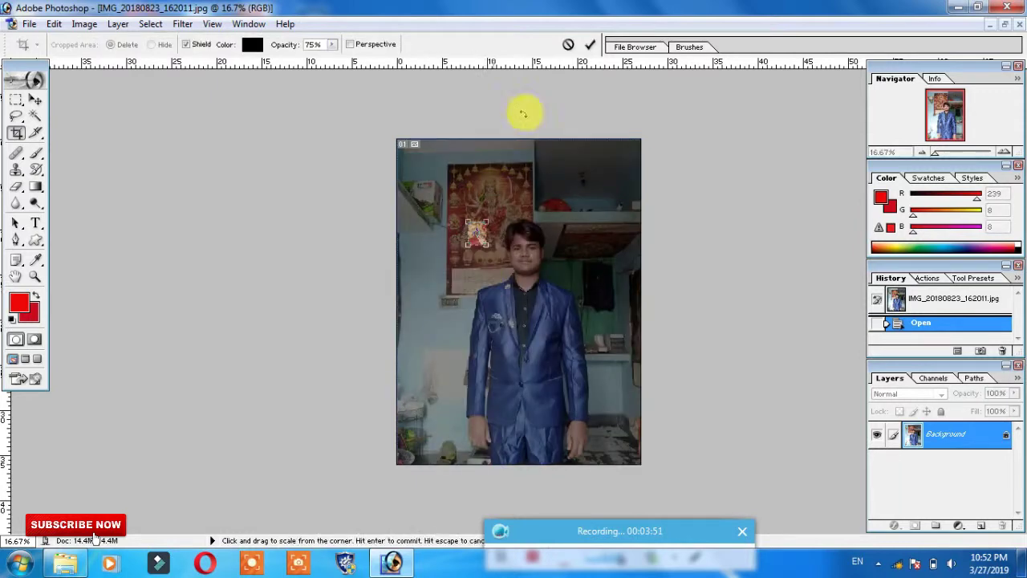
left_click(569, 46)
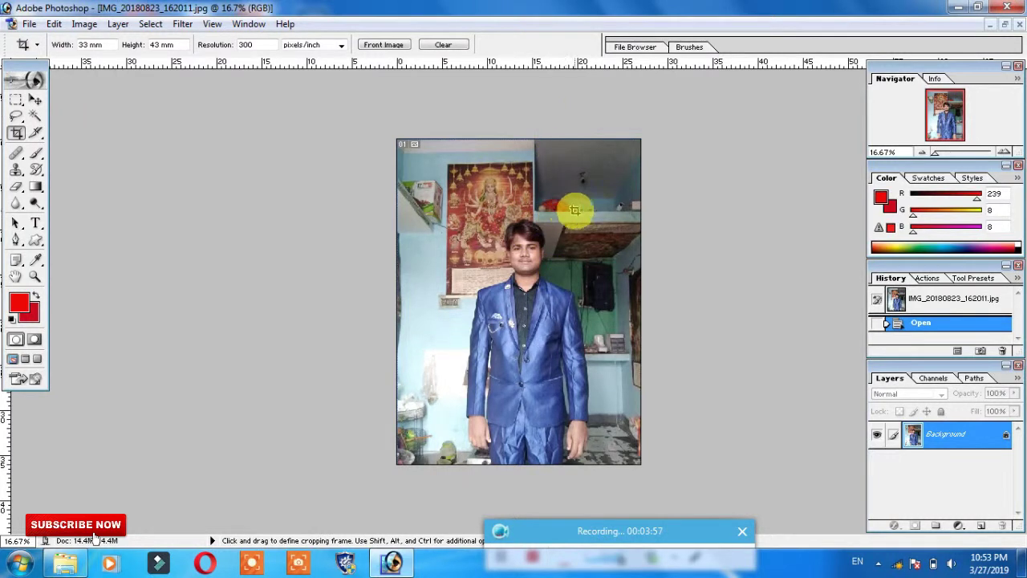
- Frame the man's head and chest, centre it, and commit the 33 × 43 mm crop
left_click_drag(574, 210, 469, 351)
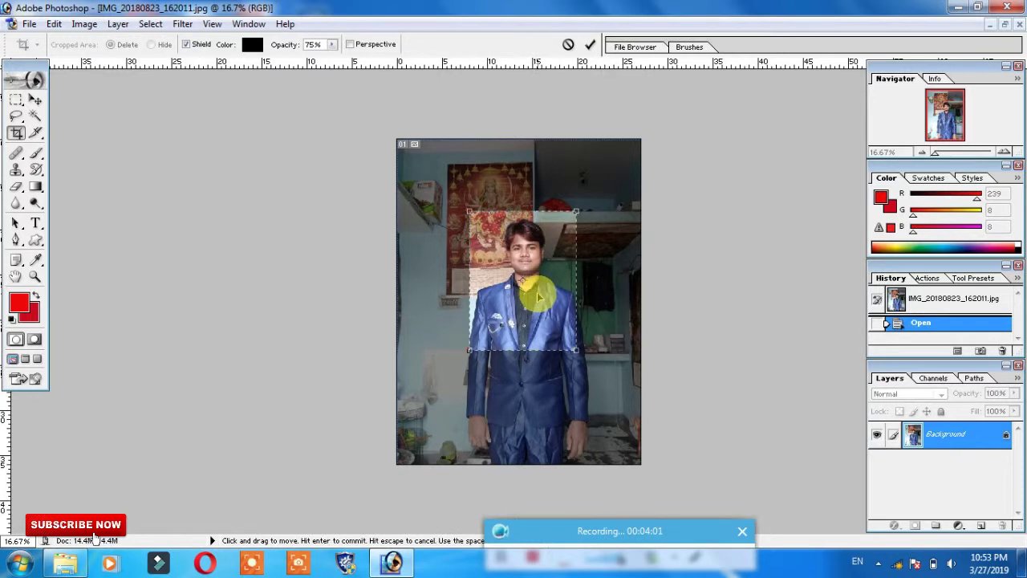
left_click_drag(546, 267, 554, 269)
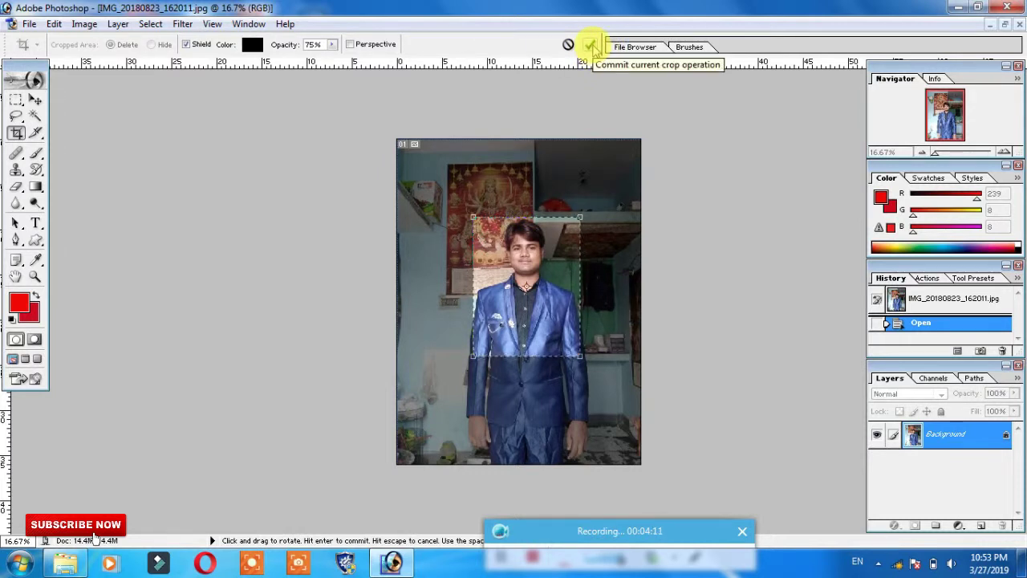
left_click(590, 45)
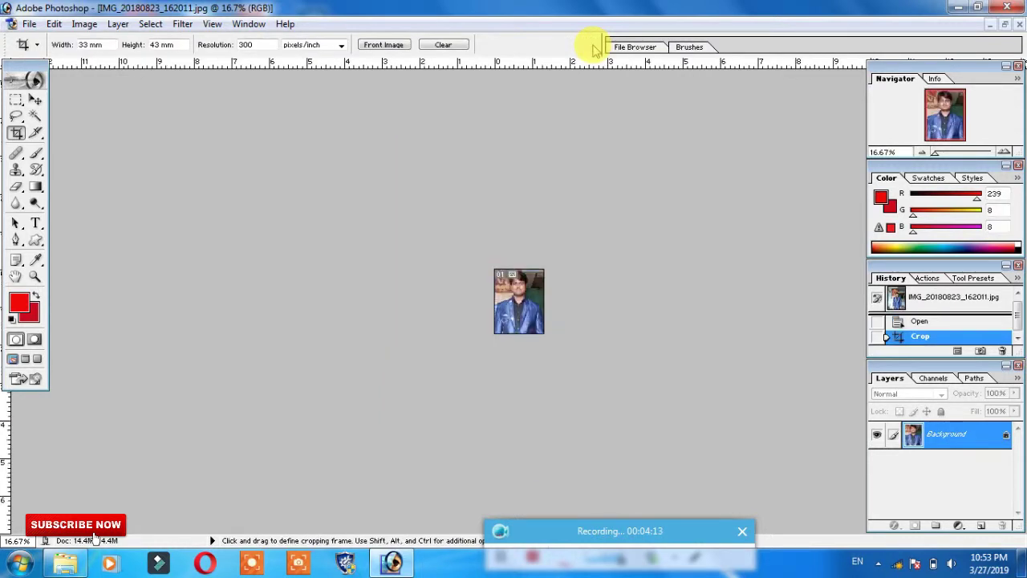
scroll(522, 311, "up", 1)
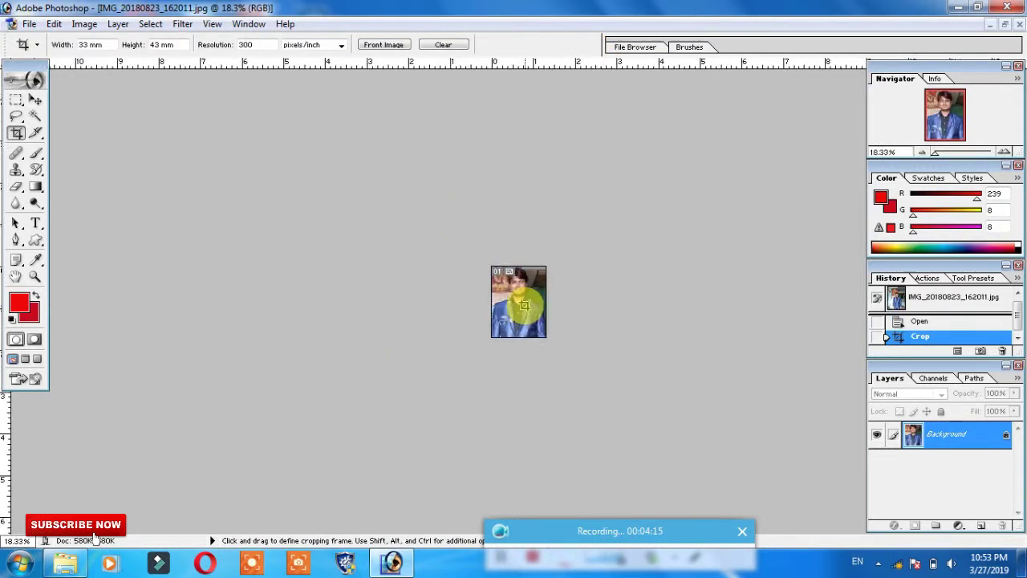
scroll(522, 312, "up", 1)
scroll(523, 309, "up", 1)
scroll(523, 307, "up", 1)
scroll(522, 305, "up", 2)
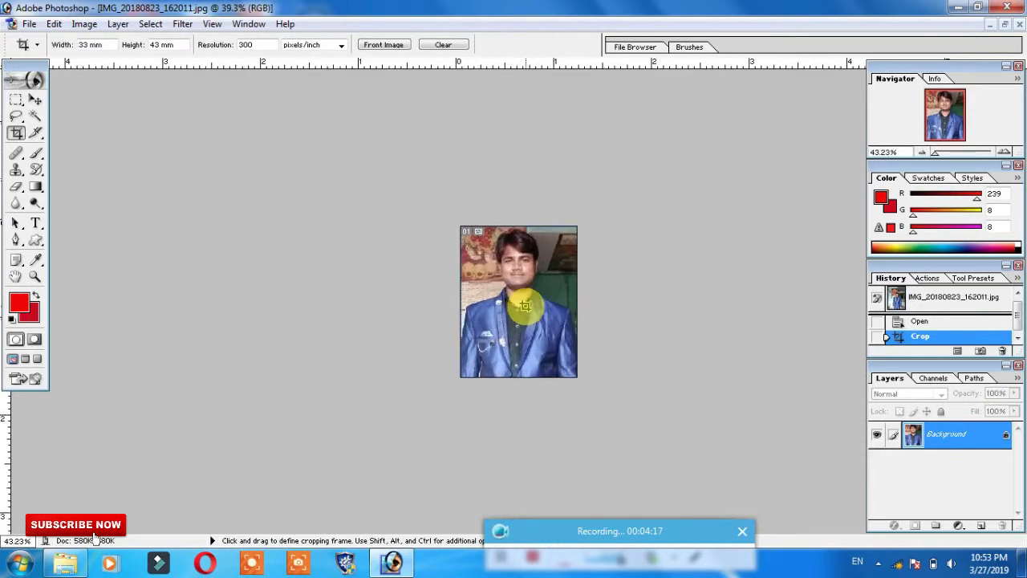
scroll(488, 357, "up", 2)
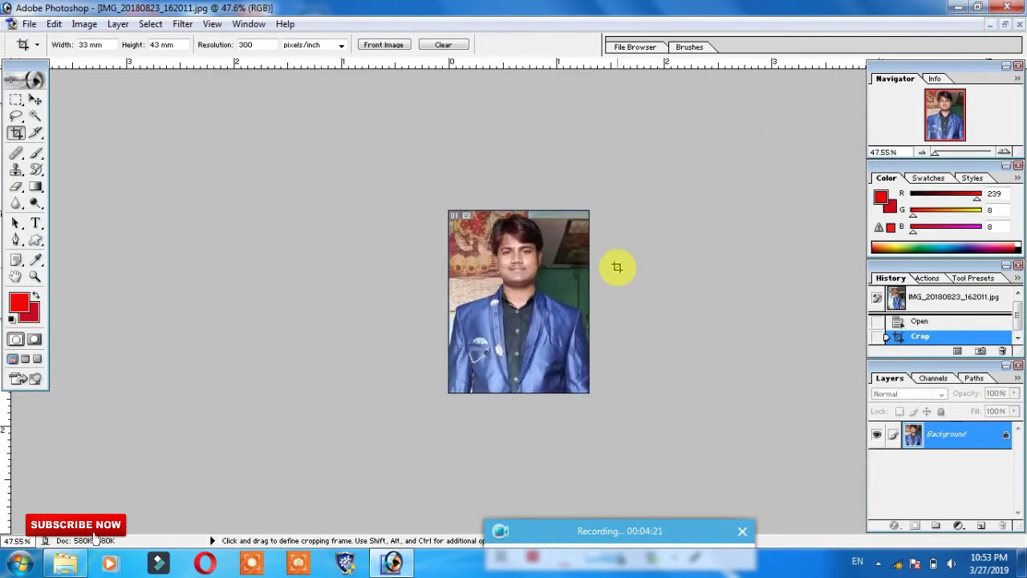
key("v")
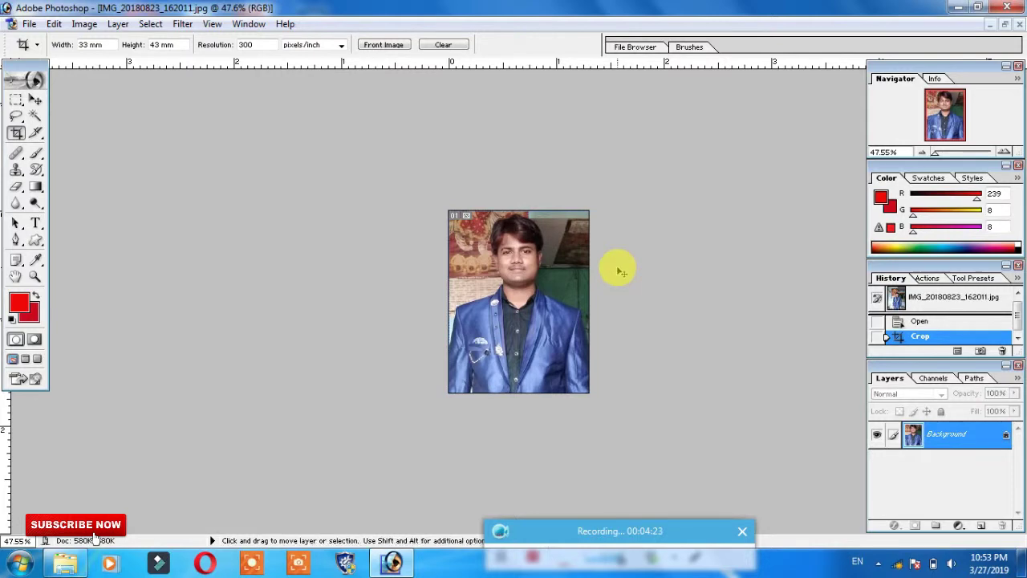
key("ctrl+plus")
key("ctrl+plus")
key("ctrl+plus")
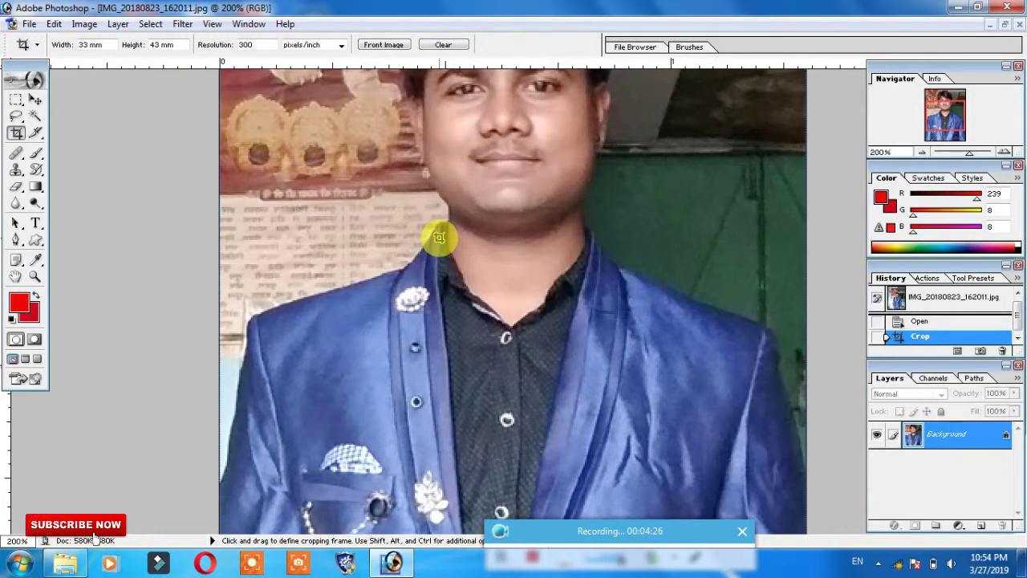
key("ctrl")
key("ctrl+minus")
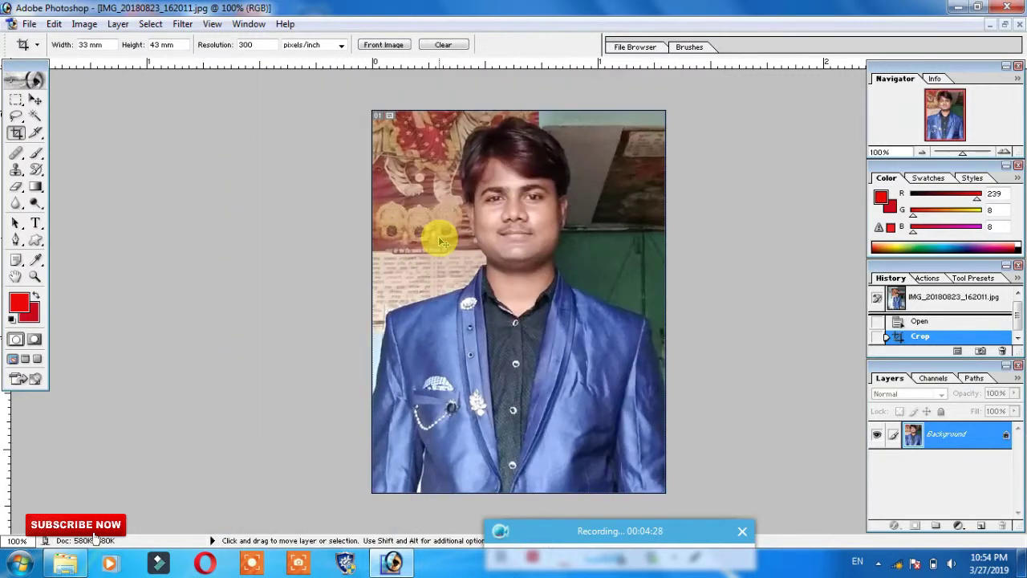
key("ctrl+minus")
key("ctrl+minus")
key("ctrl+minus")
key("ctrl+minus")
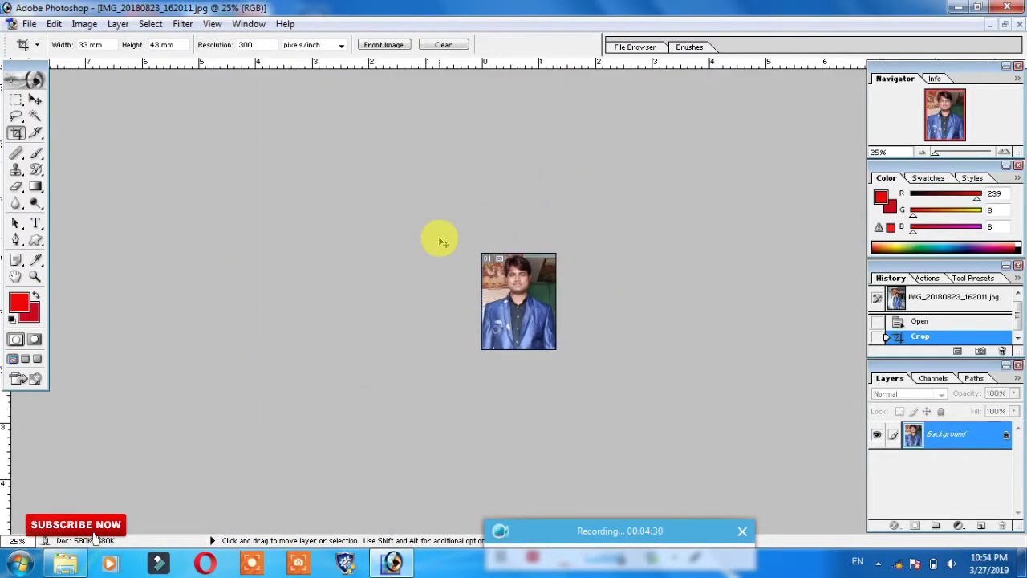
key("ctrl+minus")
key("ctrl+minus")
key("ctrl+minus")
key("ctrl+minus")
key("ctrl+minus")
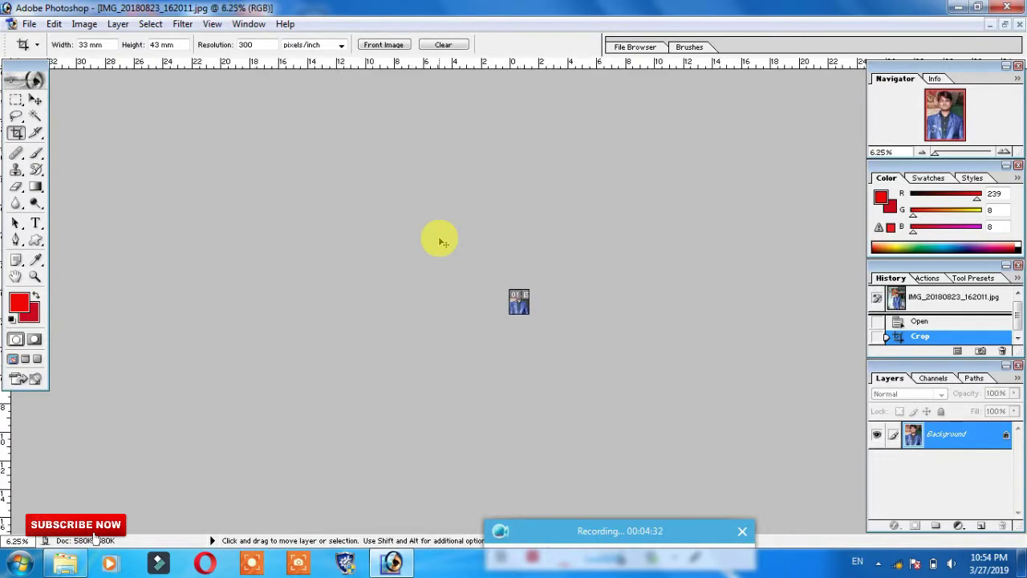
key("ctrl+minus")
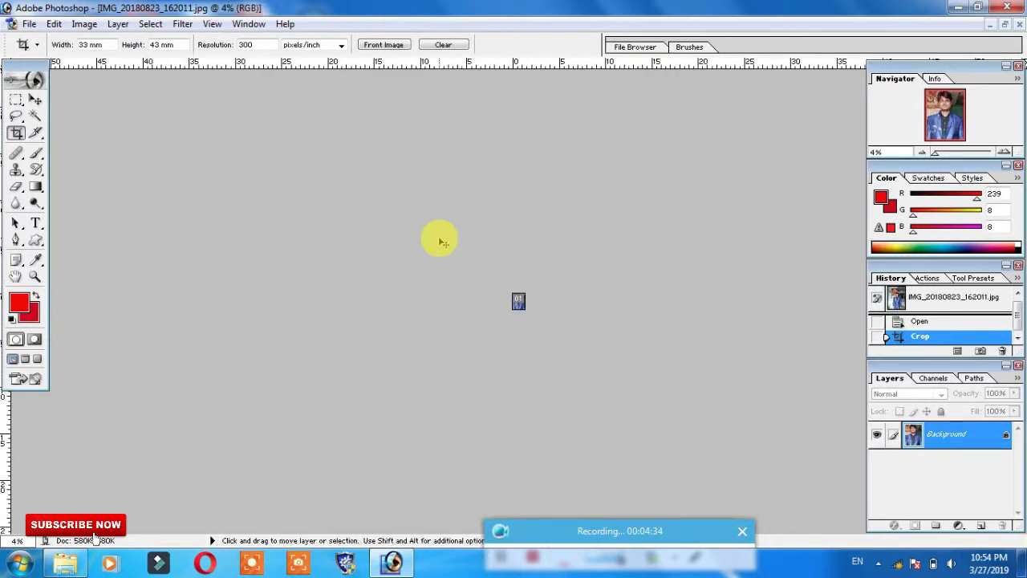
key("ctrl+plus")
key("ctrl+plus")
key("ctrl+plus")
key("ctrl+plus")
key("ctrl+plus")
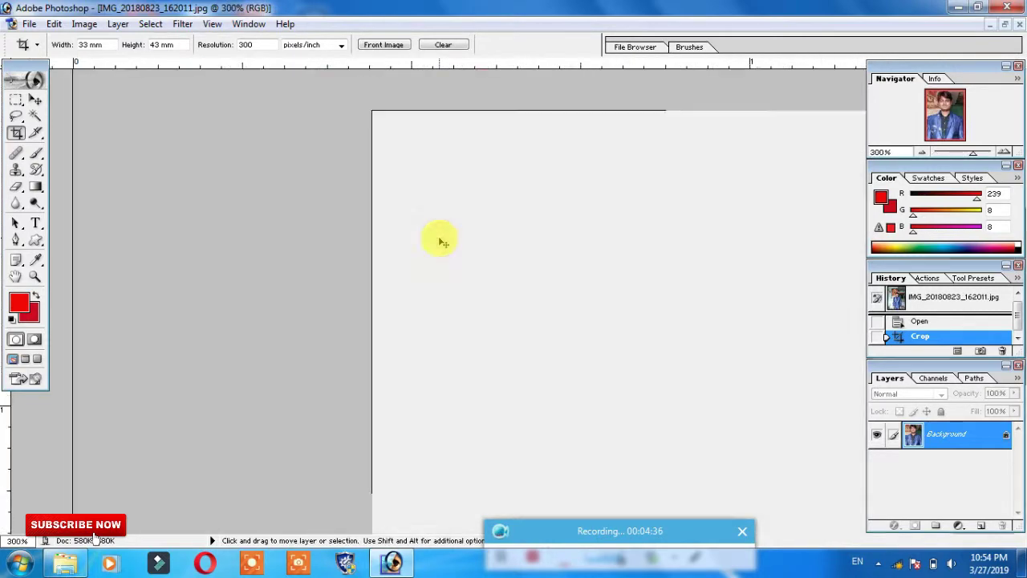
key("ctrl+plus")
key("ctrl+plus")
key("ctrl+plus")
key("ctrl+plus")
key("ctrl+plus")
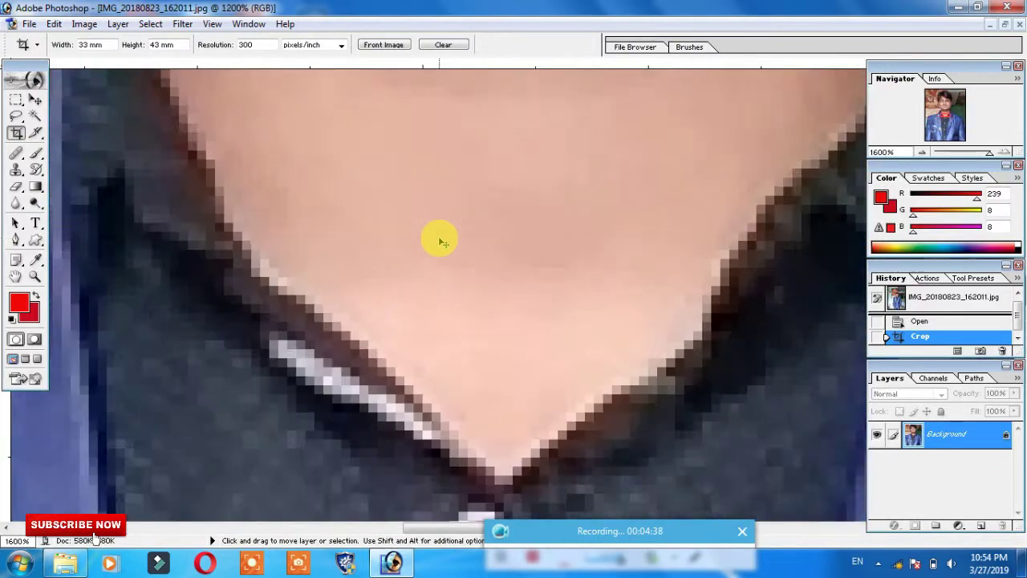
key("ctrl+plus")
key("ctrl+minus")
key("ctrl+minus")
key("ctrl+minus")
key("ctrl+minus")
key("ctrl+minus")
key("ctrl+minus")
key("ctrl+minus")
key("ctrl+minus")
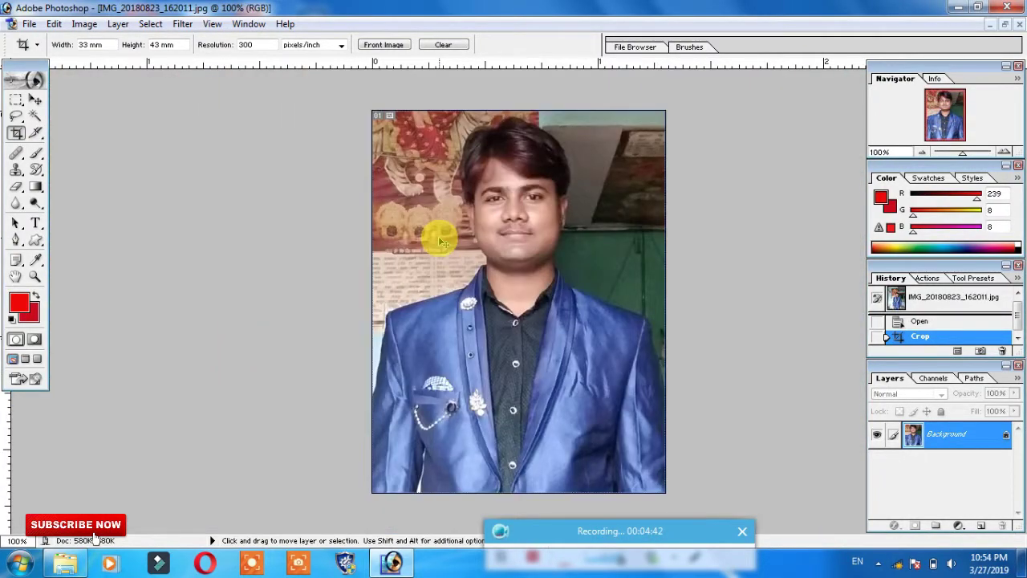
key("ctrl+plus")
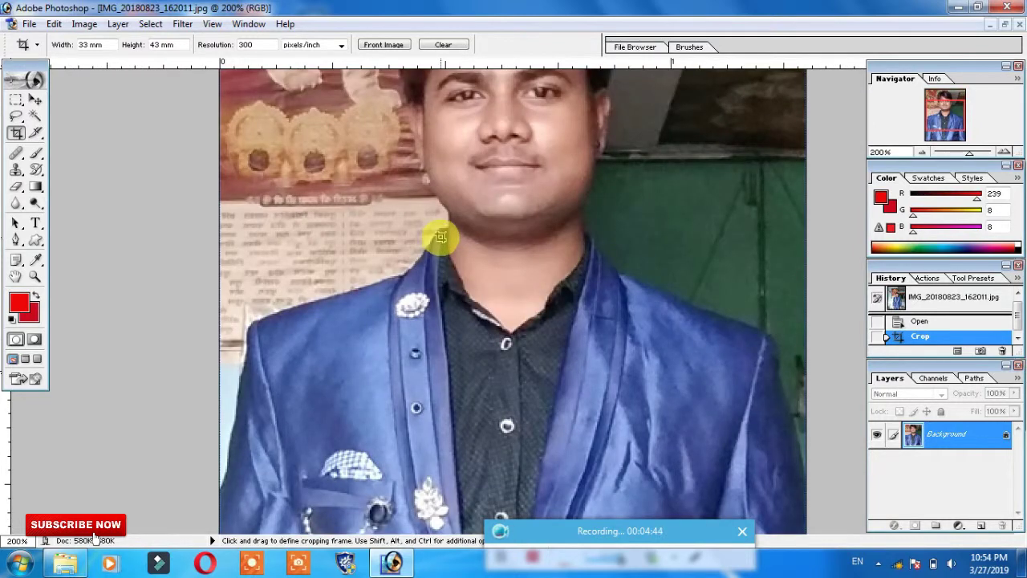
key("space")
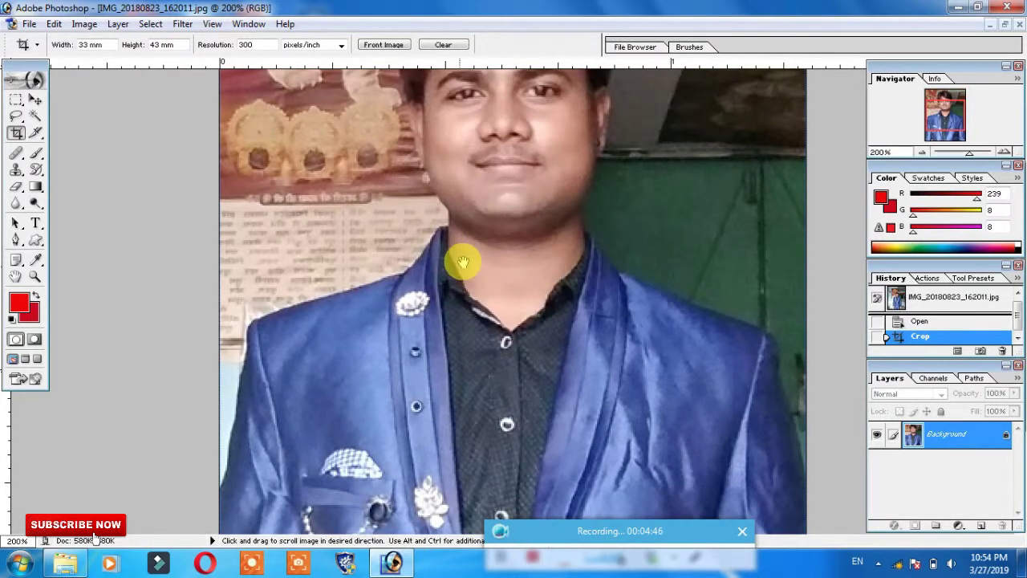
left_click_drag(463, 263, 482, 110)
mouse_move(482, 156)
left_mouse_down()
mouse_move(443, 297)
mouse_move(418, 231)
mouse_move(458, 121)
mouse_move(490, 395)
left_mouse_up()
key("ctrl")
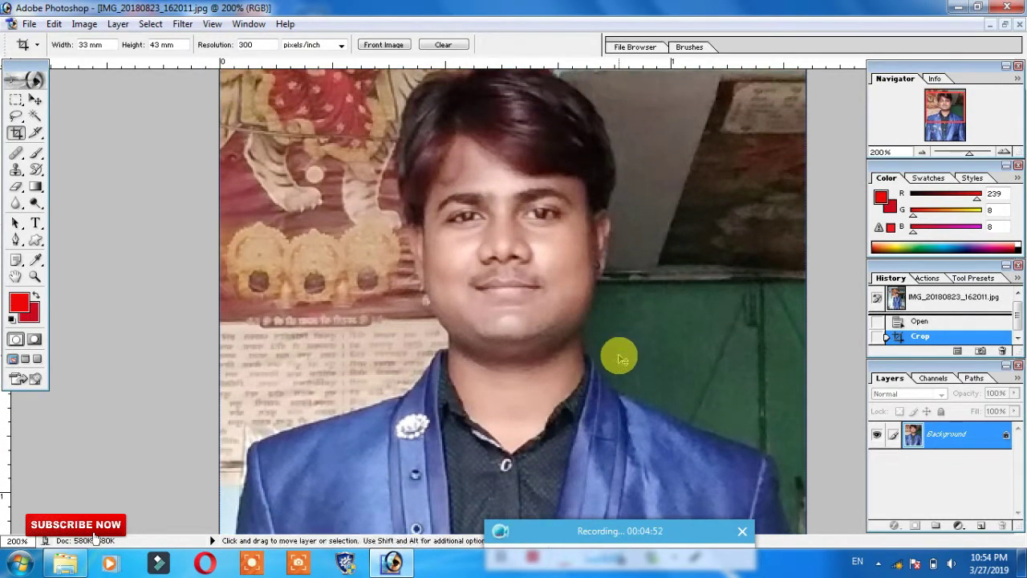
key("ctrl+minus")
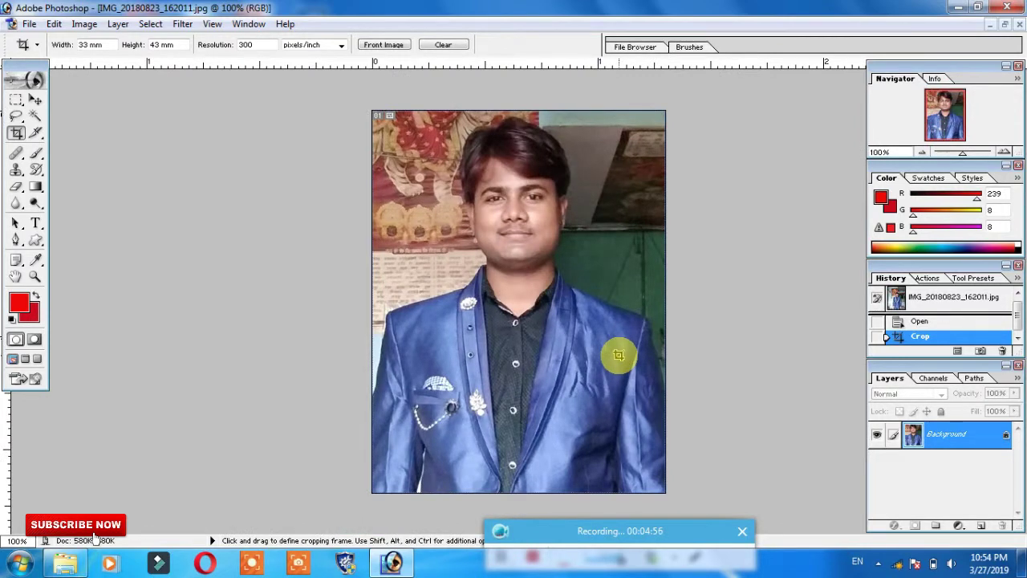
key("ctrl")
key("ctrl+plus")
key("ctrl+plus")
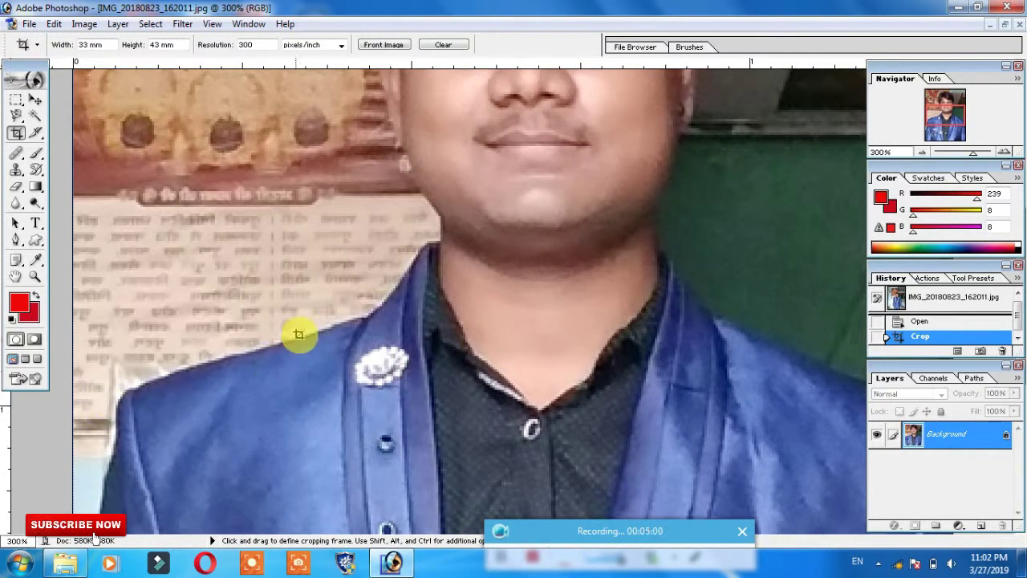
scroll(399, 377, "up", 1)
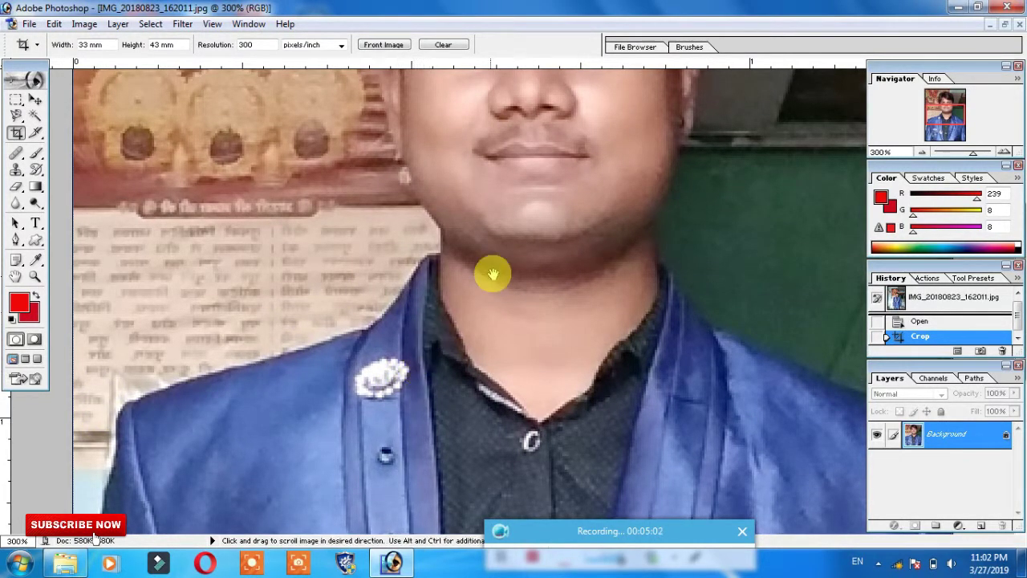
scroll(488, 271, "up", 1)
scroll(508, 289, "up", 2)
mouse_move(534, 286)
left_mouse_down()
mouse_move(535, 401)
mouse_move(532, 271)
mouse_move(557, 160)
mouse_move(532, 201)
left_mouse_up()
right_click(531, 181)
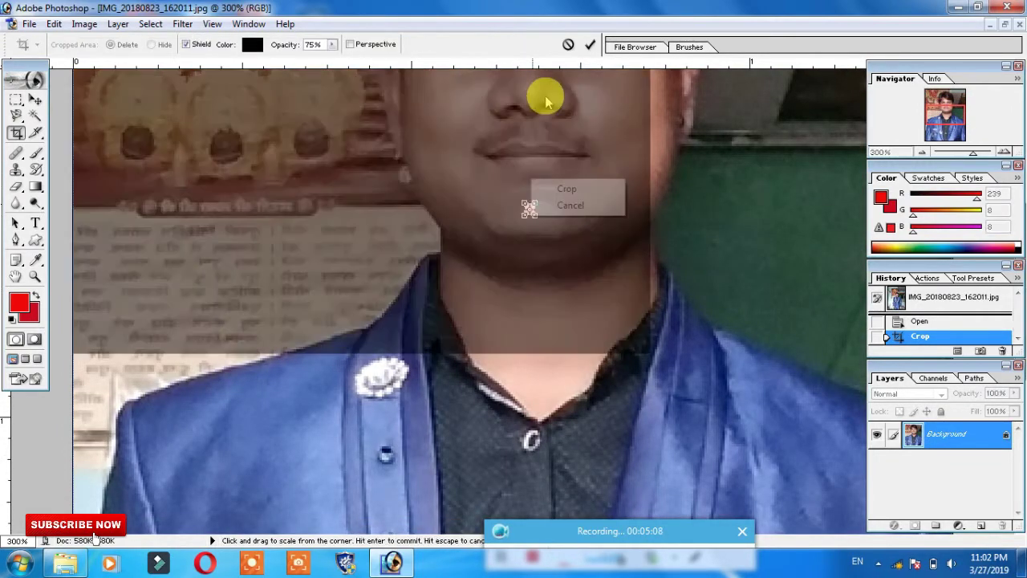
left_click(566, 44)
left_click(565, 43)
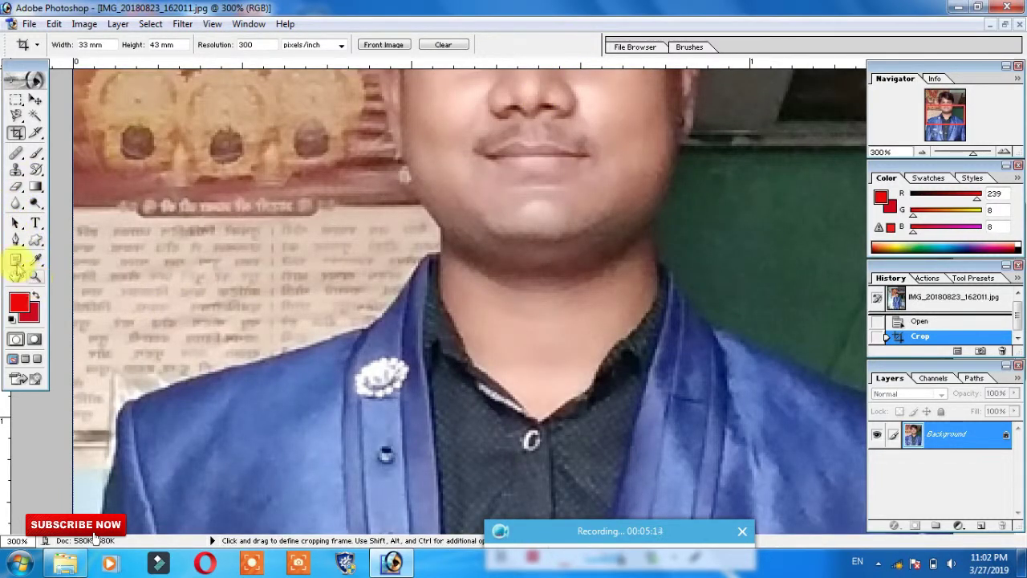
- With the Pen tool, place anchors along the left jacket shoulder toward the collar
left_click(16, 241)
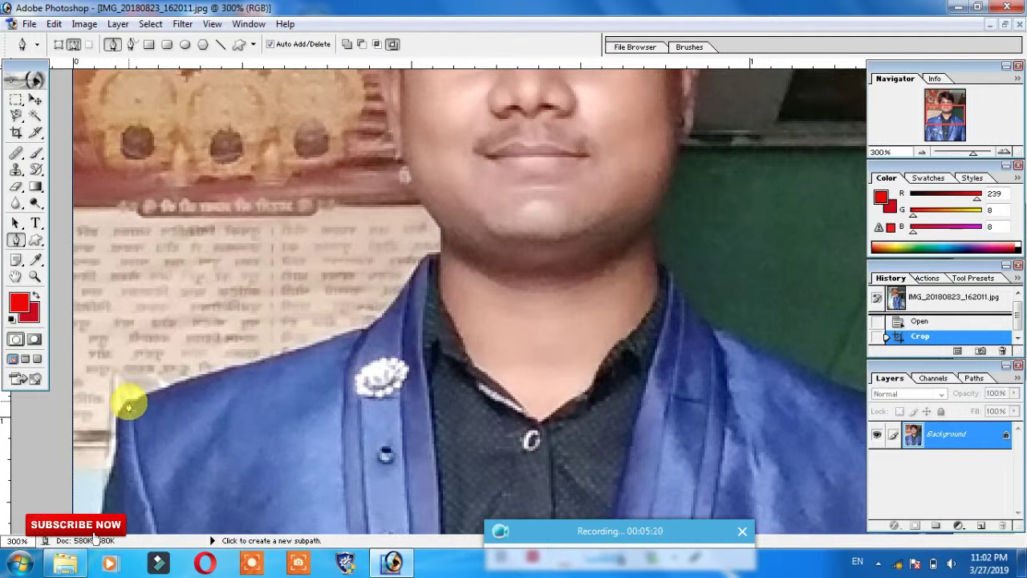
left_click(128, 403)
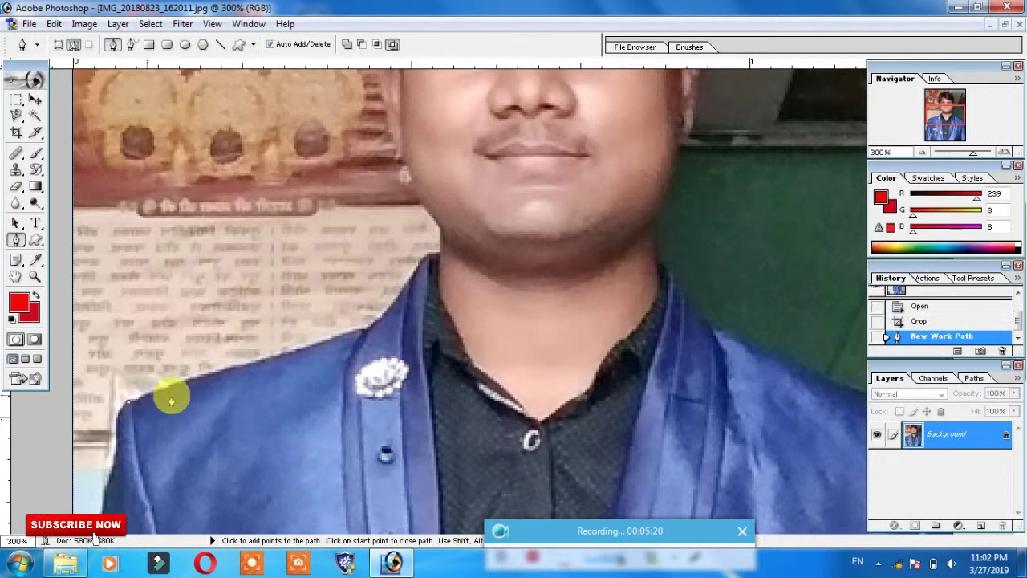
left_click(221, 374)
left_click(276, 358)
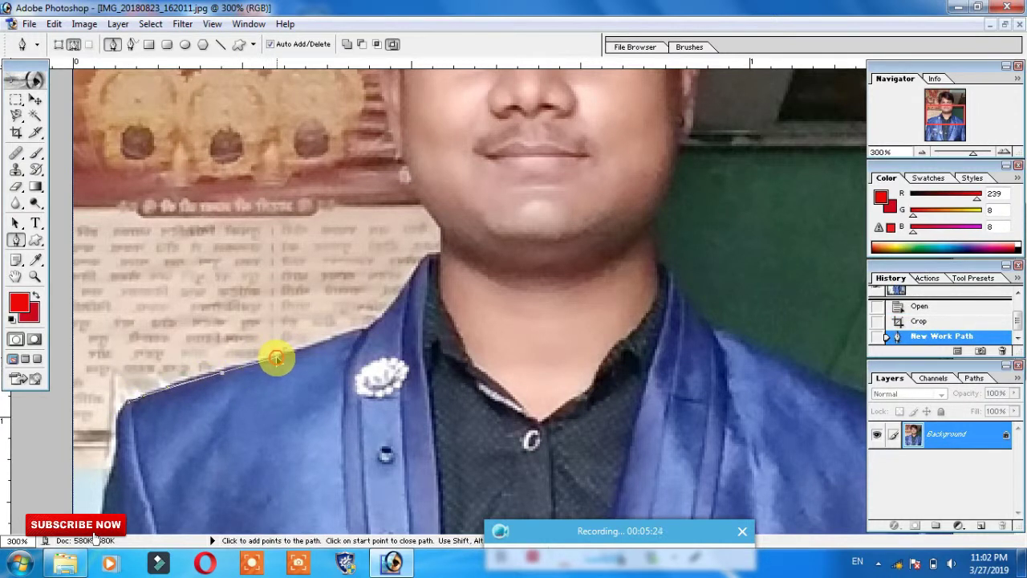
left_click(353, 332)
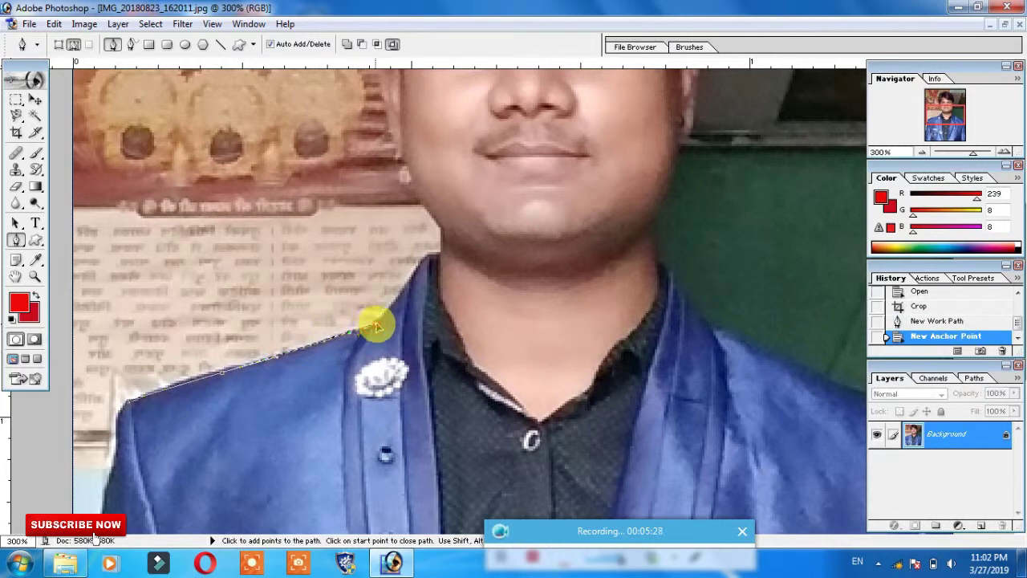
left_click(375, 327)
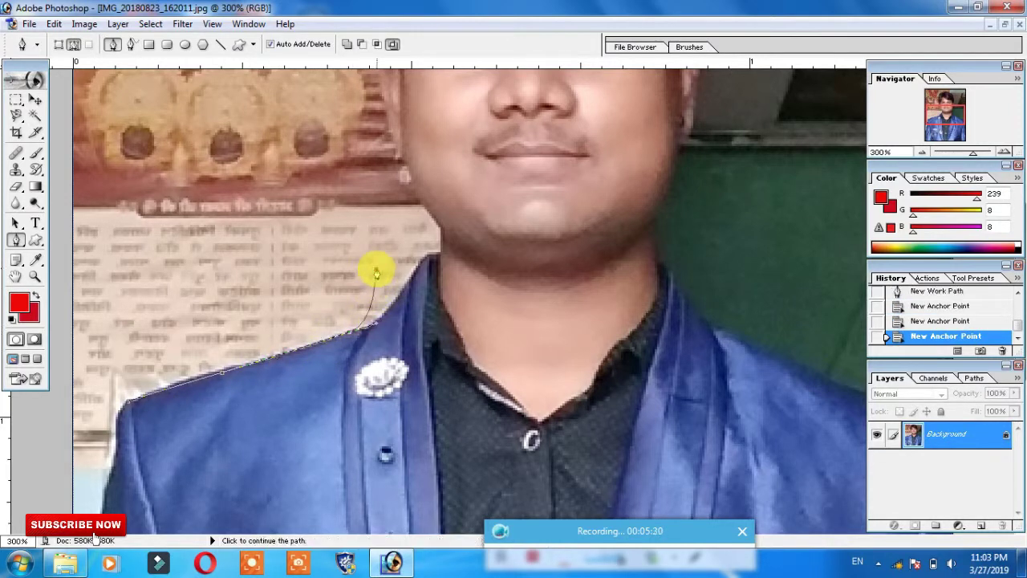
mouse_move(373, 269)
left_mouse_down()
mouse_move(365, 319)
mouse_move(373, 279)
left_mouse_up()
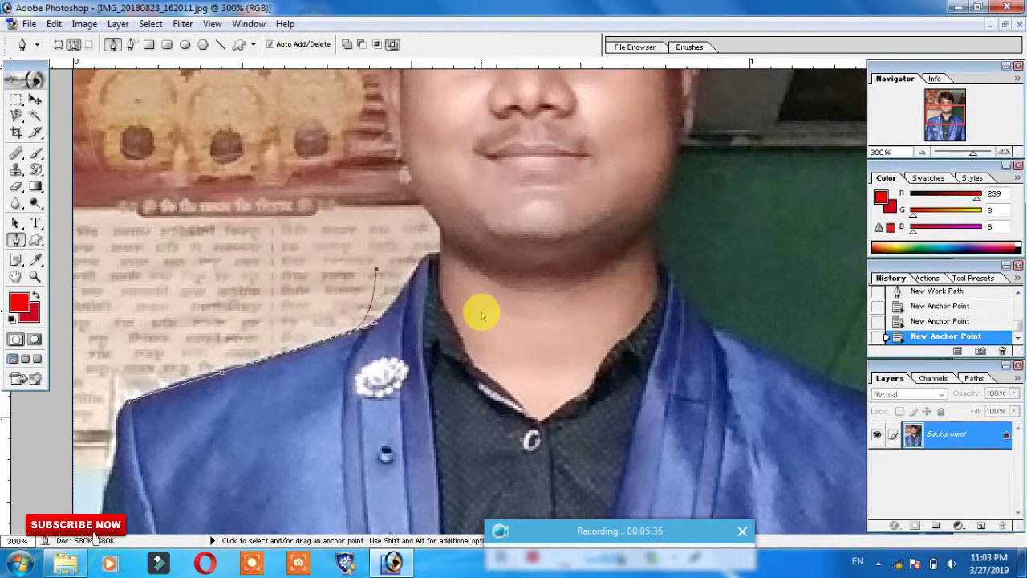
key("ctrl+z")
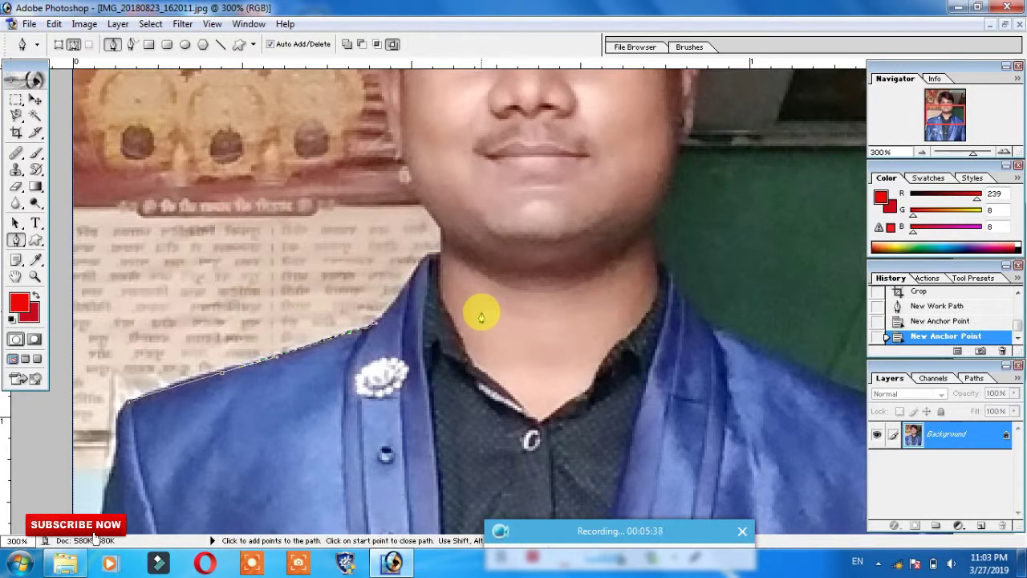
- Curve the path up the collar to the neck beside the chin, redoing misplaced anchors
left_click_drag(403, 280, 419, 259)
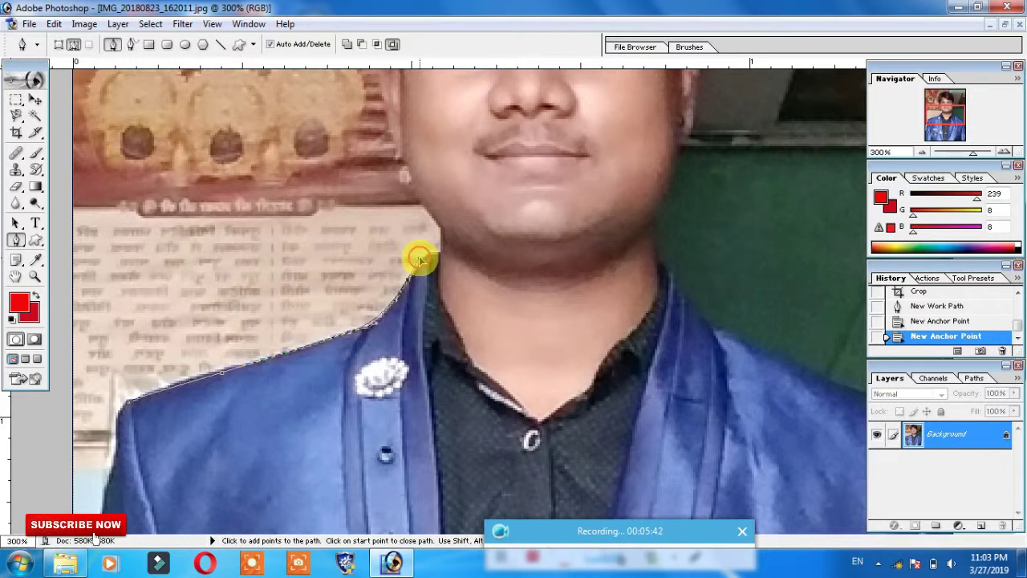
left_click_drag(419, 259, 431, 256)
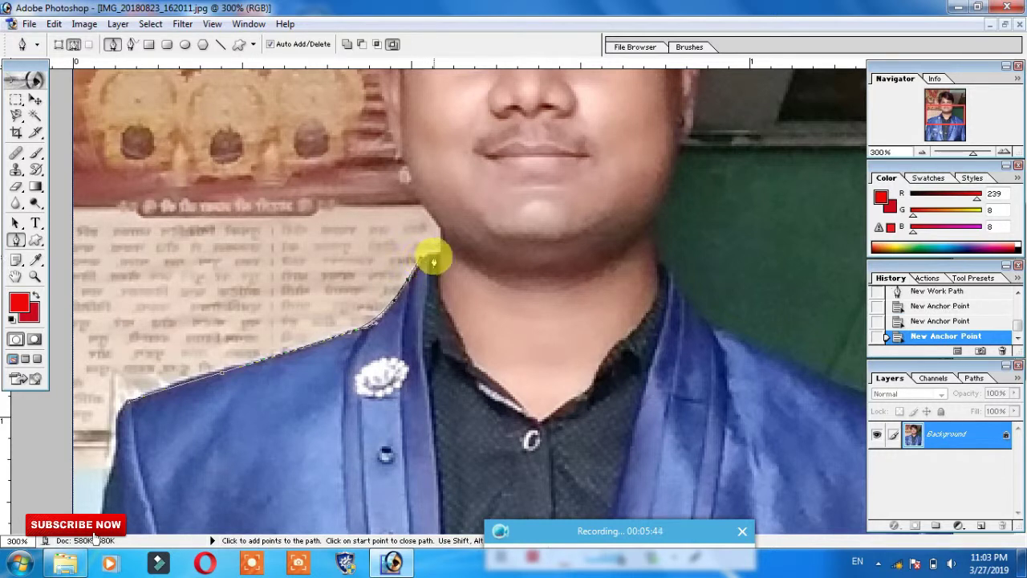
left_click(433, 255)
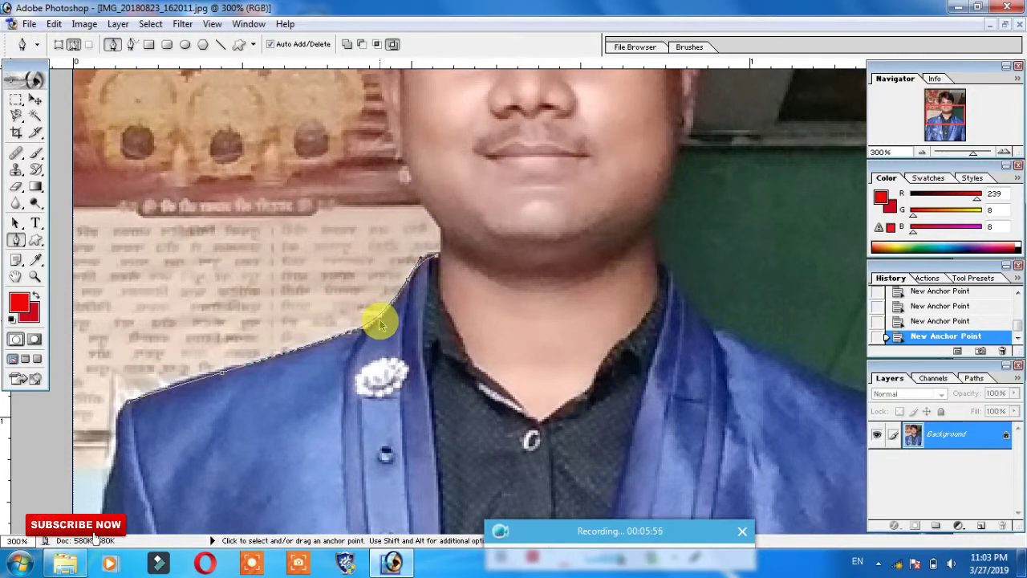
key("ctrl+z")
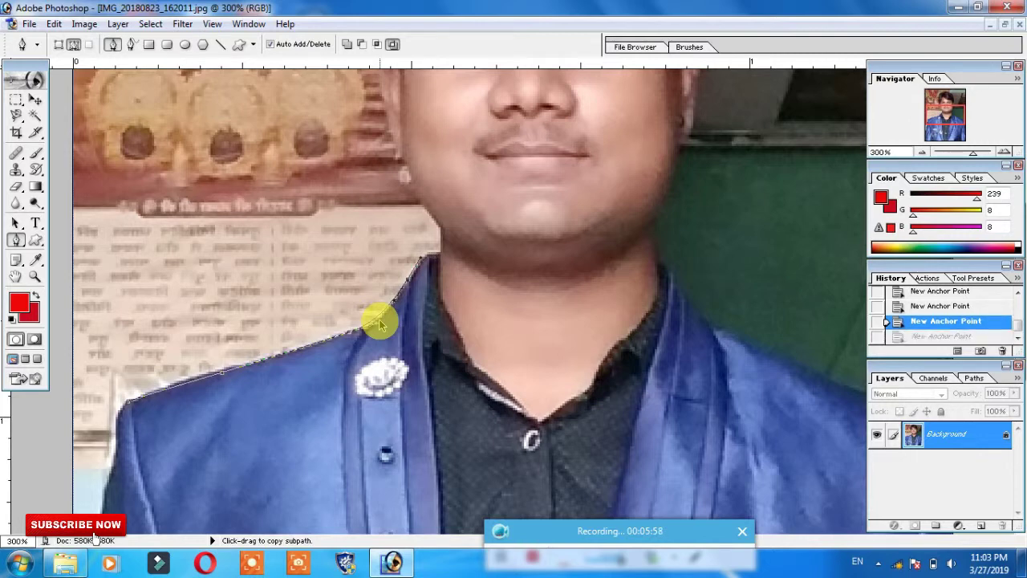
key("ctrl+alt+z")
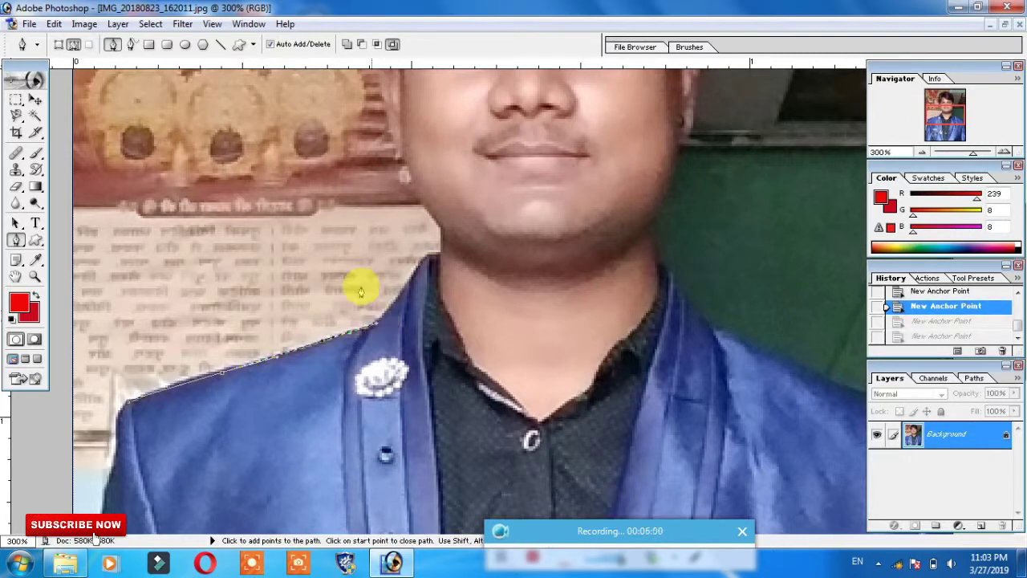
left_click(395, 301)
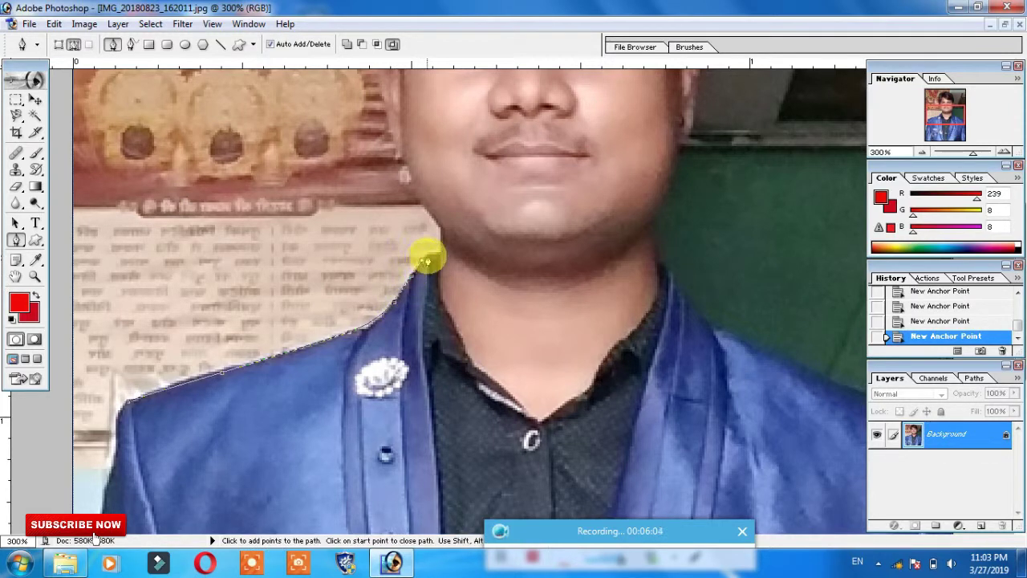
left_click(439, 256)
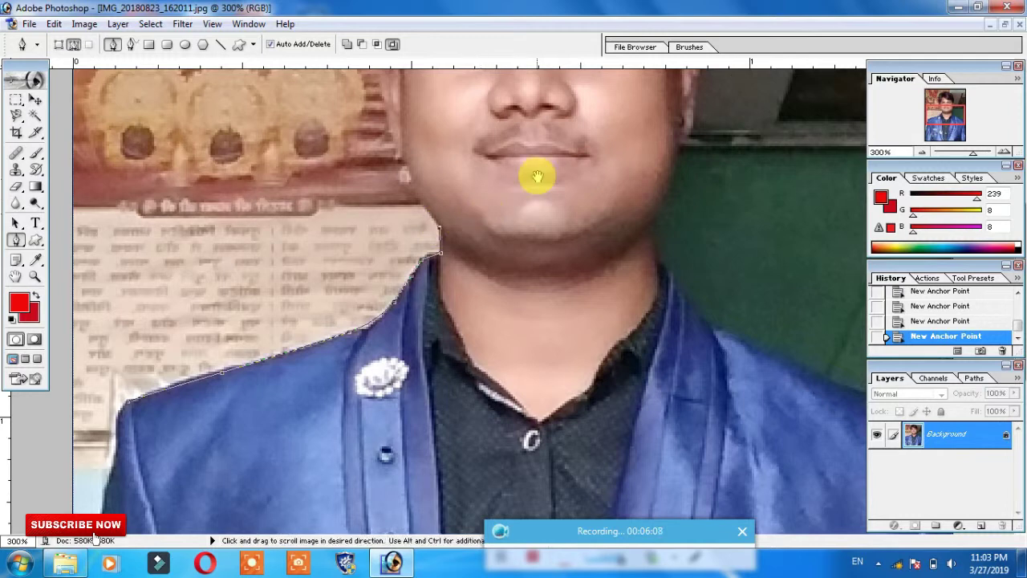
- Redo the path up the neck edge and curve it toward the left cheek
left_click_drag(534, 172, 551, 321)
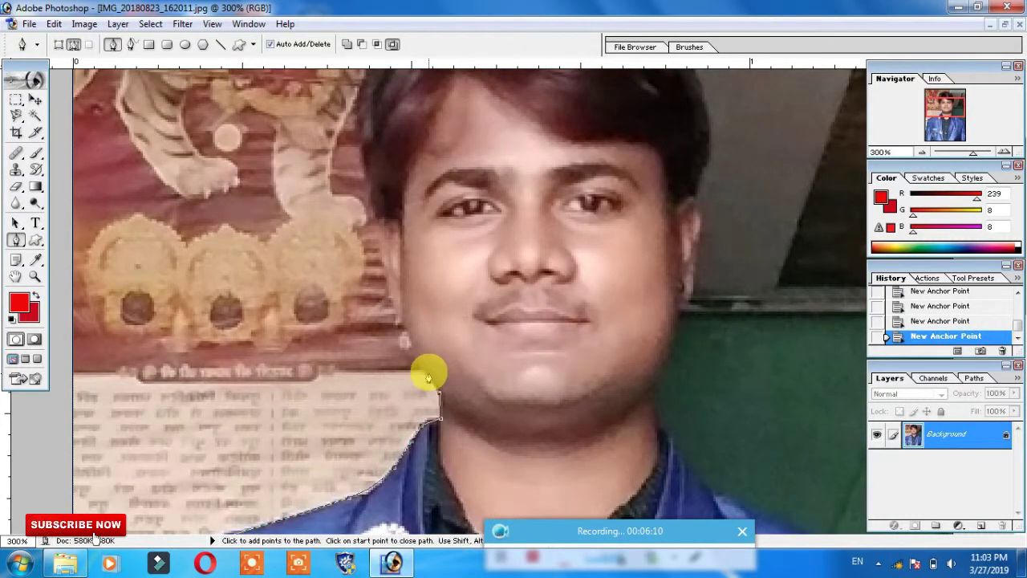
left_click_drag(424, 374, 401, 322)
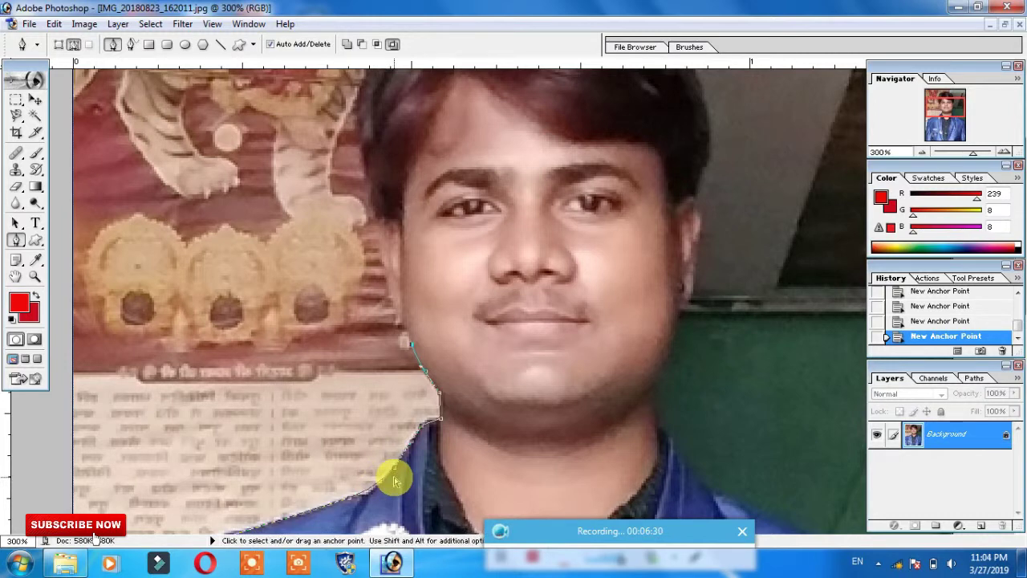
key("ctrl+alt+z")
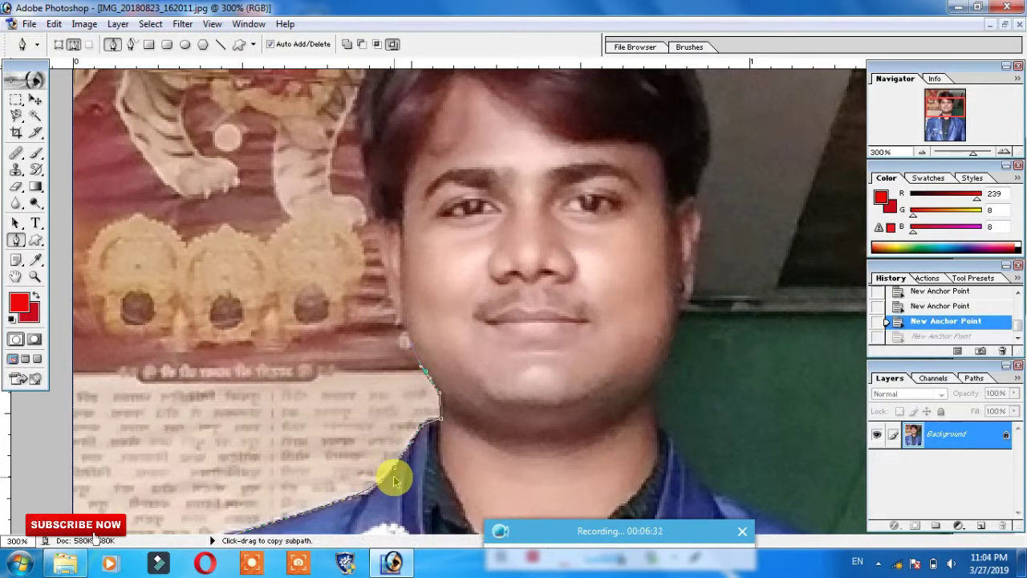
key("ctrl+alt+z")
key("ctrl+alt+z")
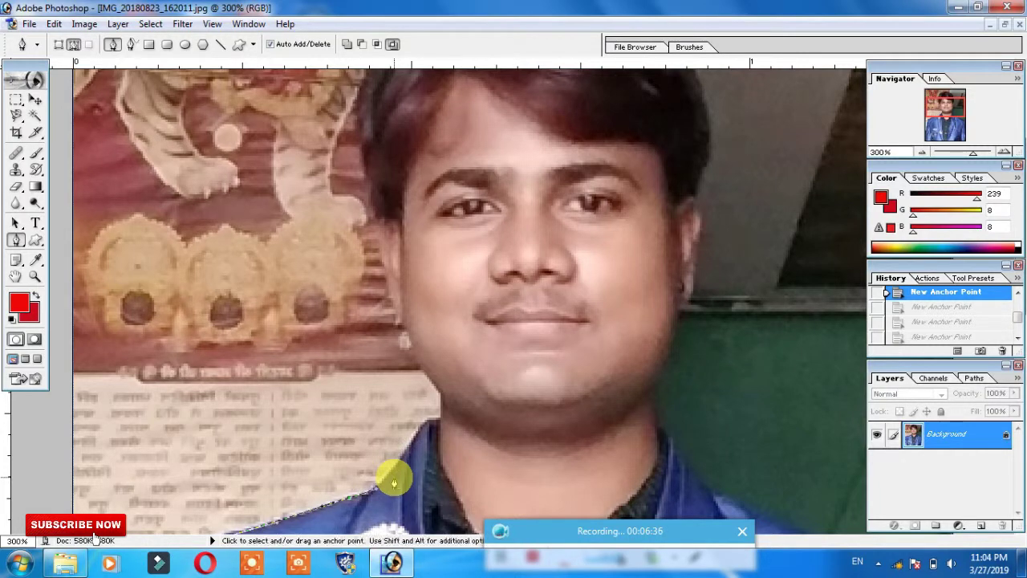
left_click(386, 478)
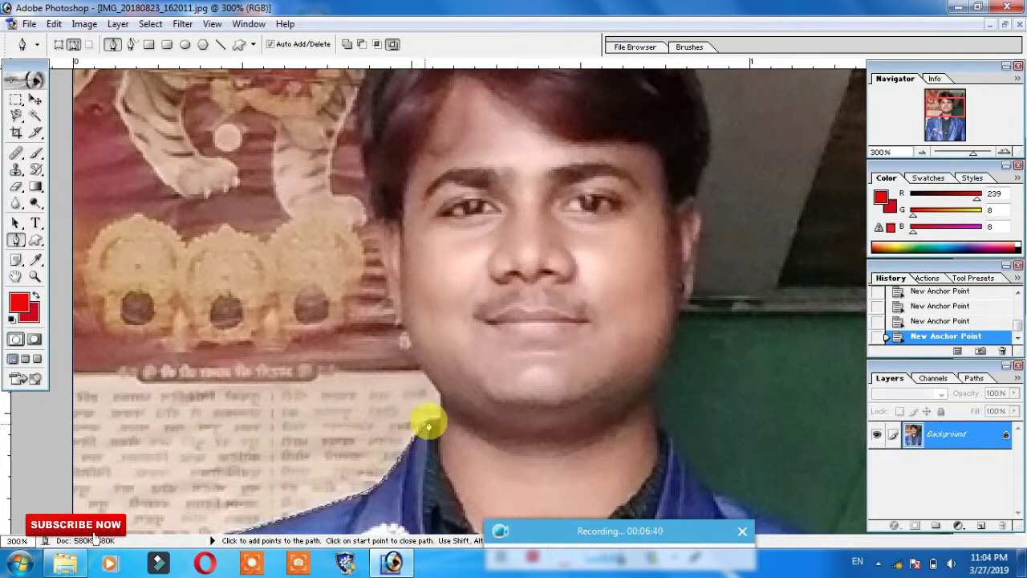
left_click(440, 419)
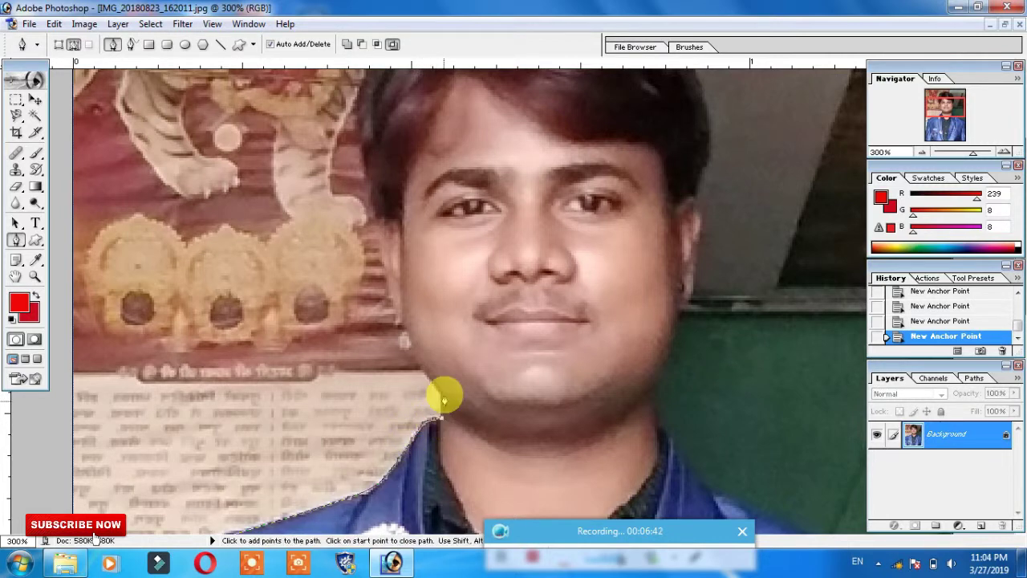
left_click(441, 394)
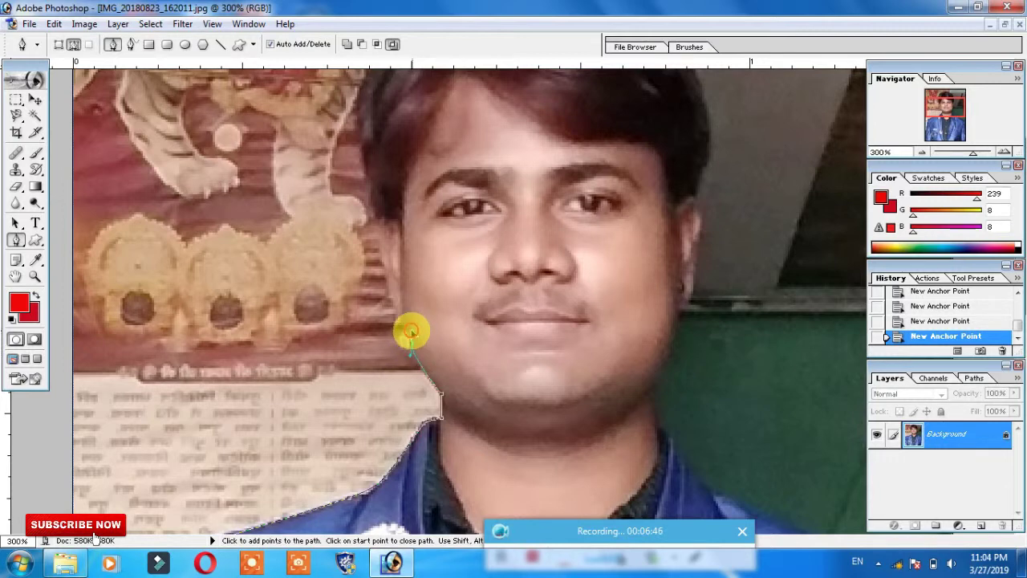
mouse_move(411, 330)
left_mouse_down()
mouse_move(383, 271)
mouse_move(385, 228)
left_mouse_up()
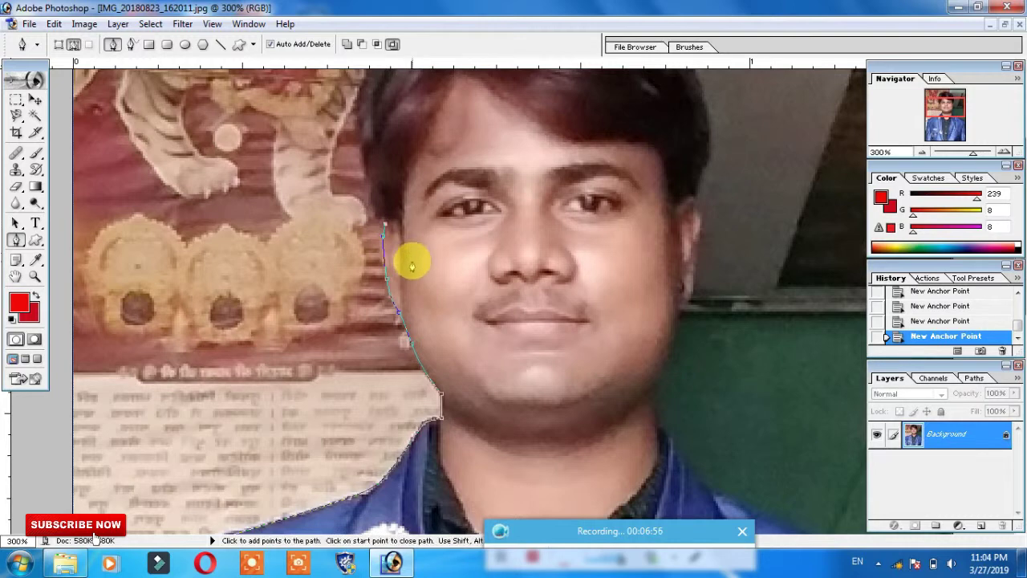
scroll(403, 250, "up", 2)
scroll(408, 259, "up", 2)
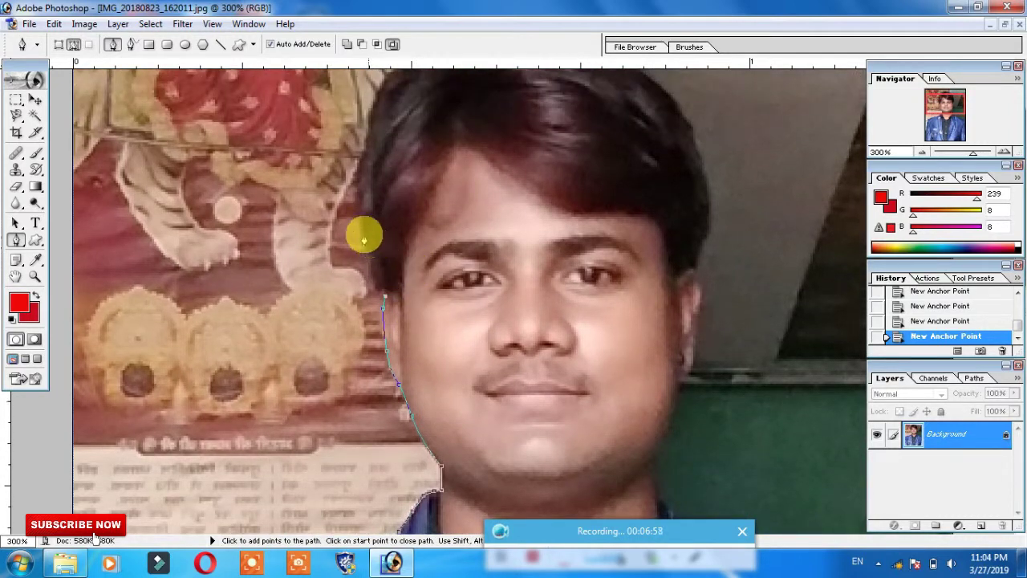
- Trace the left side of the face and the hairline up to the crown
left_click_drag(361, 240, 362, 216)
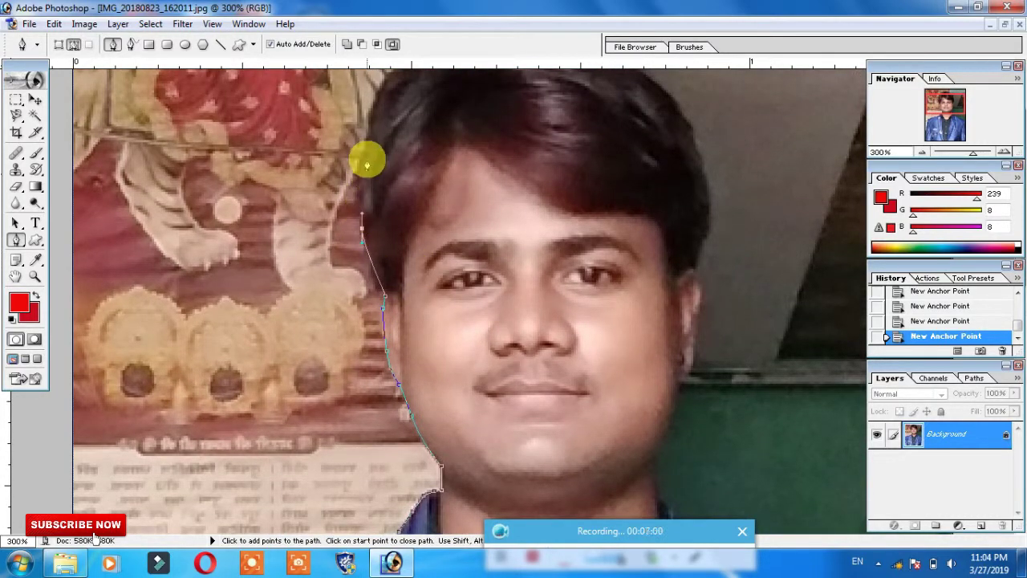
left_click_drag(368, 149, 379, 112)
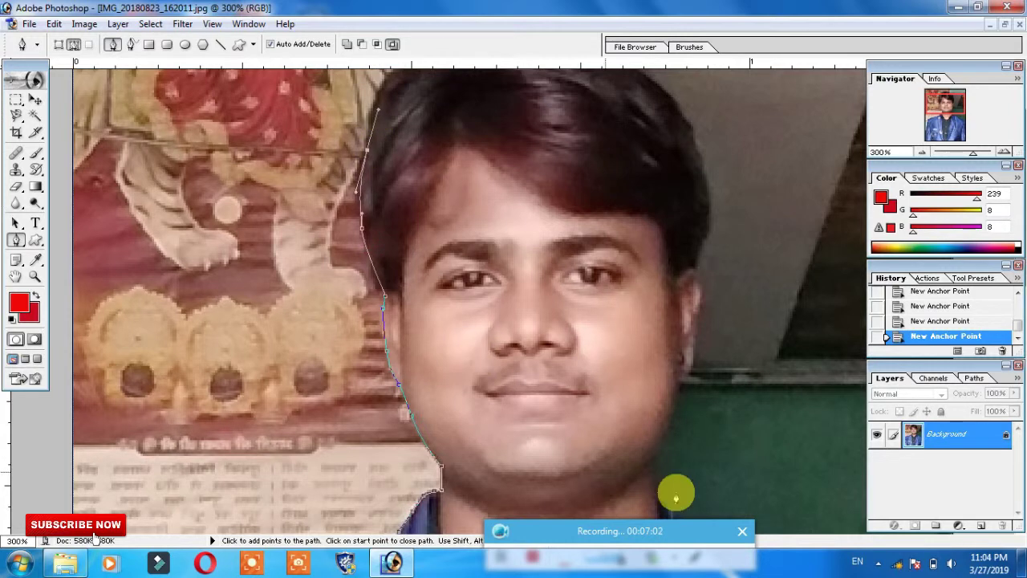
key("space")
left_click_drag(546, 303, 542, 394)
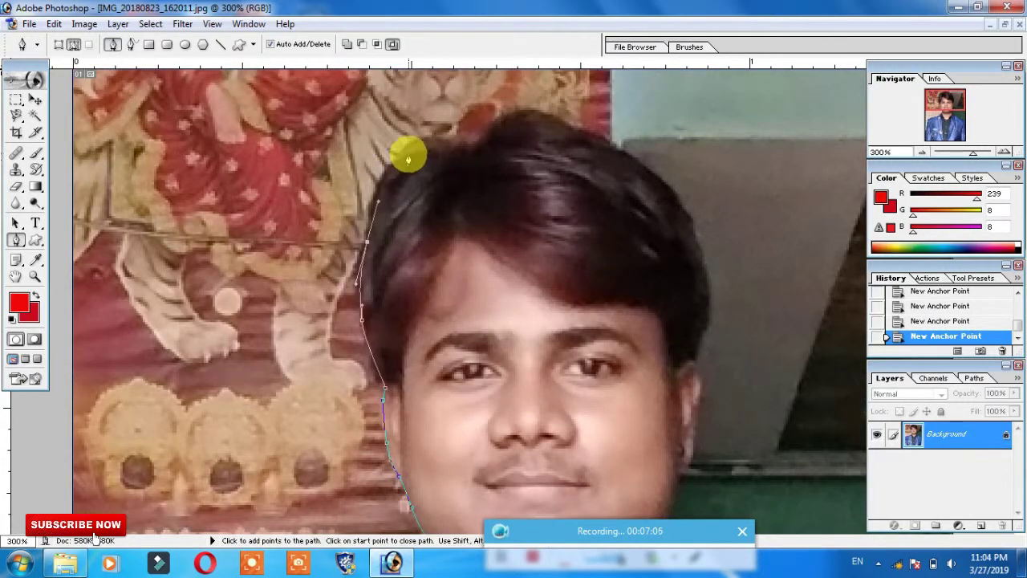
mouse_move(408, 153)
left_mouse_down()
mouse_move(438, 141)
mouse_move(472, 152)
left_mouse_up()
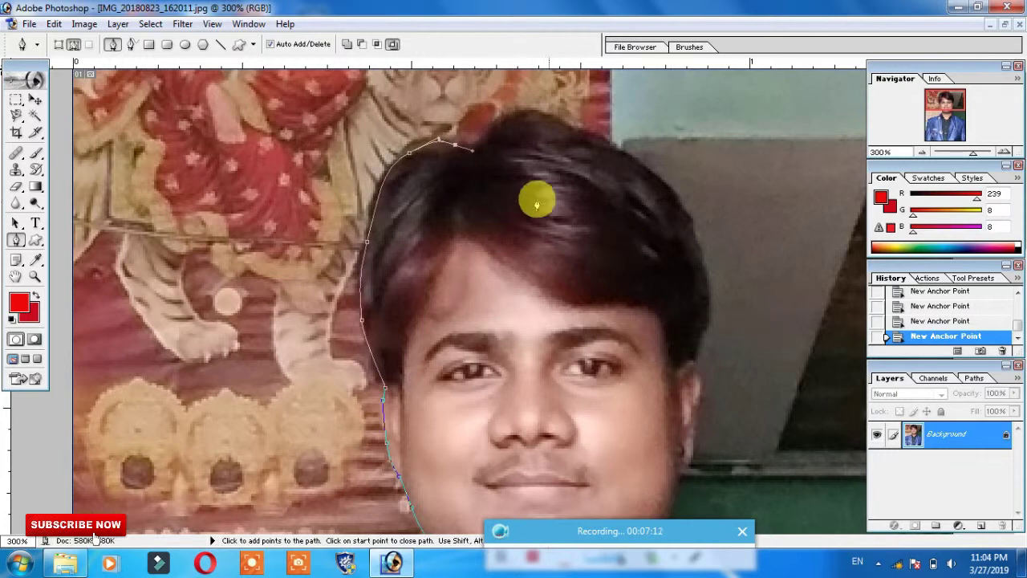
left_click(471, 150)
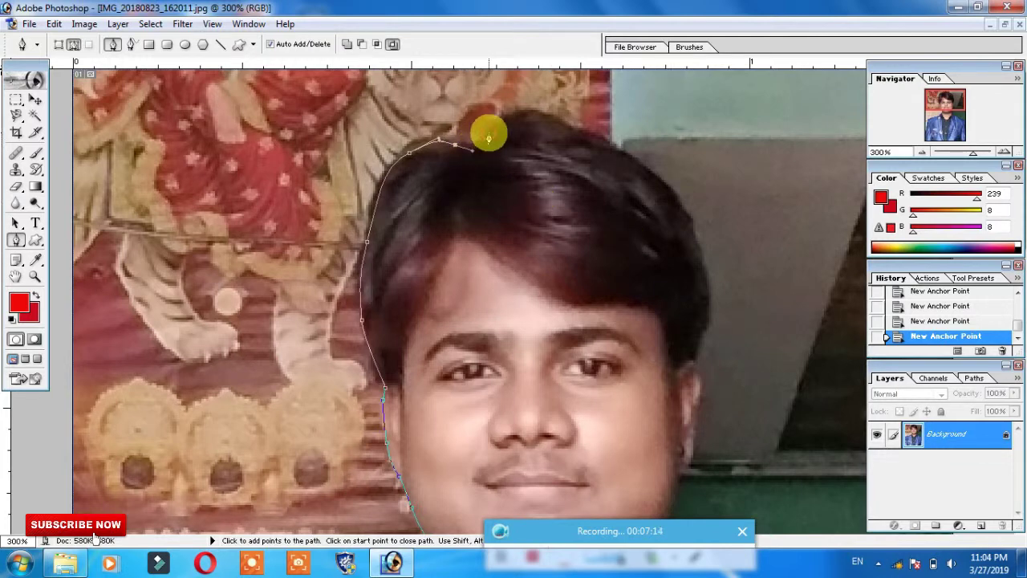
left_click_drag(489, 139, 498, 126)
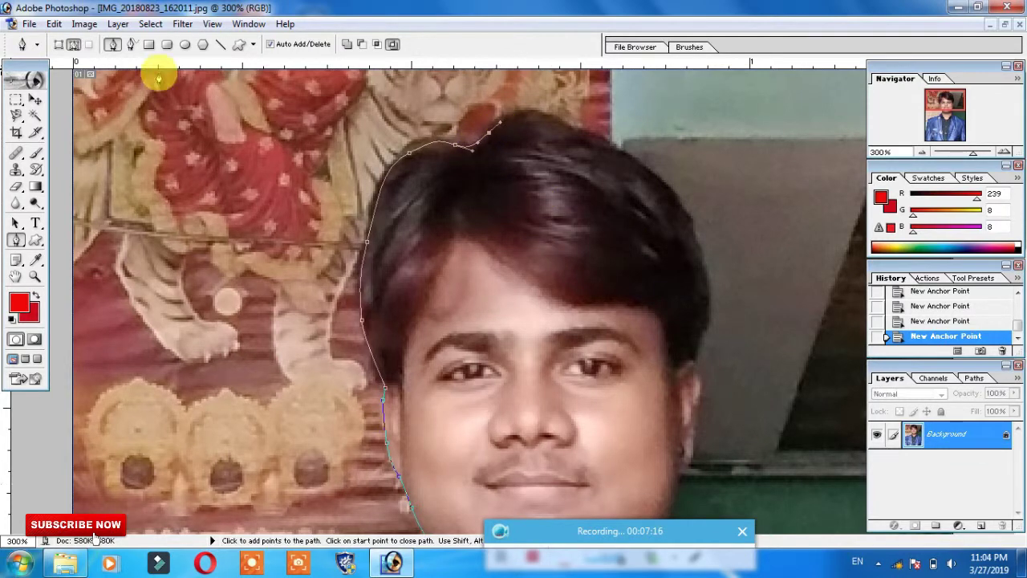
left_click_drag(537, 107, 564, 123)
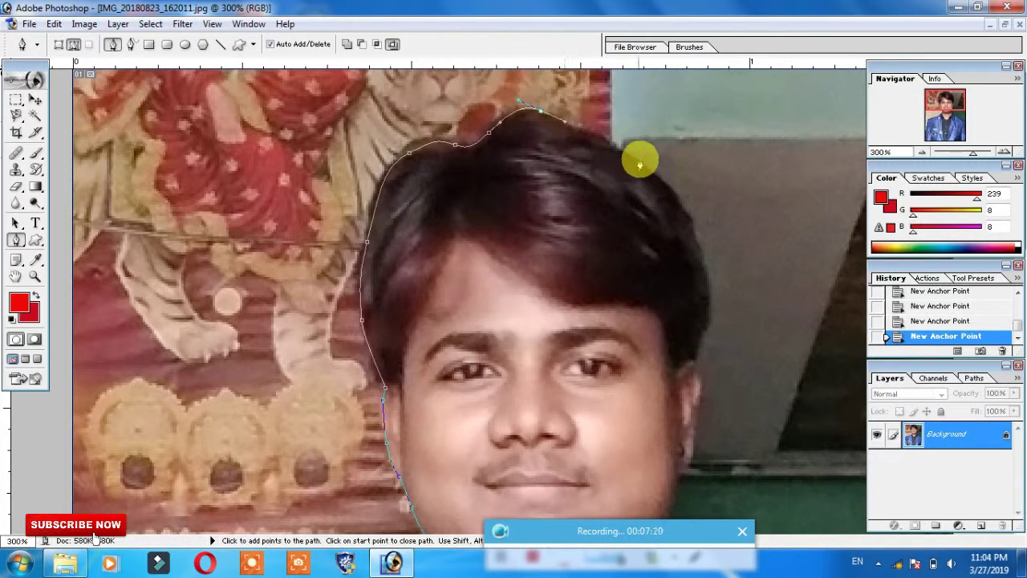
- Continue the outline across the top of the hair and down the right side past the ear
left_click_drag(633, 154, 654, 181)
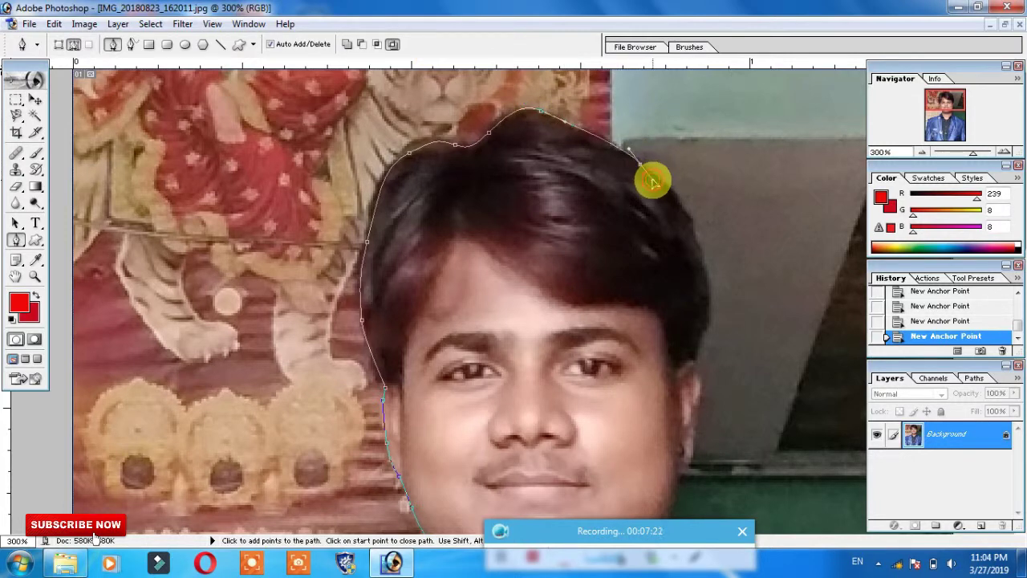
left_click(703, 275)
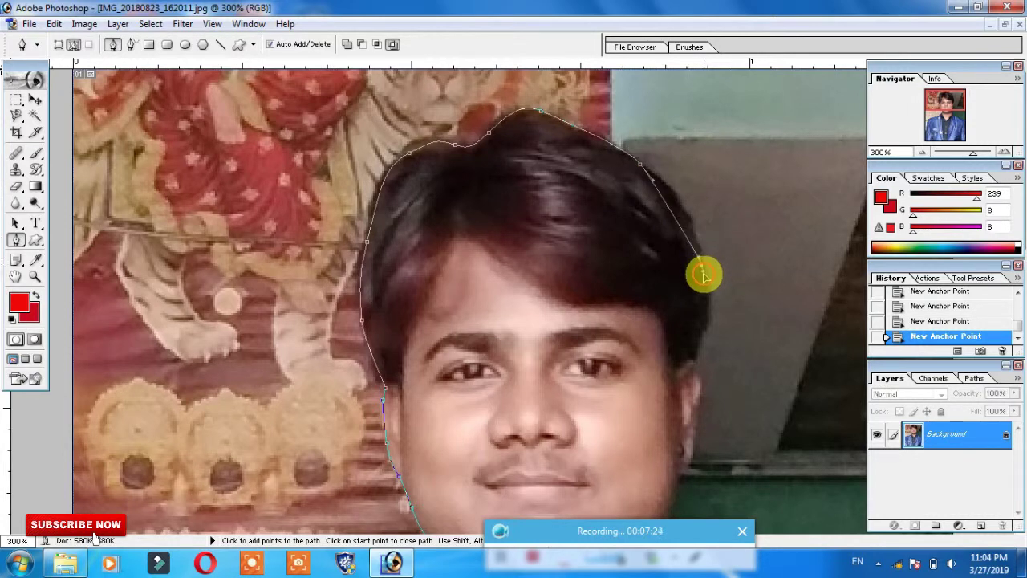
left_click_drag(703, 274, 706, 317)
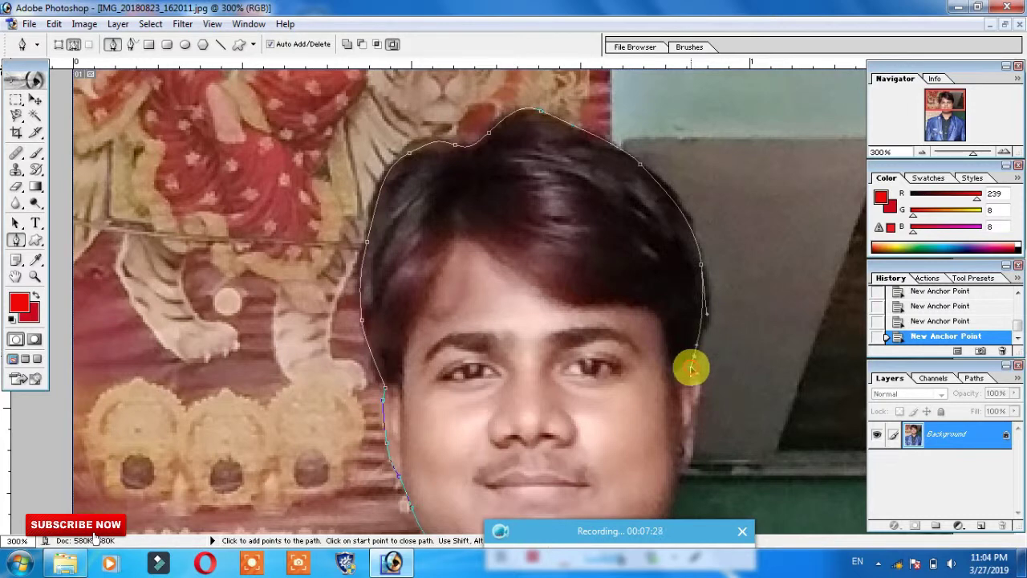
left_click(693, 358)
scroll(694, 351, "down", 1)
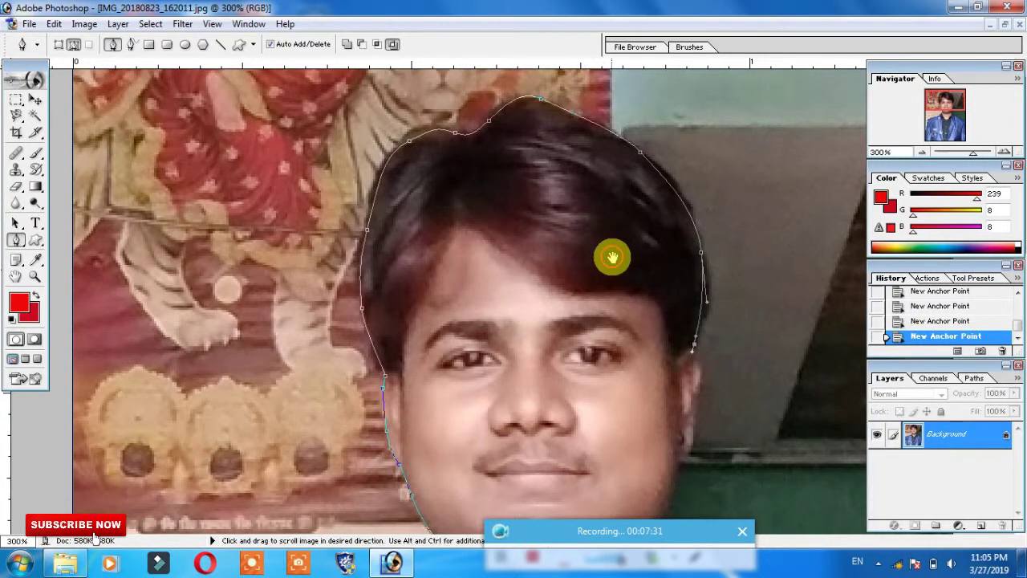
left_click_drag(612, 257, 566, 93)
scroll(625, 160, "down", 3)
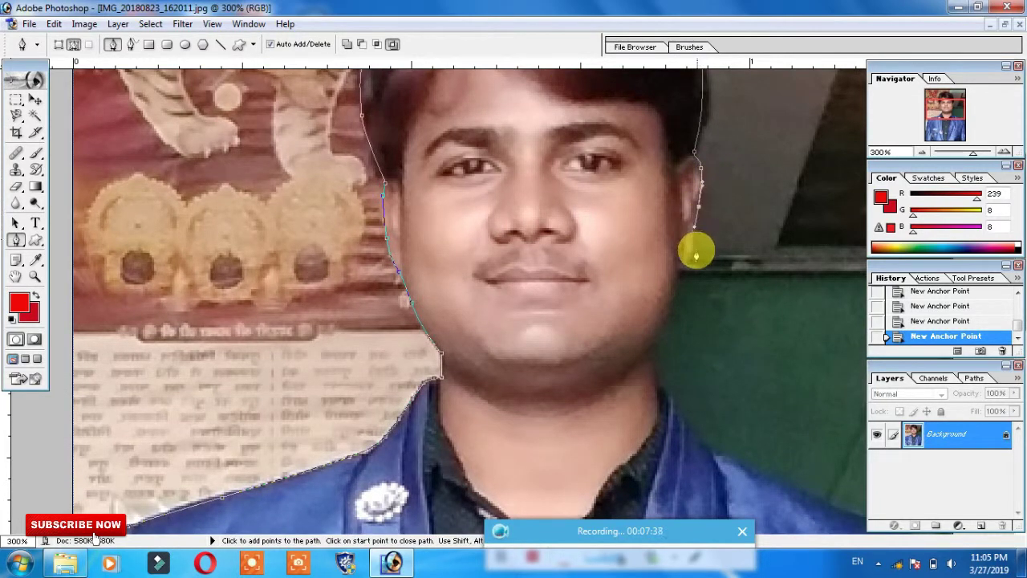
- Trace the right face edge down the neck, curving toward the shoulder
left_click(695, 253)
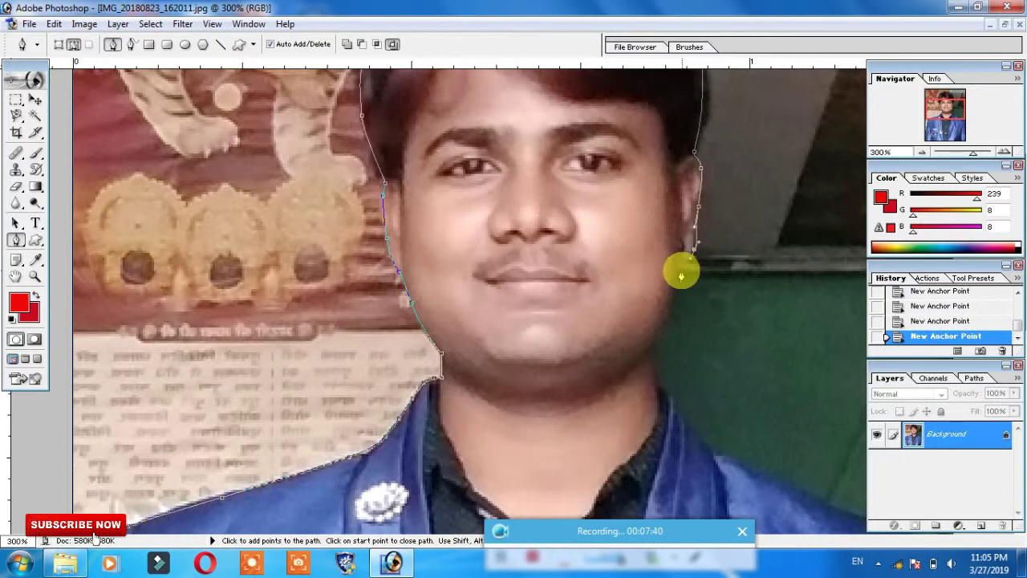
scroll(677, 275, "down", 2)
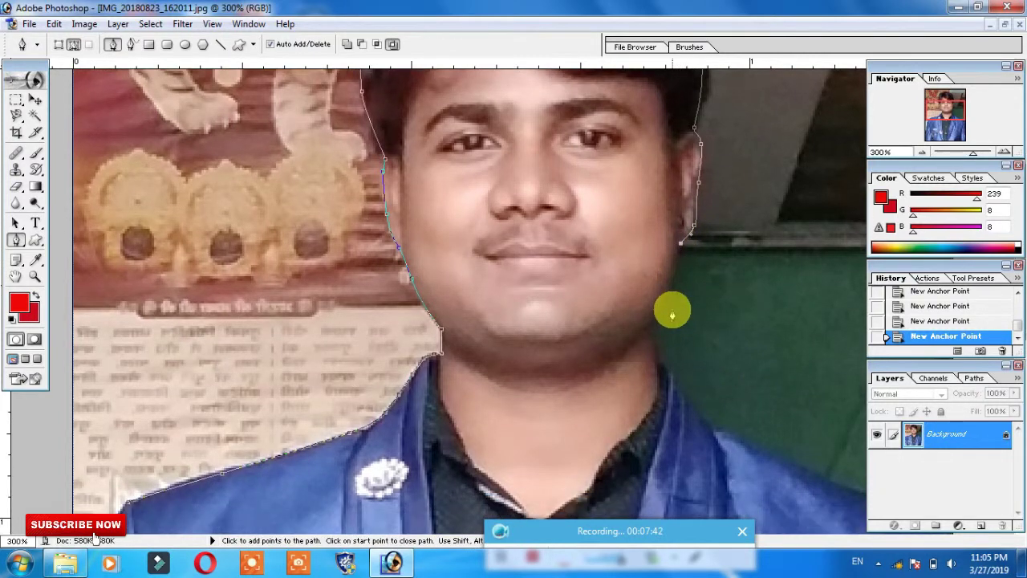
scroll(674, 277, "down", 2)
scroll(674, 275, "down", 1)
key("space")
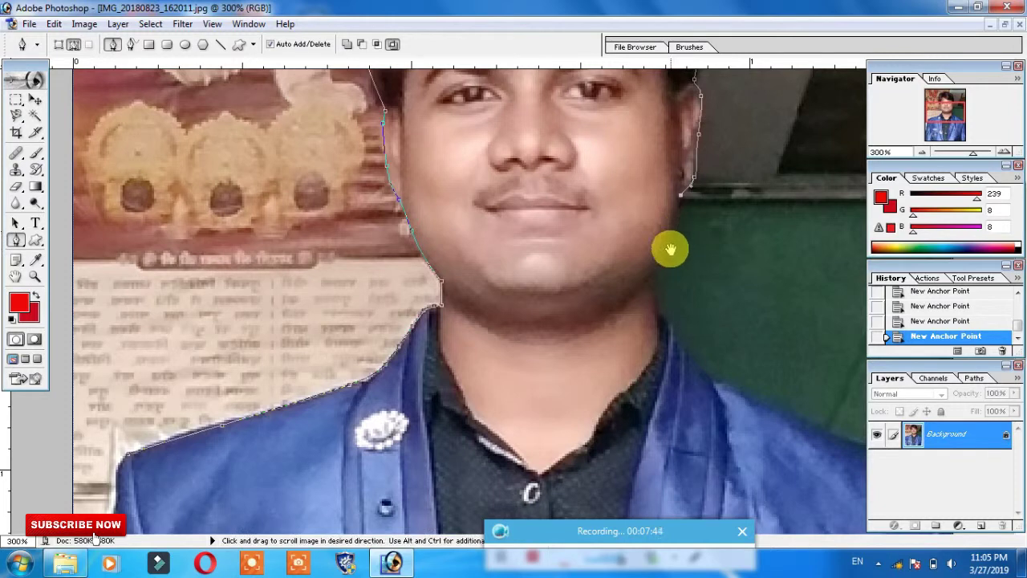
mouse_move(669, 250)
left_mouse_down()
mouse_move(672, 208)
mouse_move(658, 232)
mouse_move(662, 279)
mouse_move(687, 311)
left_mouse_up()
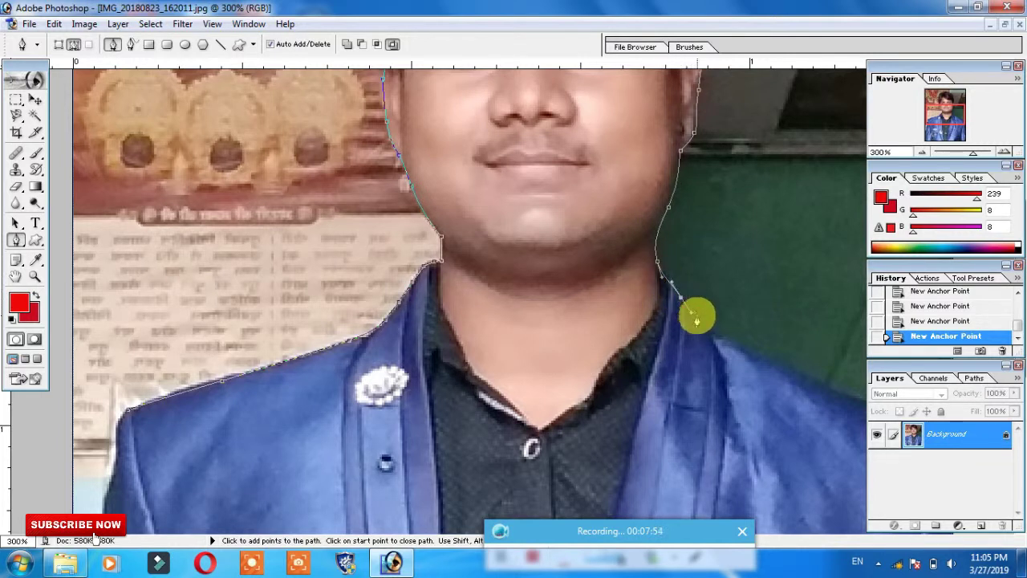
left_click_drag(717, 343, 797, 378)
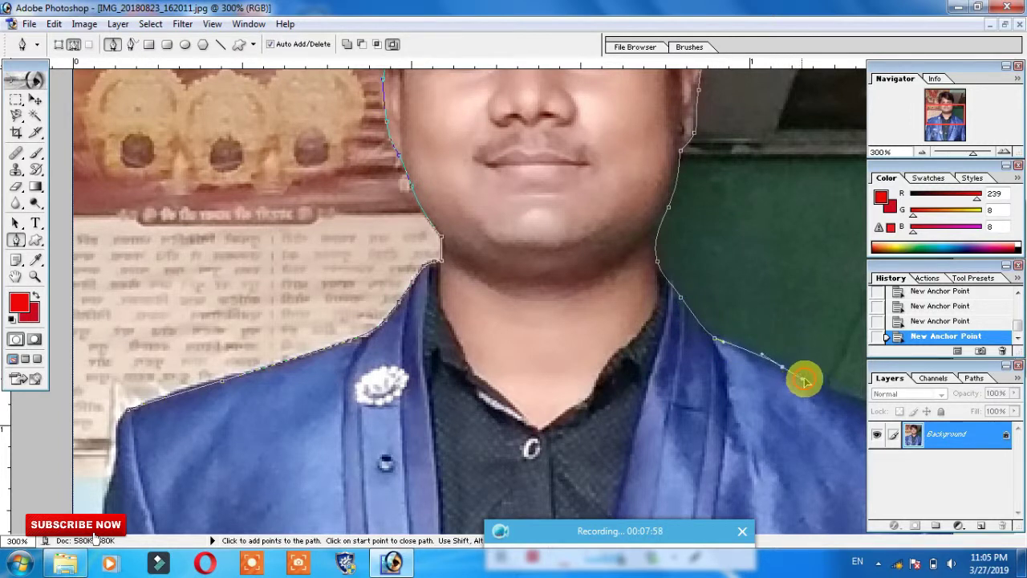
left_click_drag(797, 379, 808, 378)
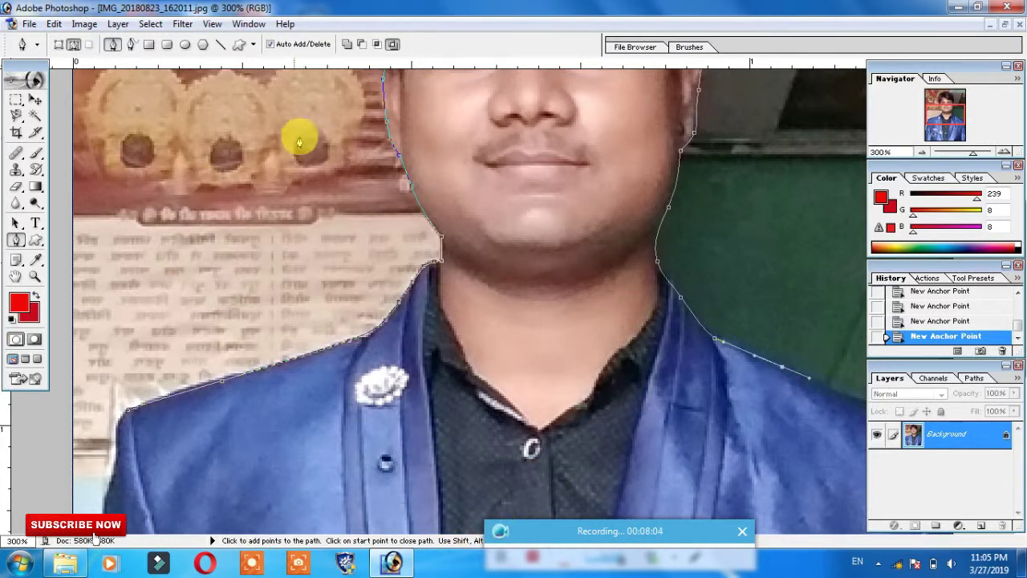
- Extend the outline to the right shoulder edge and zoom out to 200%
key("space")
left_click_drag(494, 267, 387, 153)
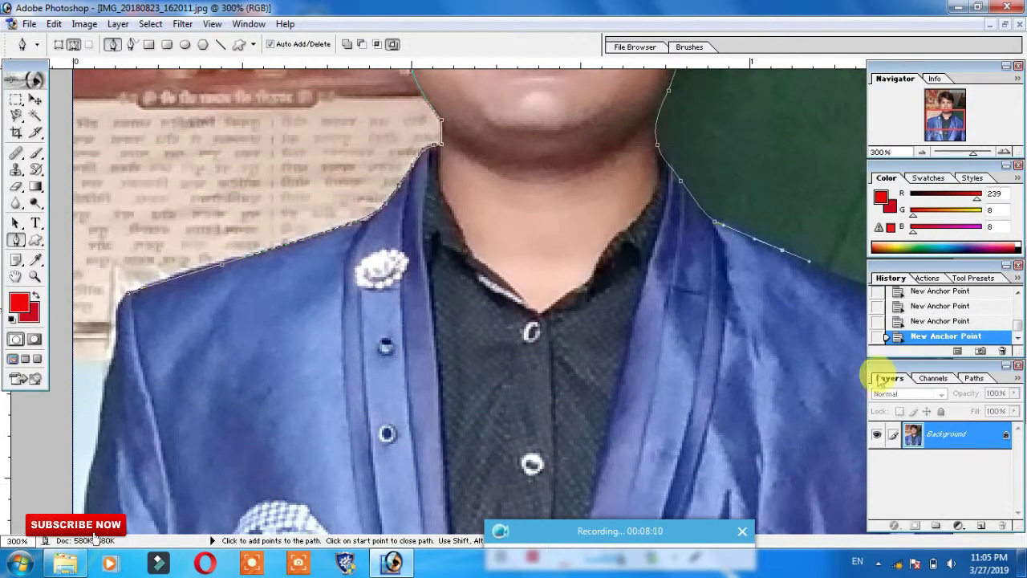
left_click(856, 280)
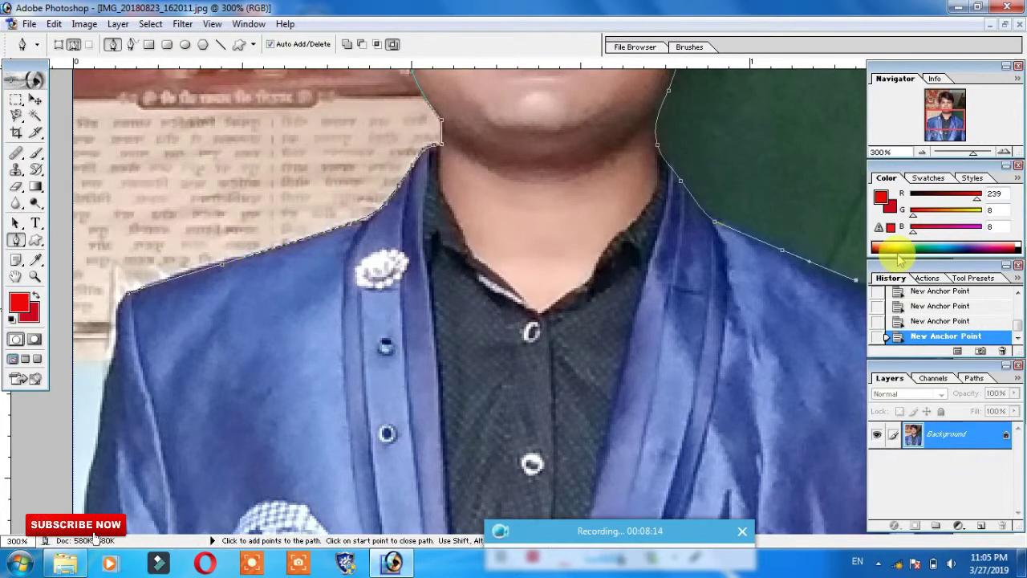
key("ctrl+minus")
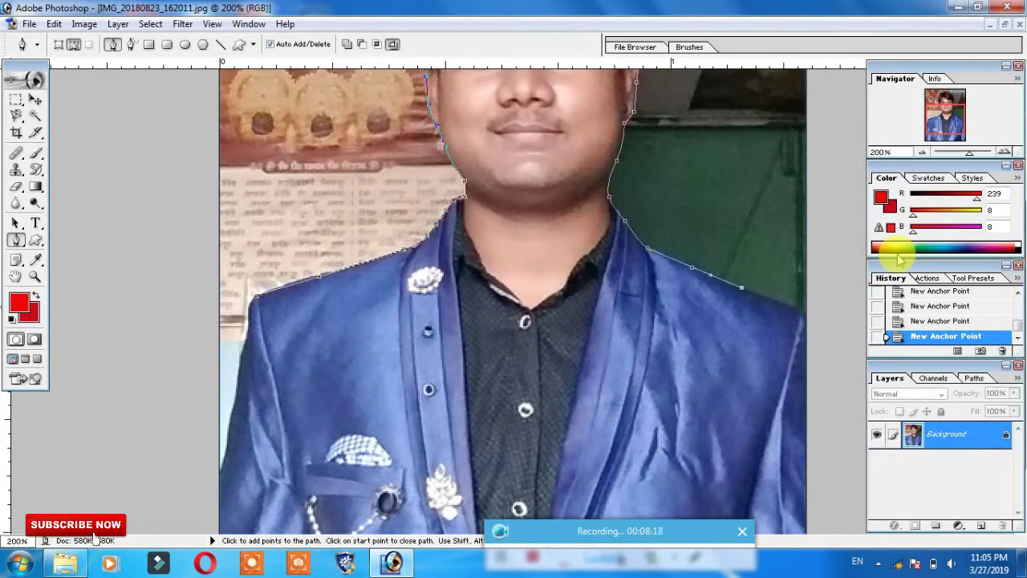
- Add anchors down the jacket's right edge and up its left edge, closing at the start point
left_click(802, 313)
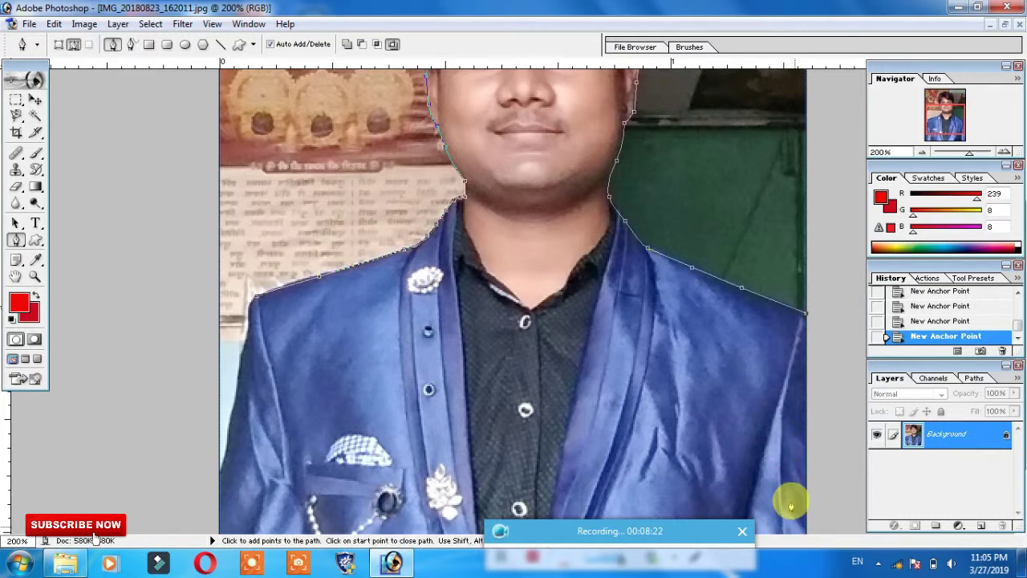
scroll(790, 498, "down", 1)
scroll(790, 499, "down", 2)
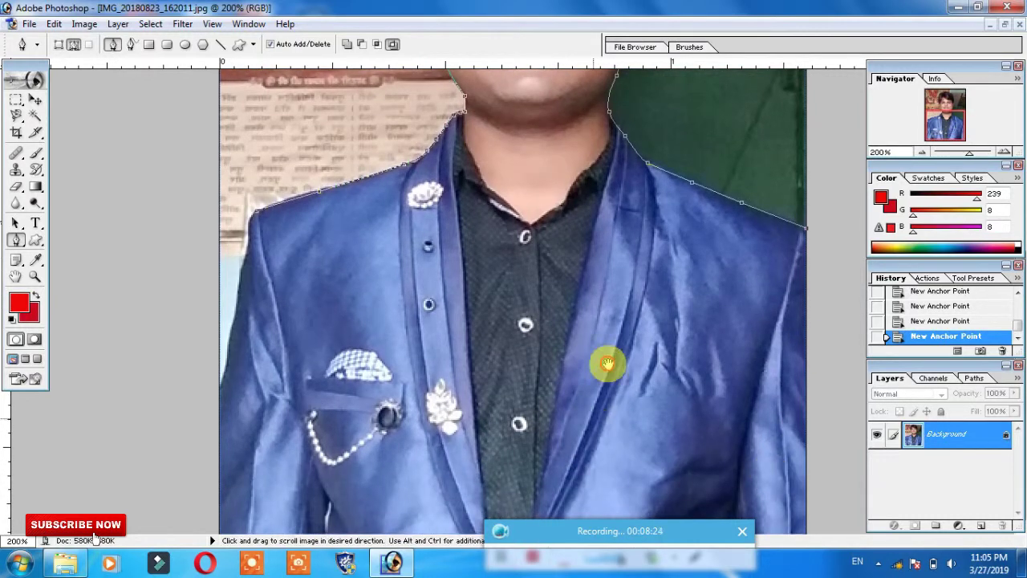
mouse_move(618, 209)
left_mouse_down()
mouse_move(630, 345)
mouse_move(647, 158)
left_mouse_up()
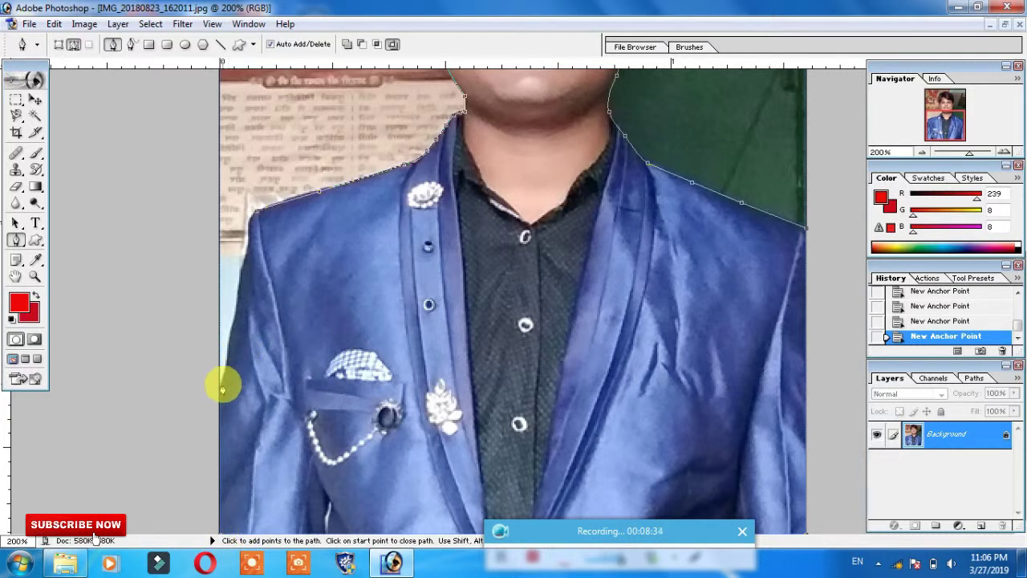
left_click(223, 386)
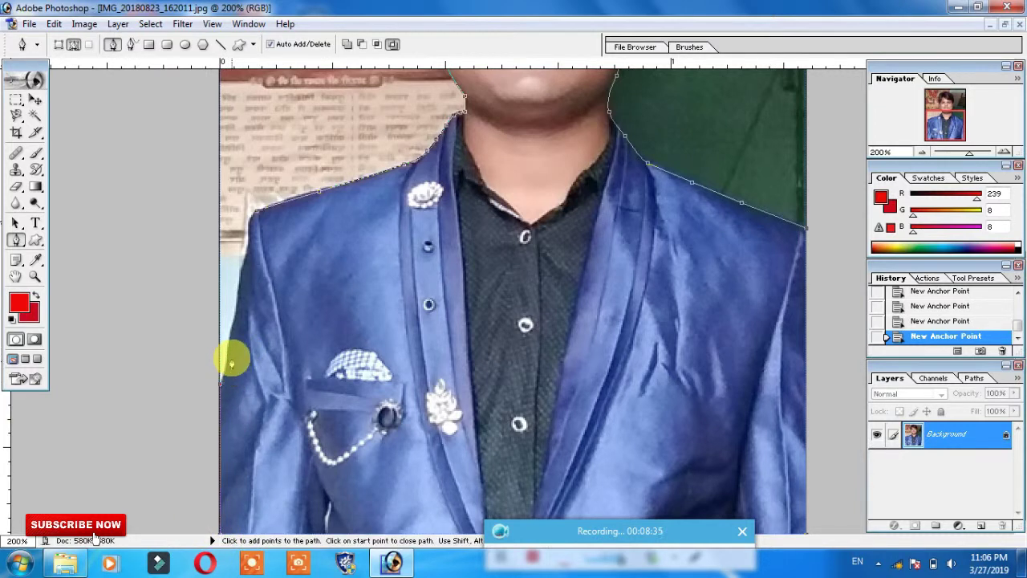
left_click(245, 285)
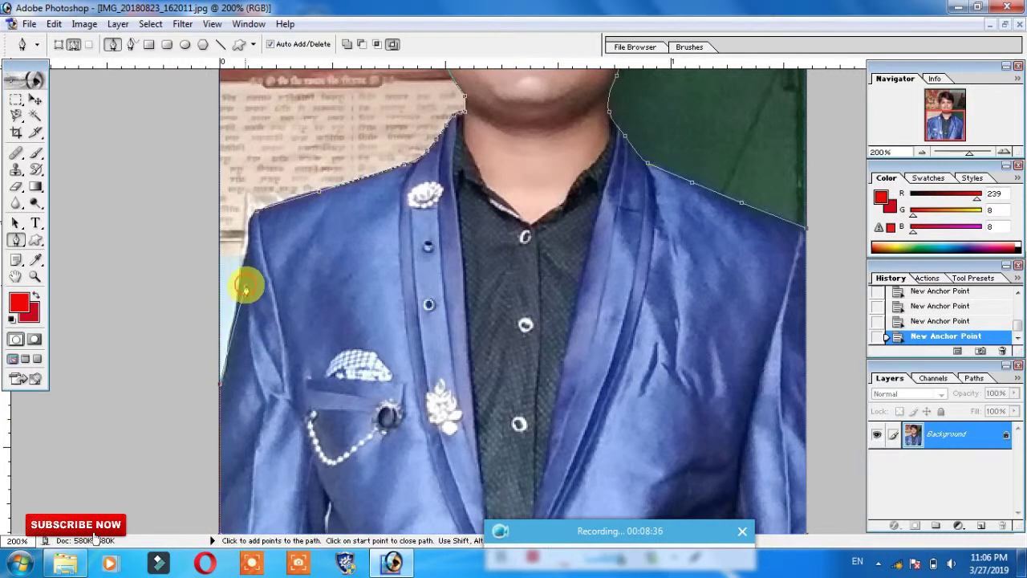
left_click(253, 223)
left_click(257, 212)
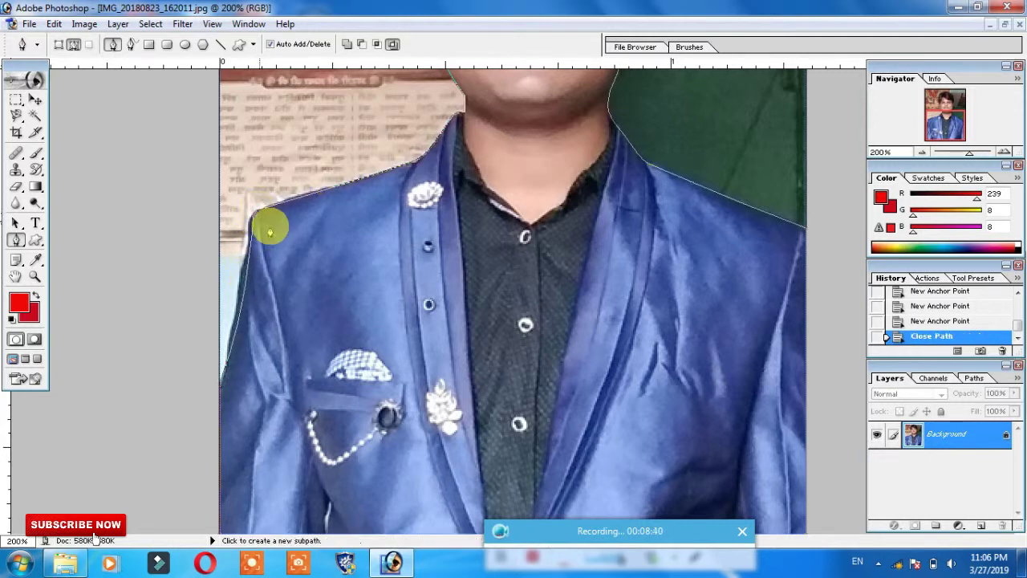
- Turn the closed path into a feathered selection with Make Selection
right_click(426, 204)
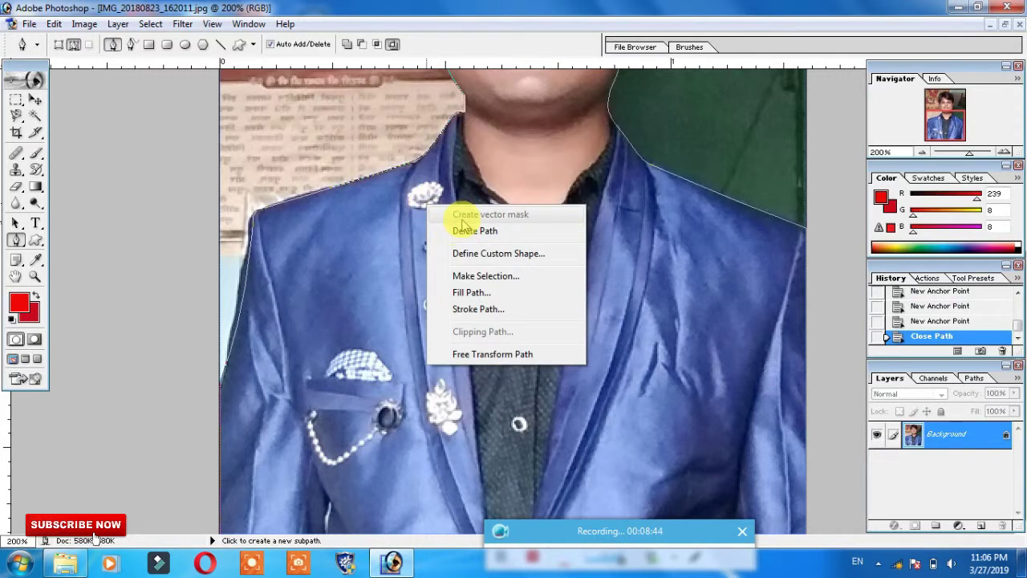
left_click(479, 277)
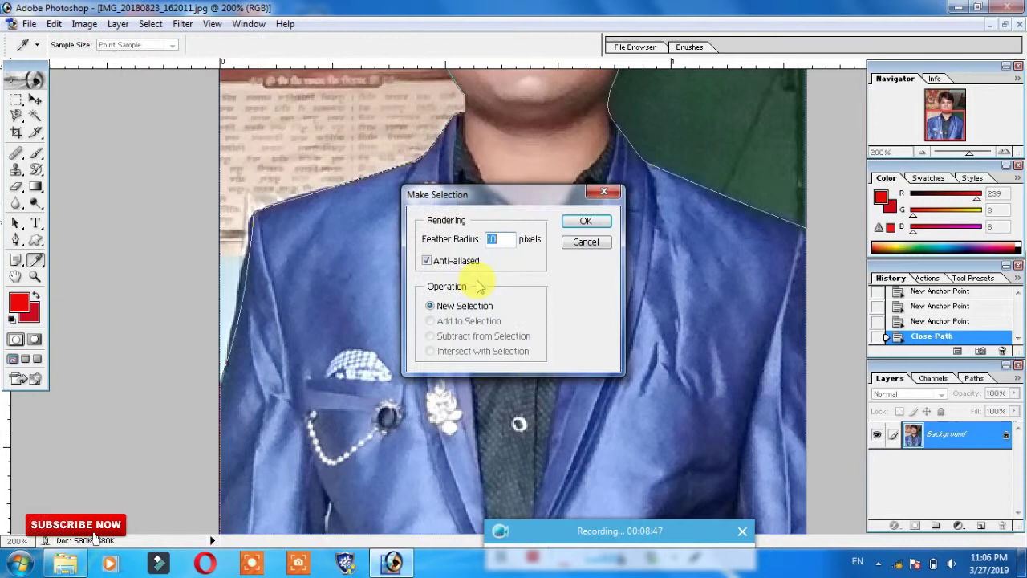
left_click(598, 227)
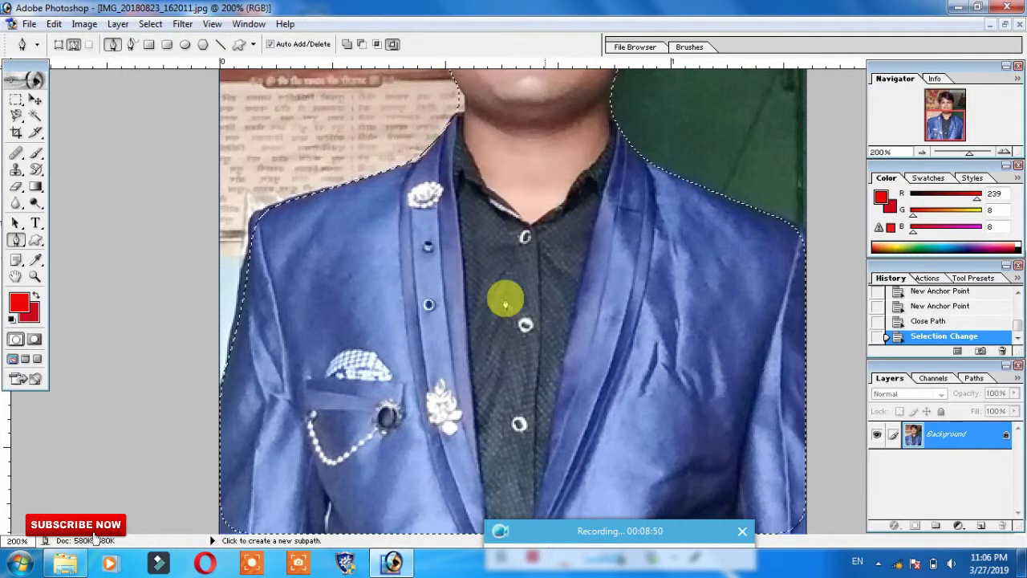
- Trace a small closed path at the jacket bottom and make it a 10-pixel feathered Subtract selection
left_click(325, 508)
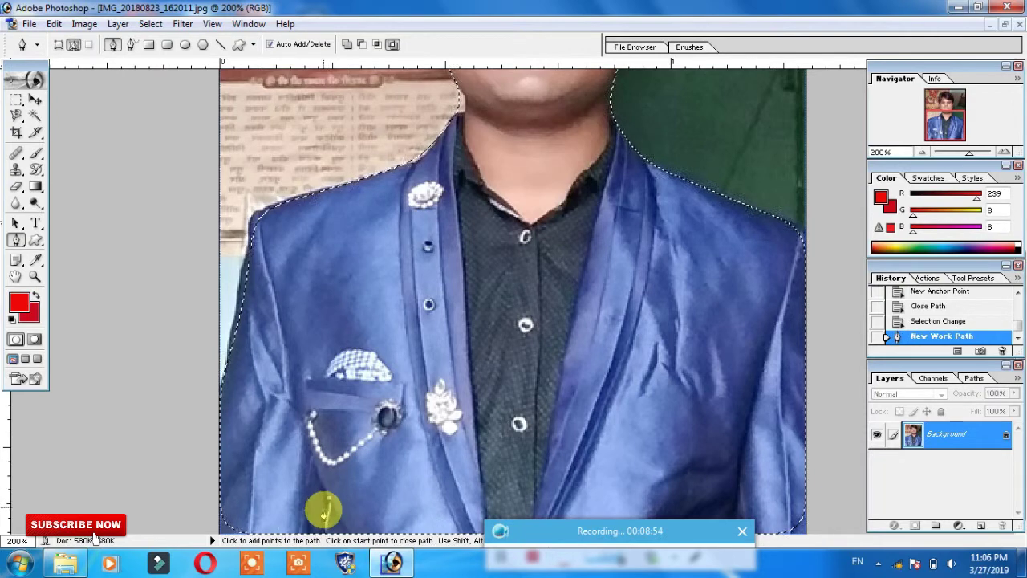
left_click(328, 501)
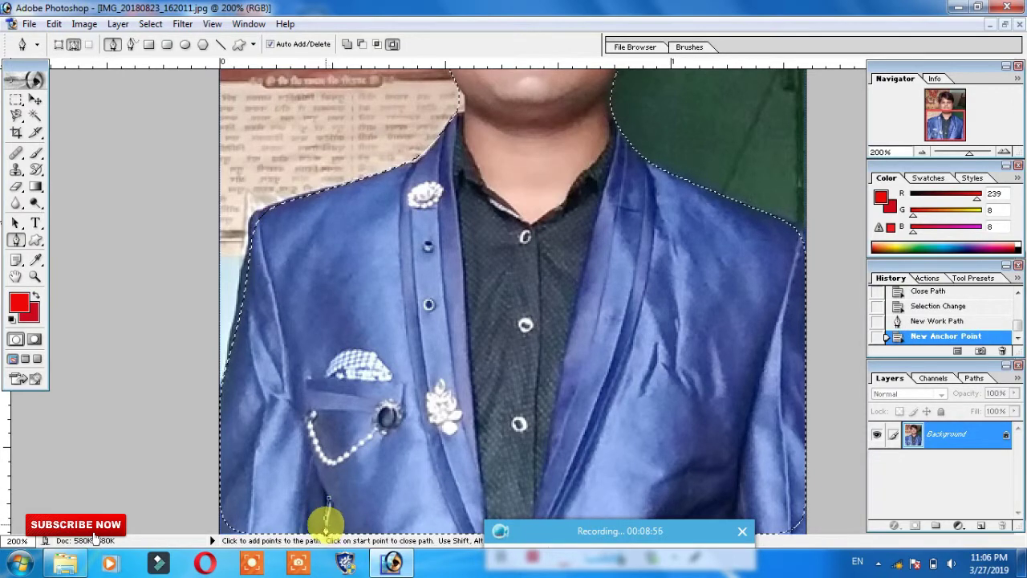
left_click(327, 522)
left_click(330, 522)
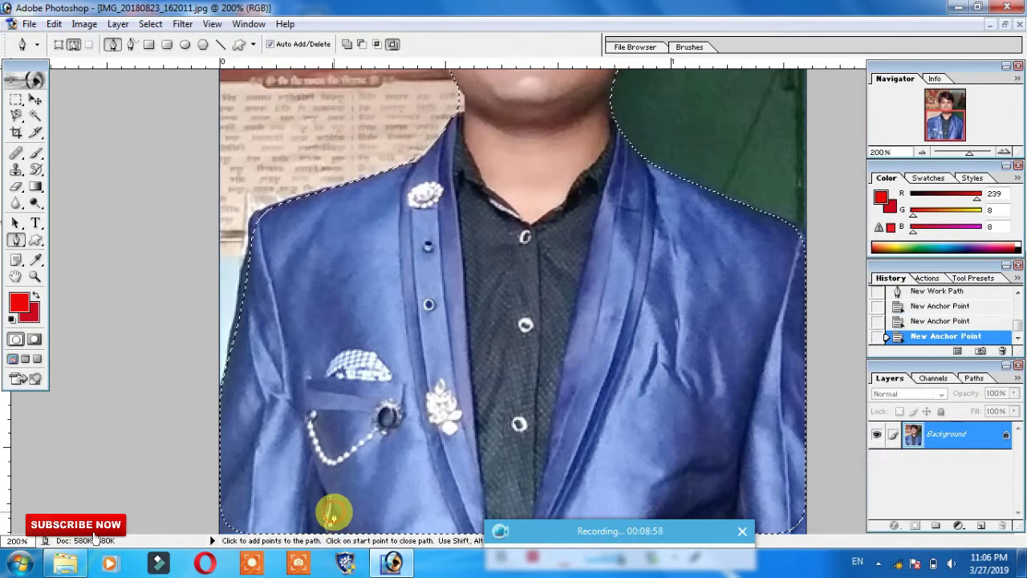
left_click(328, 507)
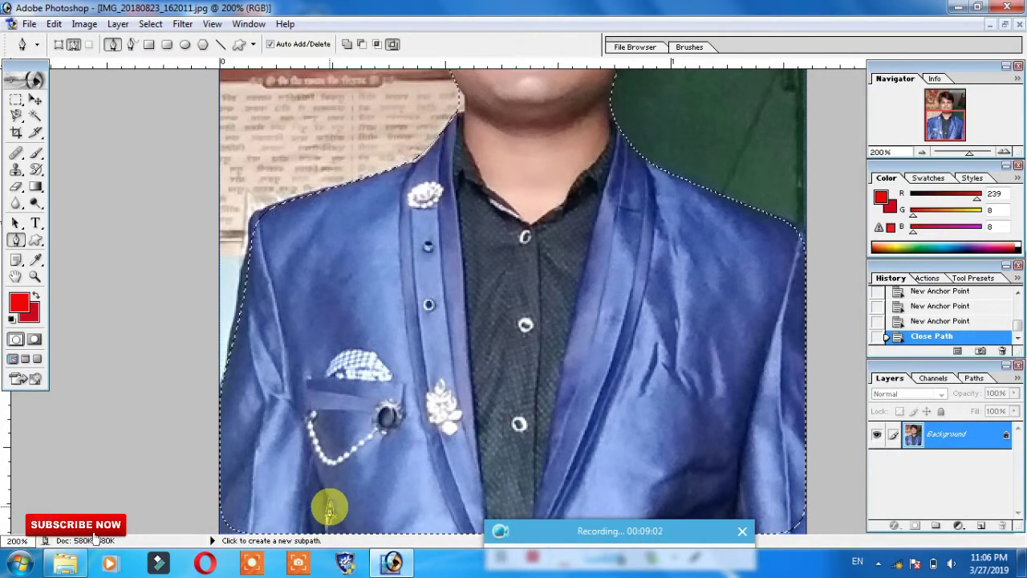
right_click(328, 507)
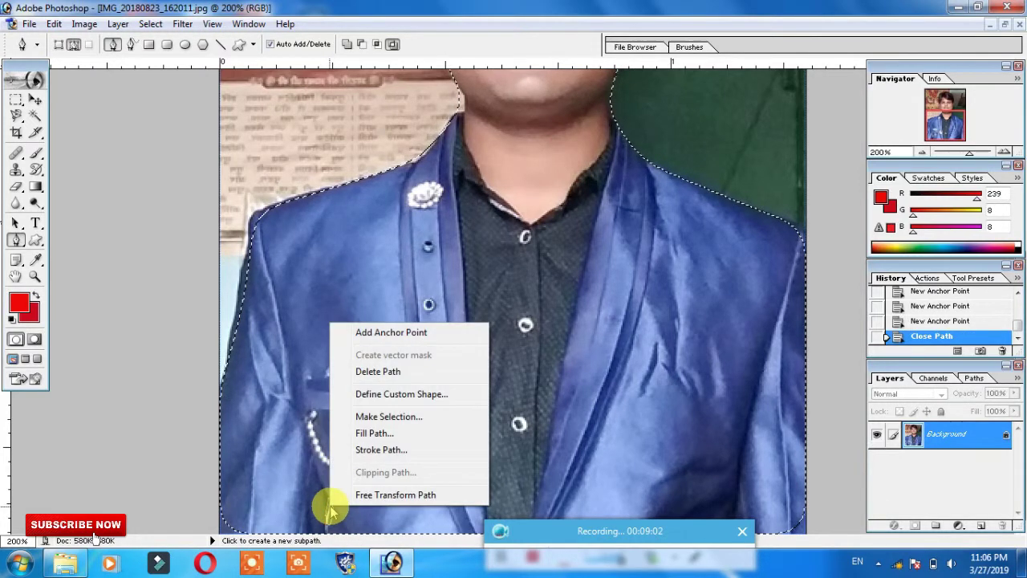
left_click(375, 417)
left_click(597, 224)
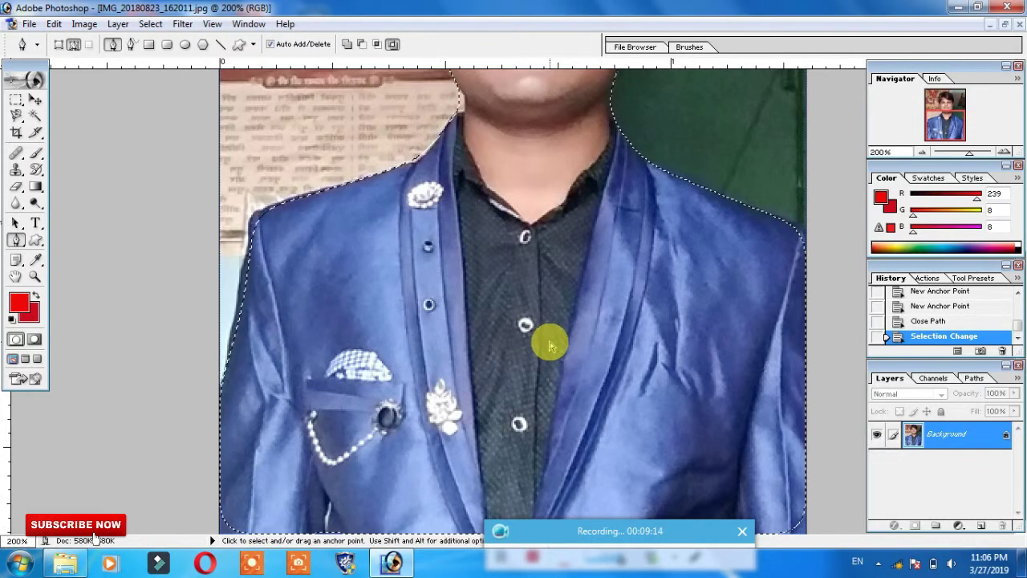
key("ctrl+minus")
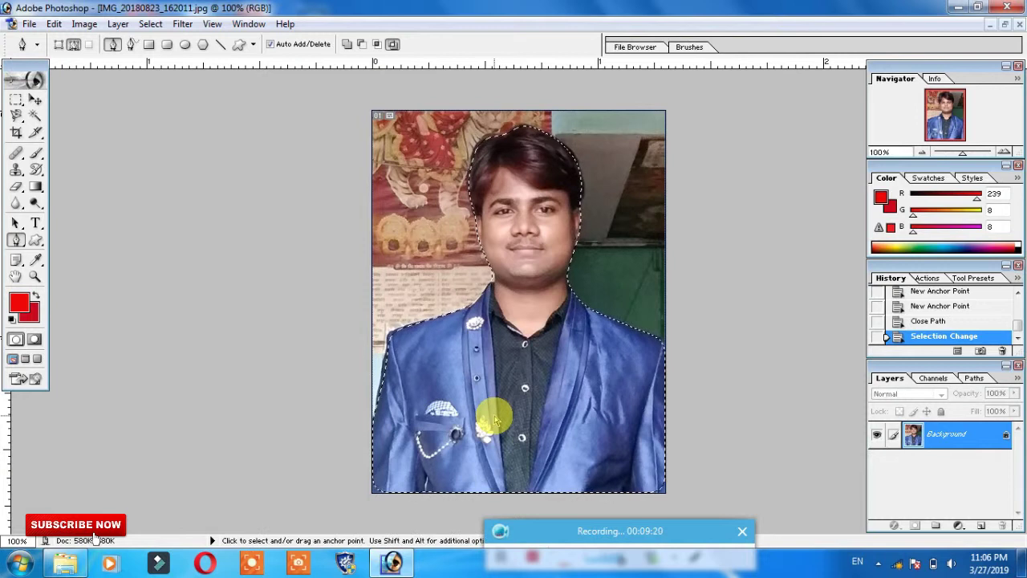
- Copy the selected person onto a new Layer 1 and hide the Background layer
key("ctrl+j")
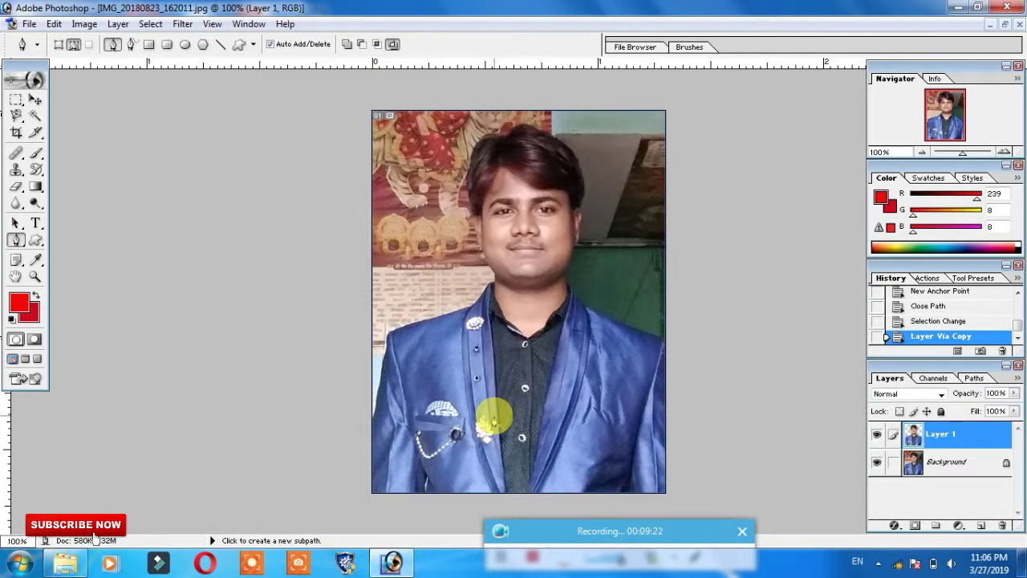
left_click(877, 464)
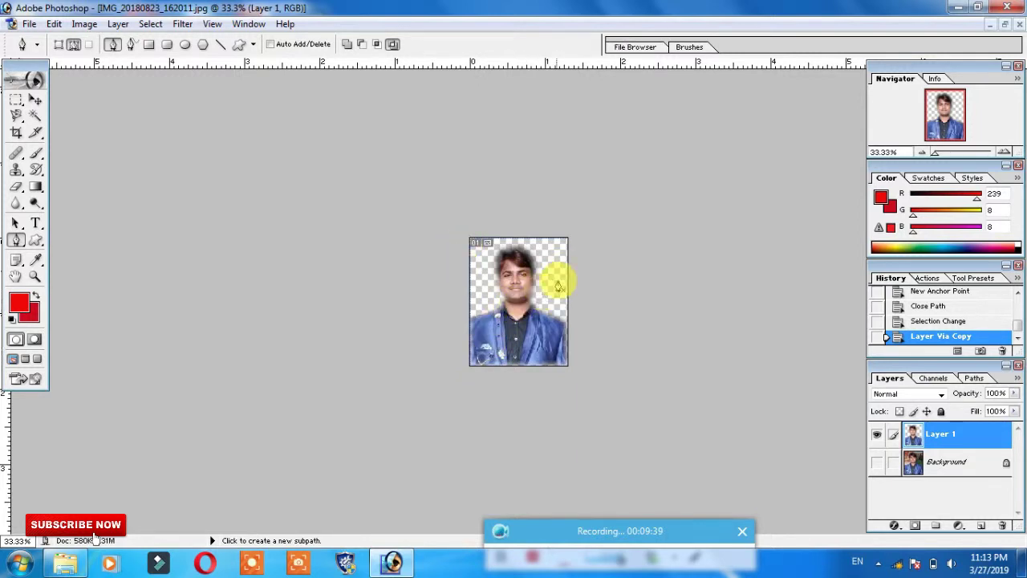
- Send the image to ImageReady and set the foreground colour to green
left_click(34, 379)
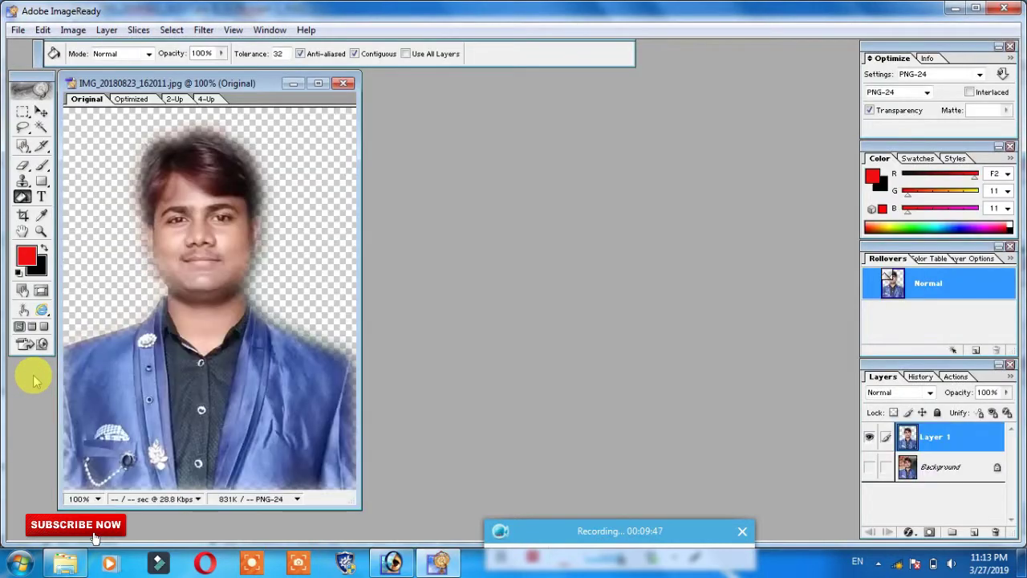
mouse_move(292, 87)
left_mouse_down()
mouse_move(337, 110)
mouse_move(451, 97)
left_mouse_up()
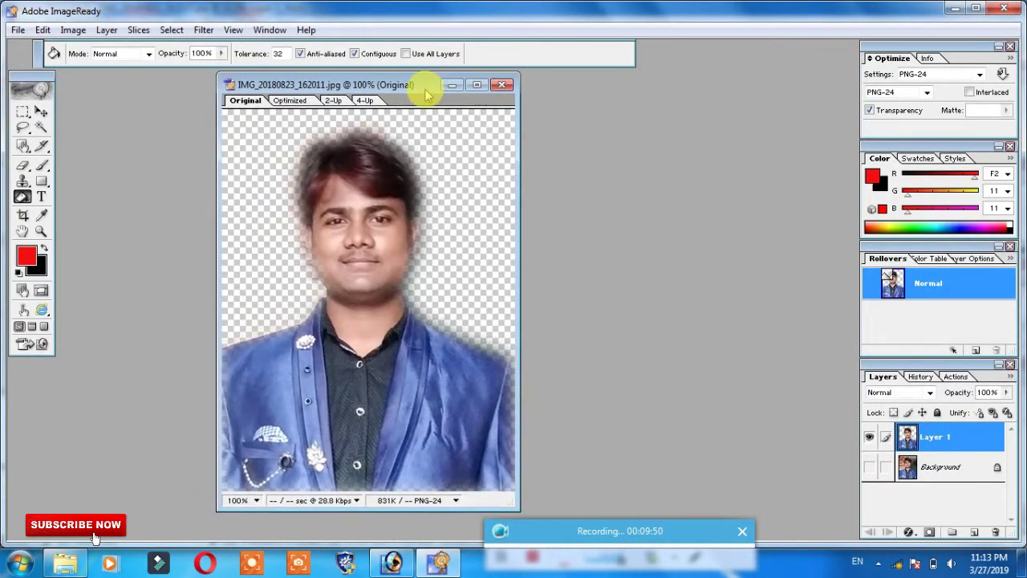
left_click(26, 255)
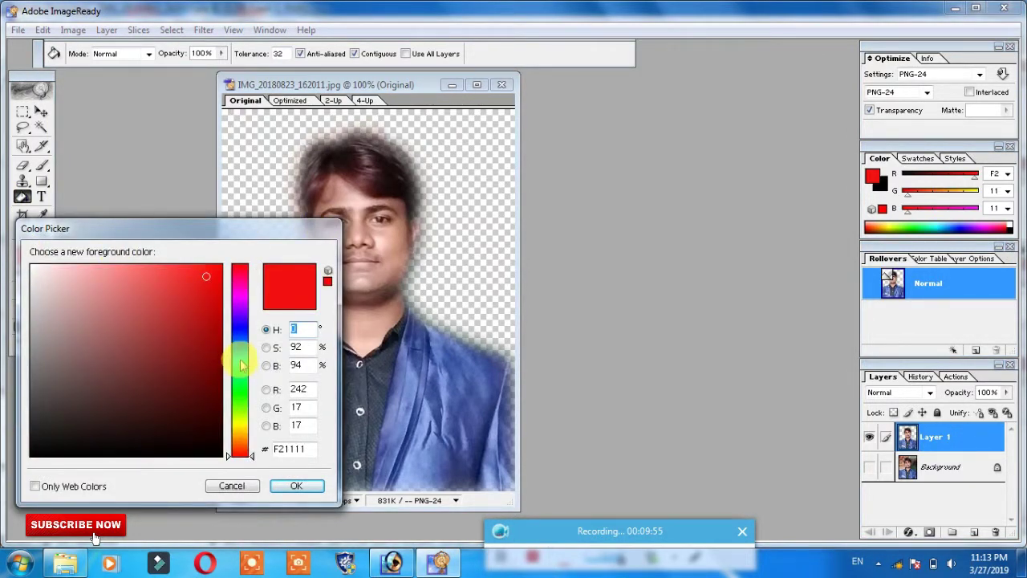
left_click(243, 390)
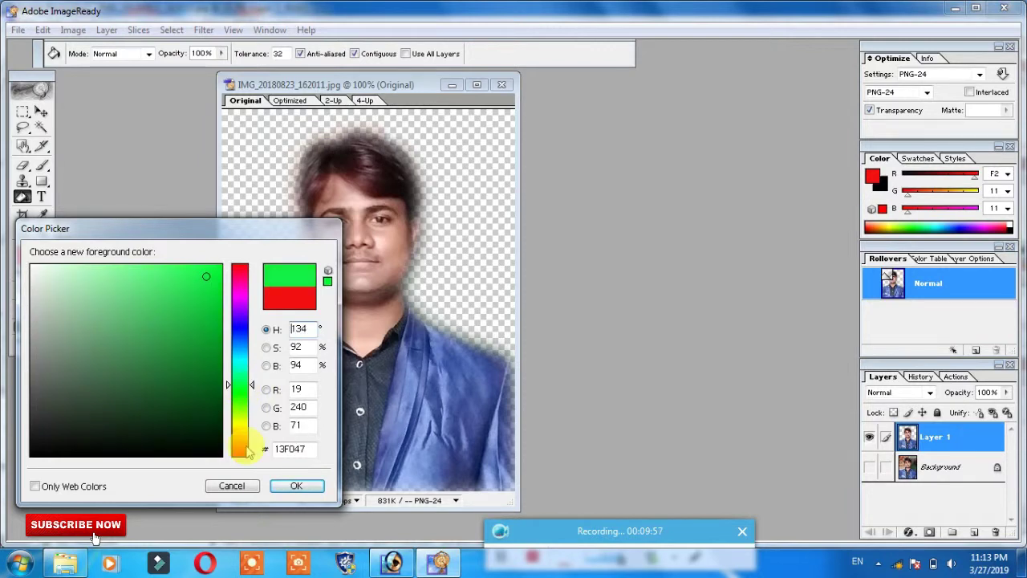
left_click(283, 485)
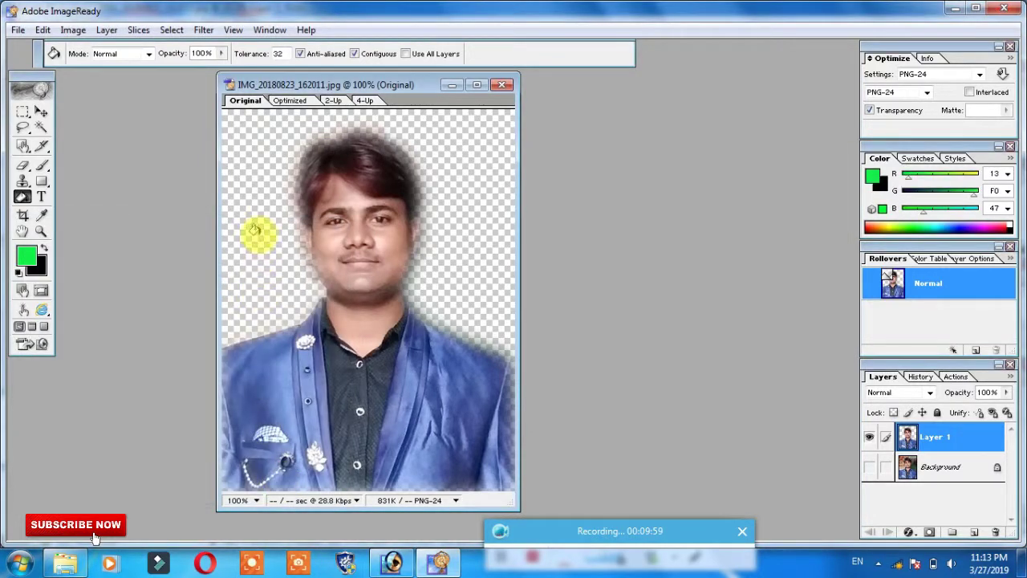
- Bucket-fill the transparent areas green around the head, hair and both shoulders
left_click(251, 218)
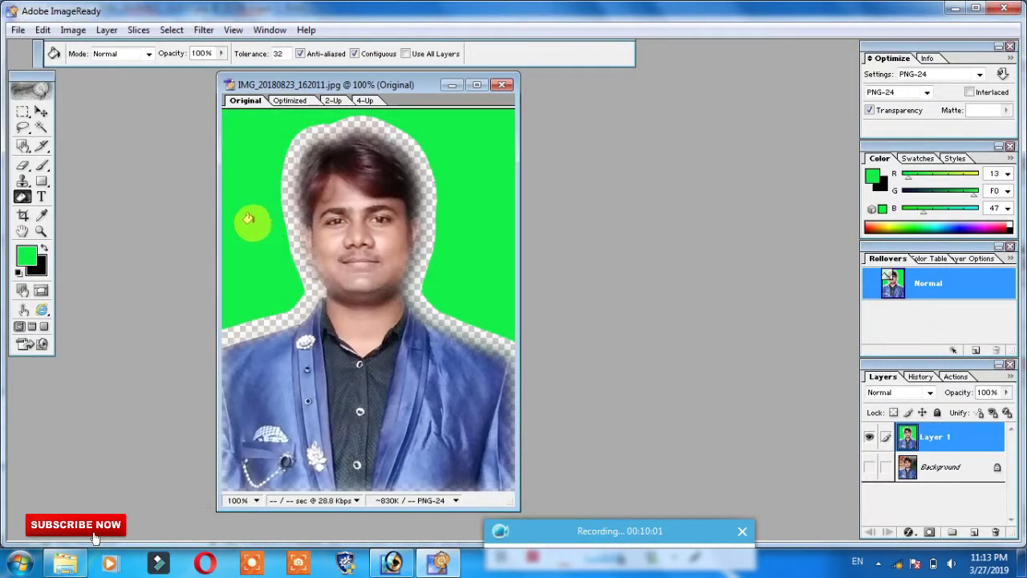
left_click(239, 327)
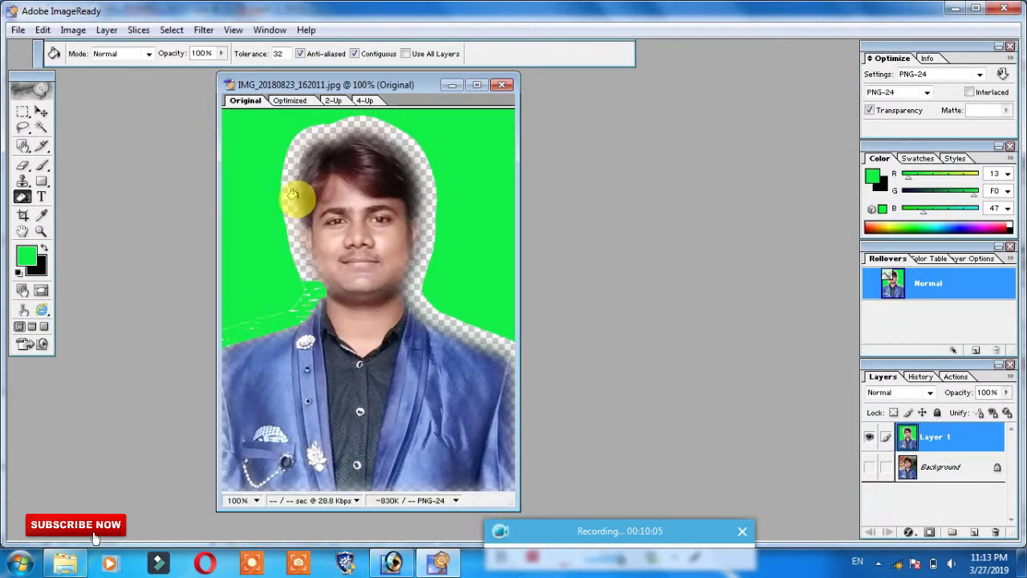
left_click(437, 327)
left_click(429, 235)
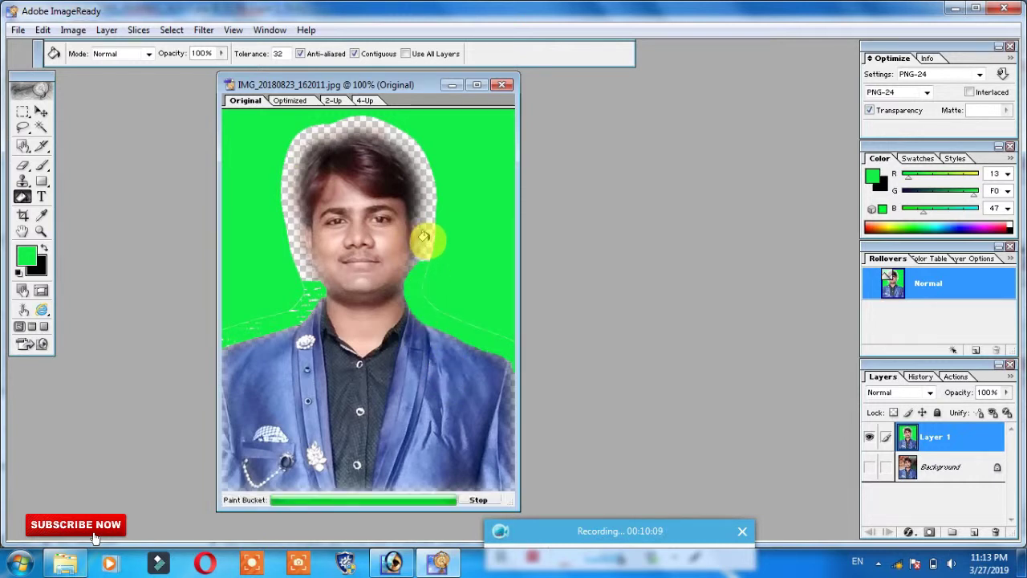
left_click(404, 146)
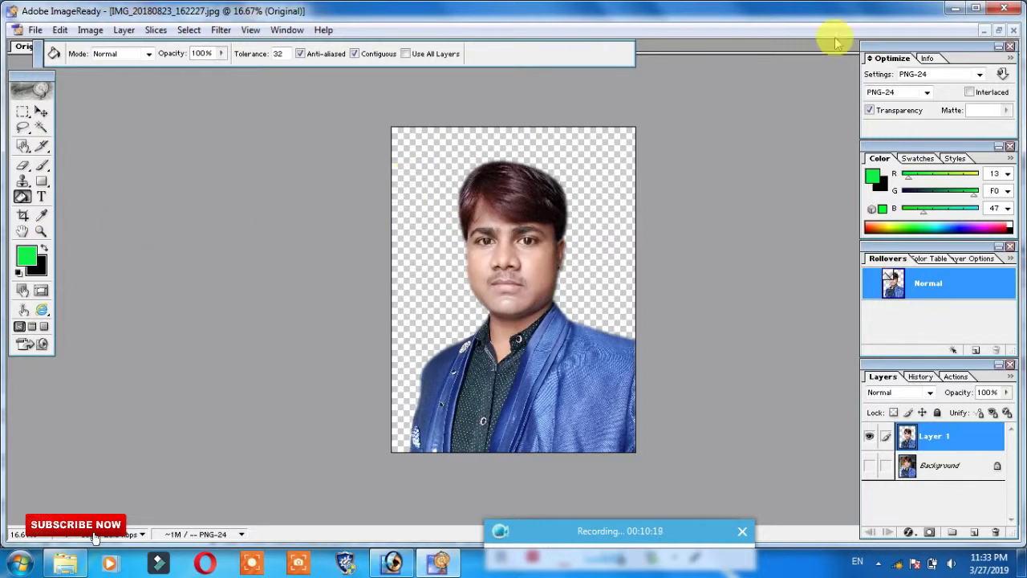
- Open the foreground Color Picker, still showing green 13F047
left_click(27, 258)
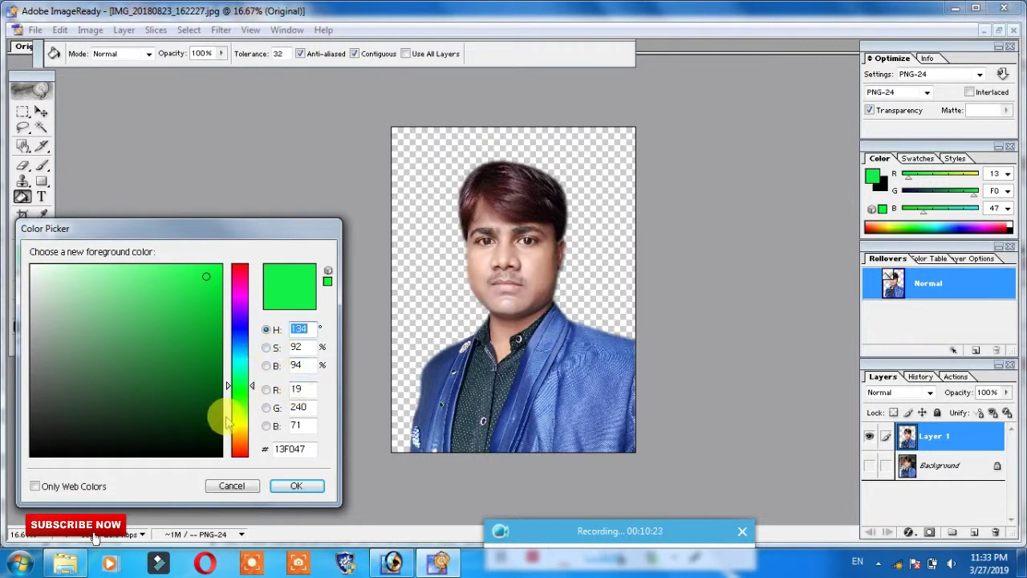
- Pick red EB2113 as the foreground colour and bucket-fill the transparent background red
left_click_drag(236, 440, 271, 365)
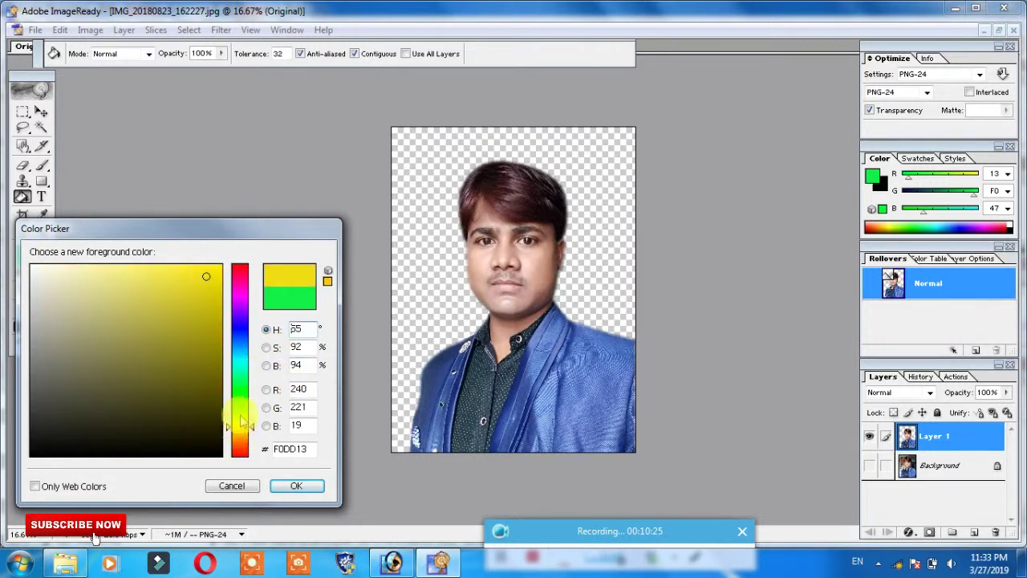
left_click(267, 347)
left_click(267, 389)
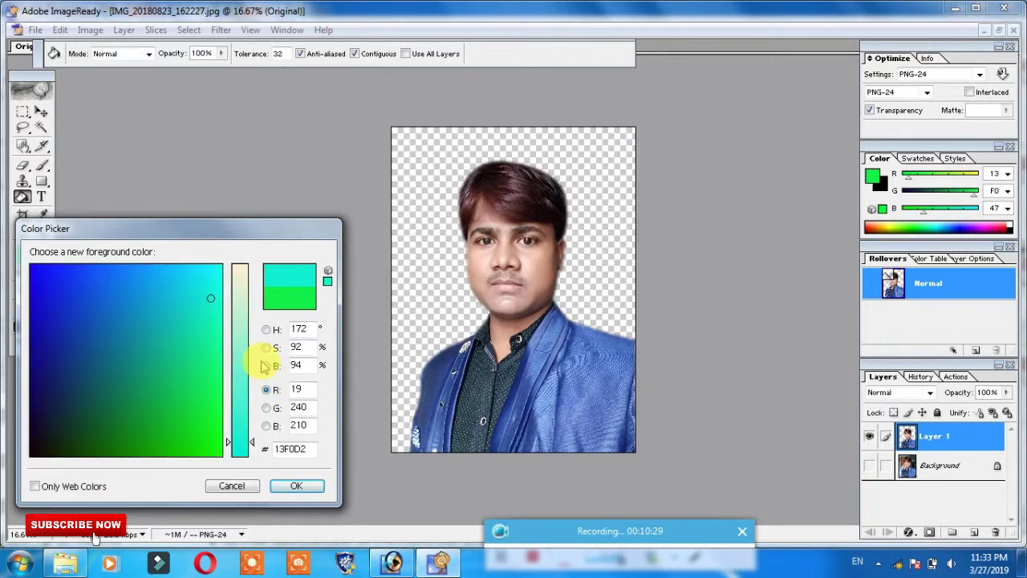
left_click(266, 347)
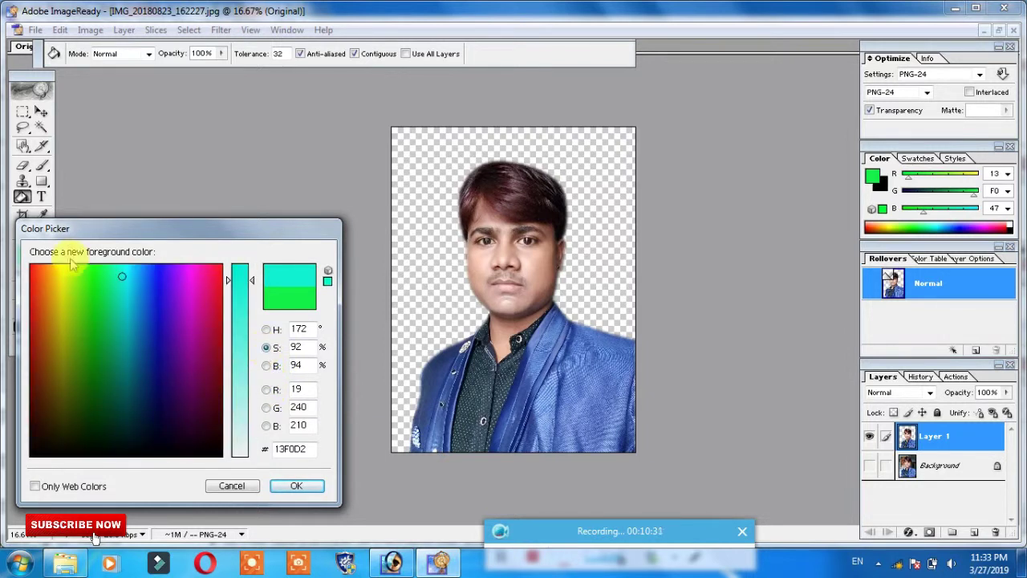
left_click(89, 279)
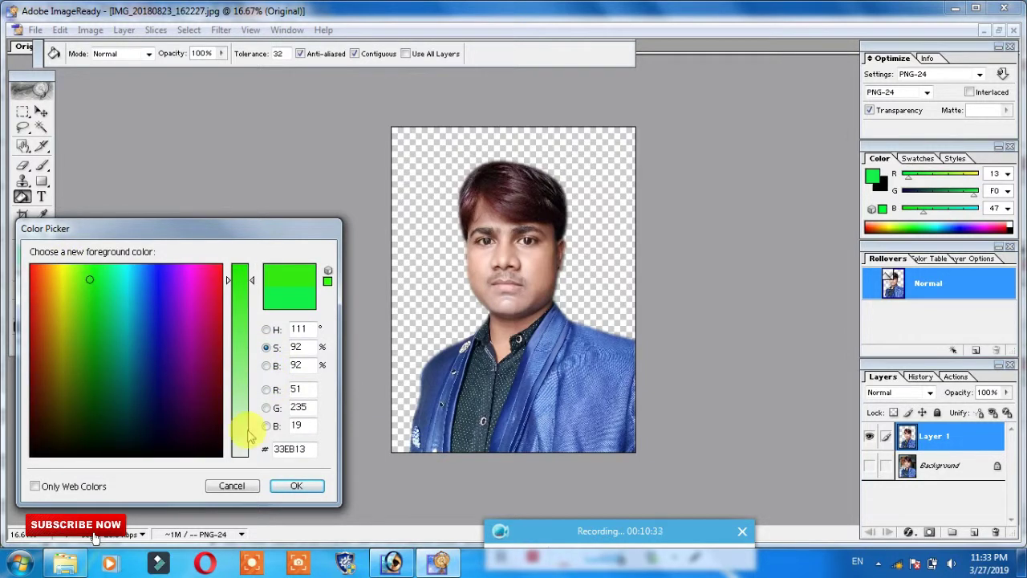
left_click(265, 330)
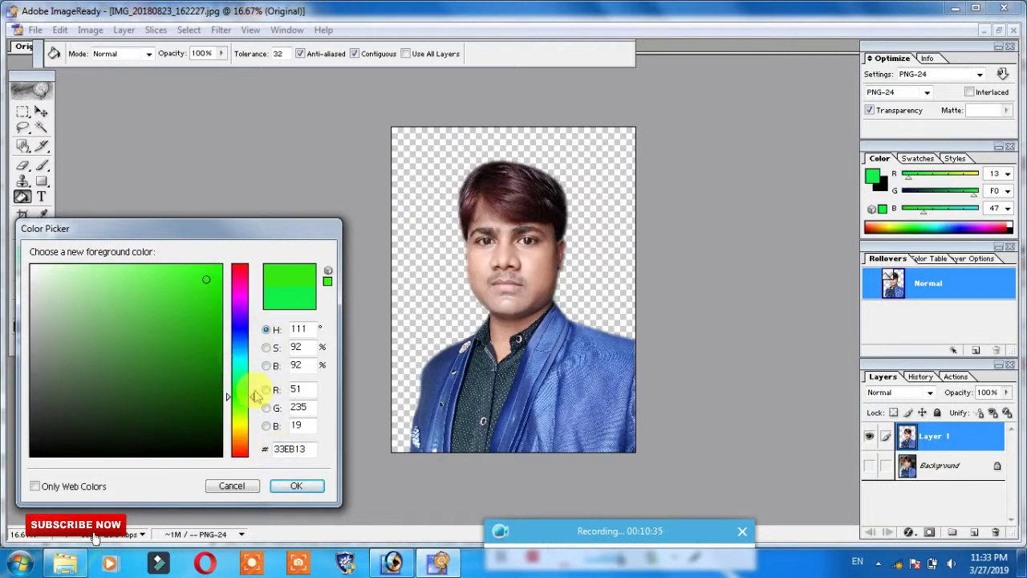
left_click(265, 347)
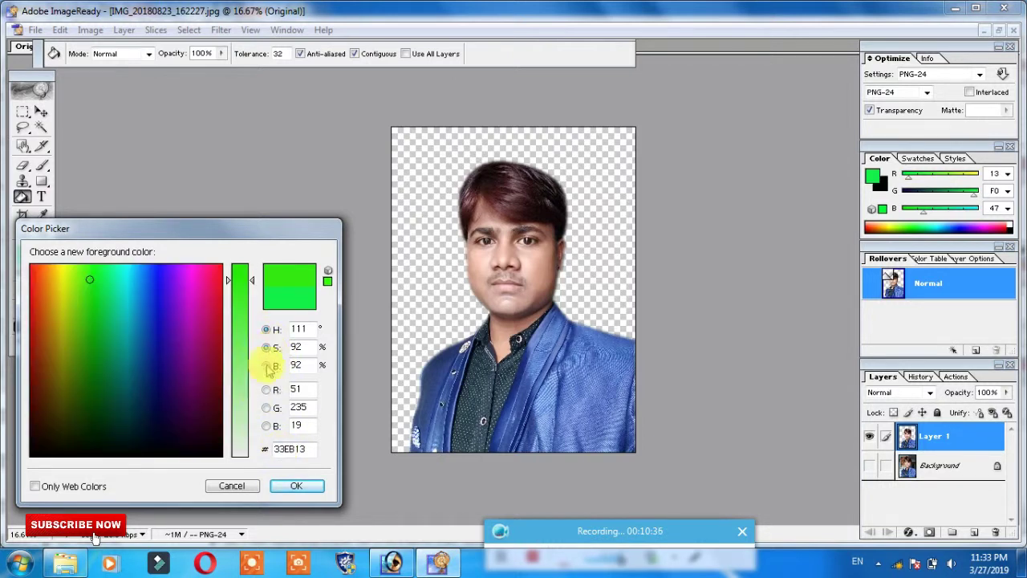
left_click(32, 279)
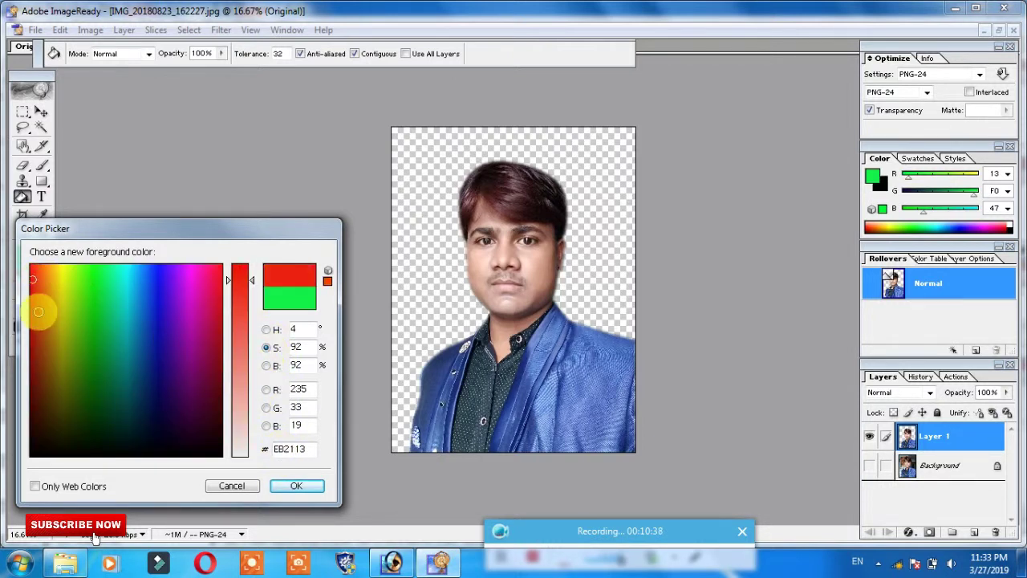
left_click(283, 484)
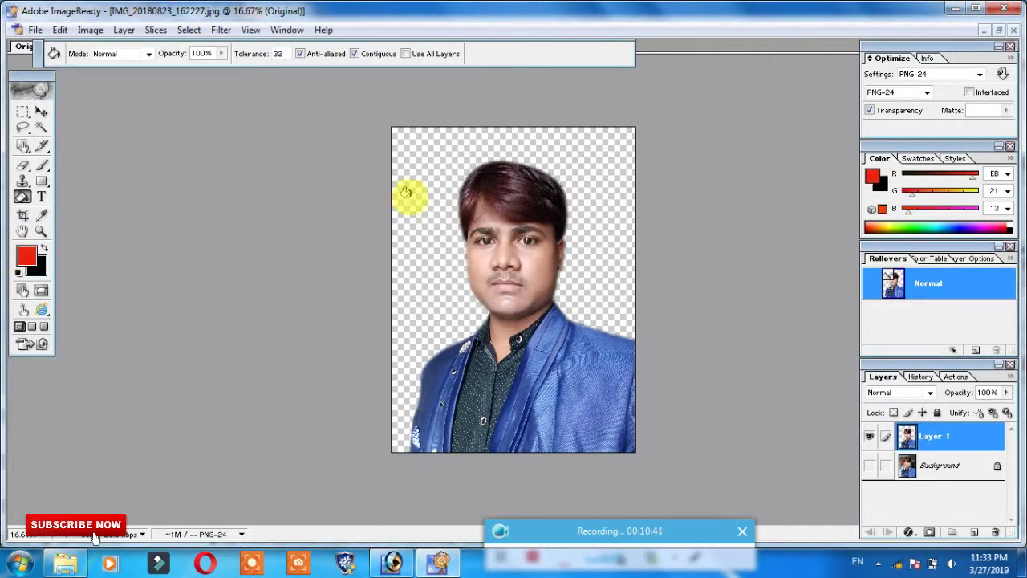
left_click(404, 181)
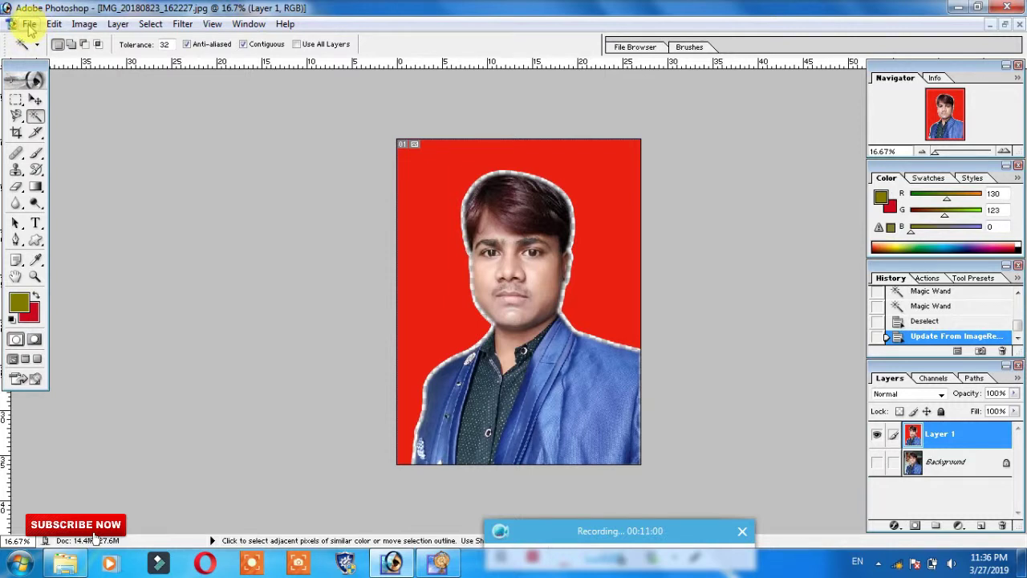
left_click(29, 25)
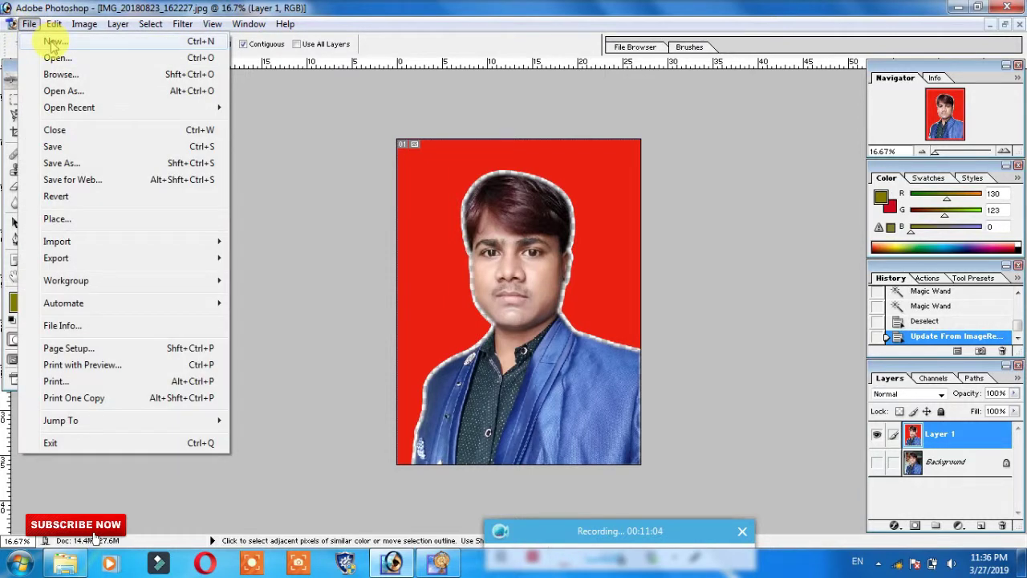
left_click(53, 45)
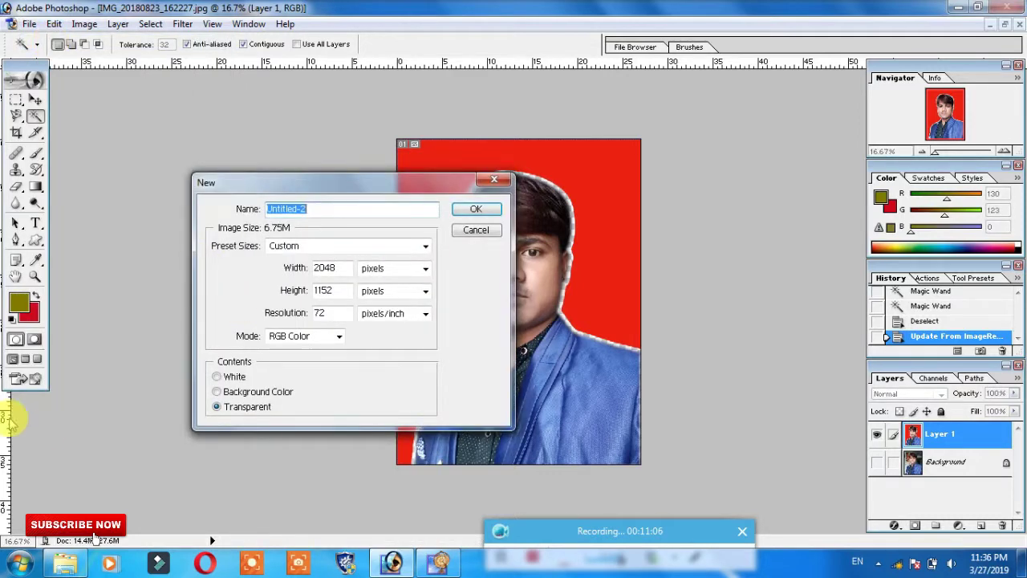
left_click(335, 337)
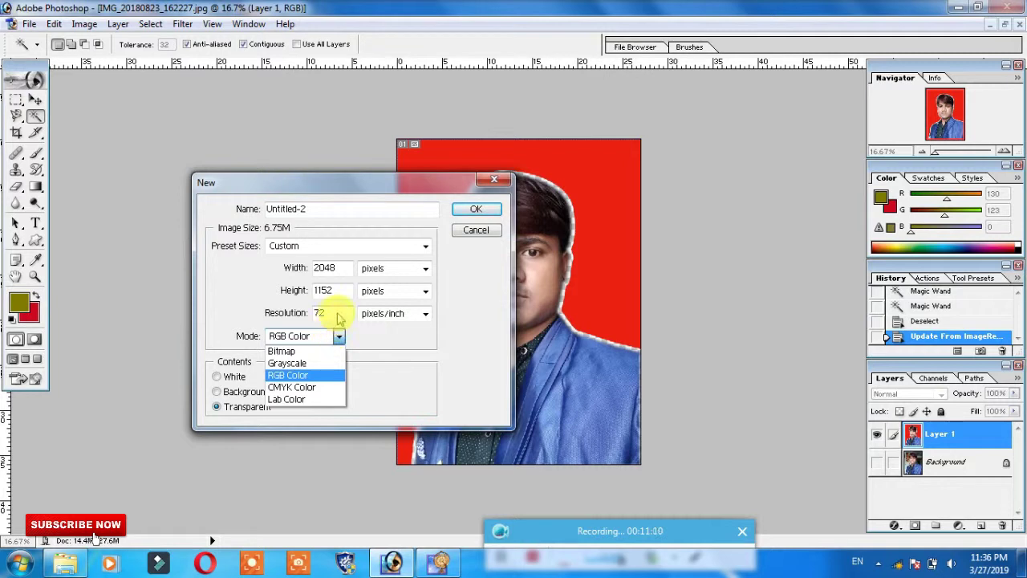
left_click(335, 312)
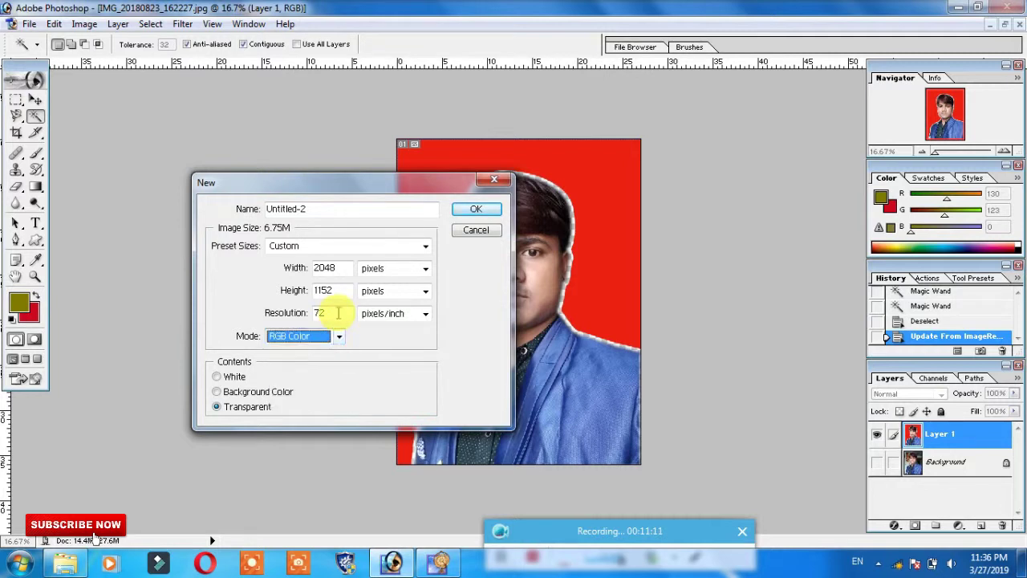
left_click(423, 316)
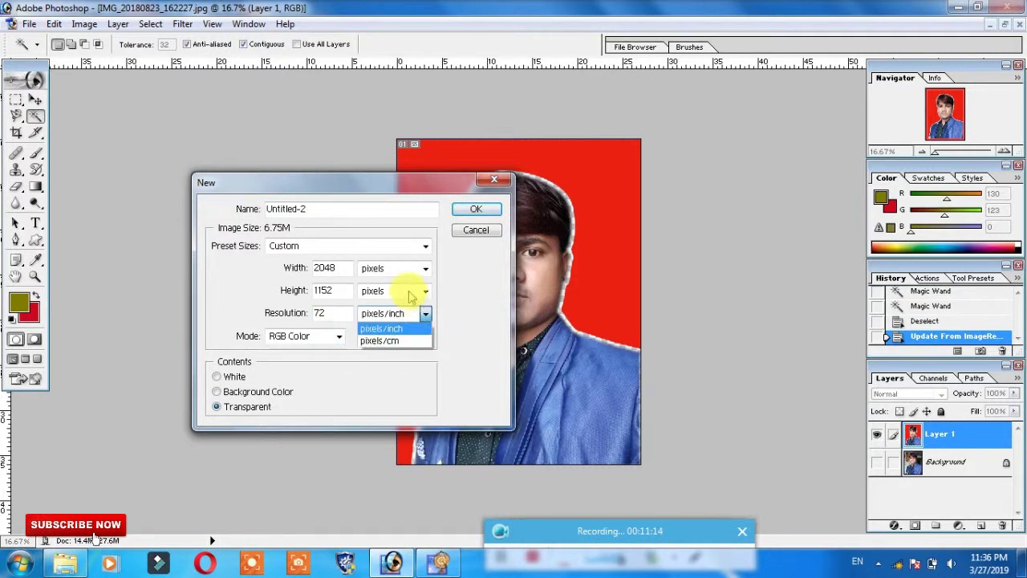
left_click(330, 242)
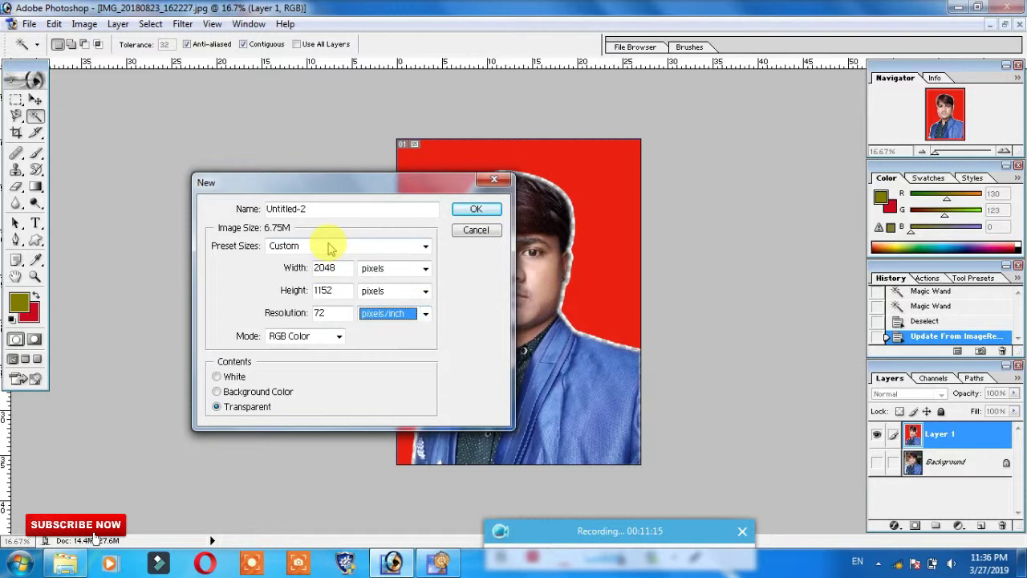
left_click(395, 249)
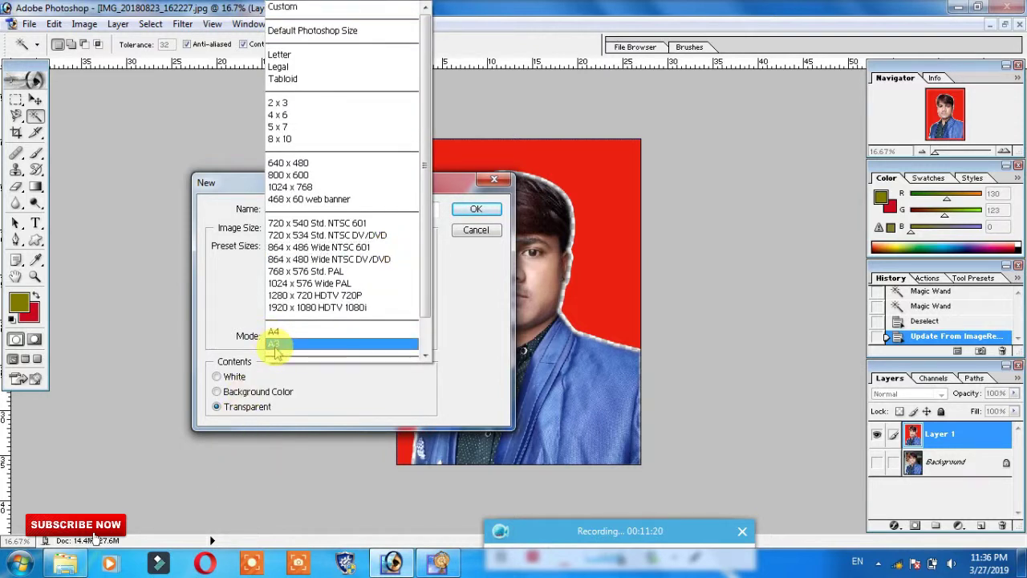
left_click(223, 305)
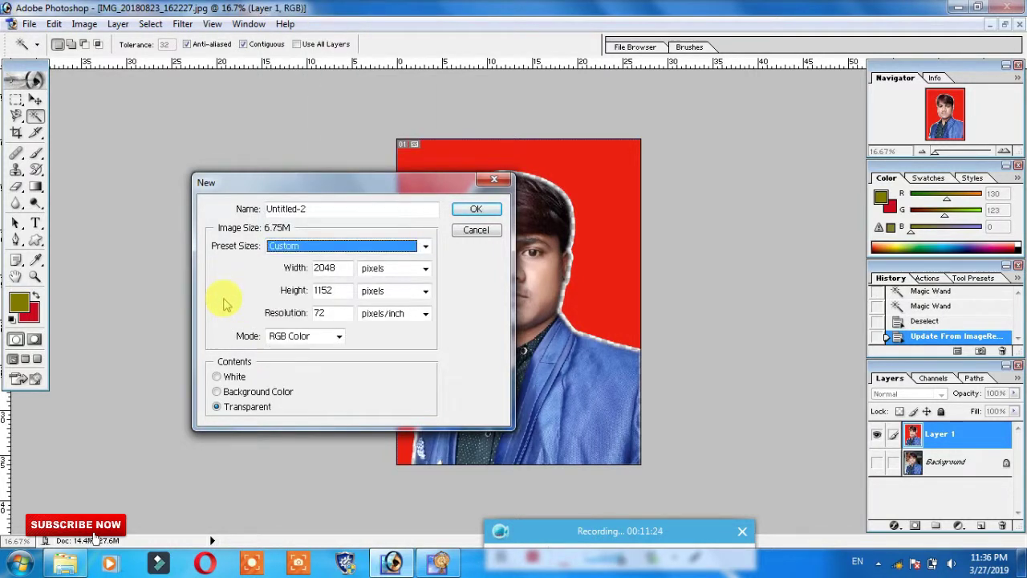
left_click(335, 246)
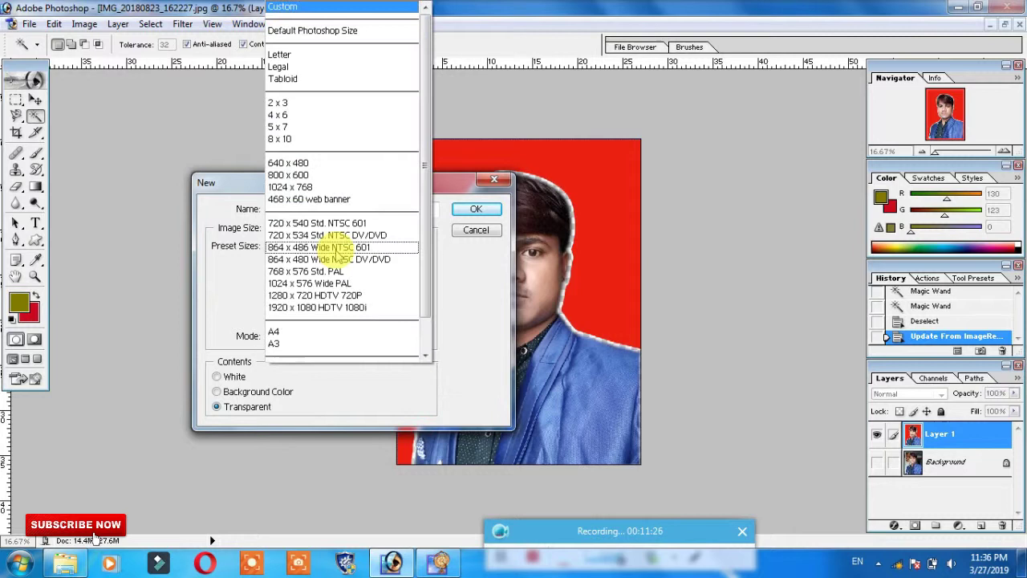
left_click(211, 299)
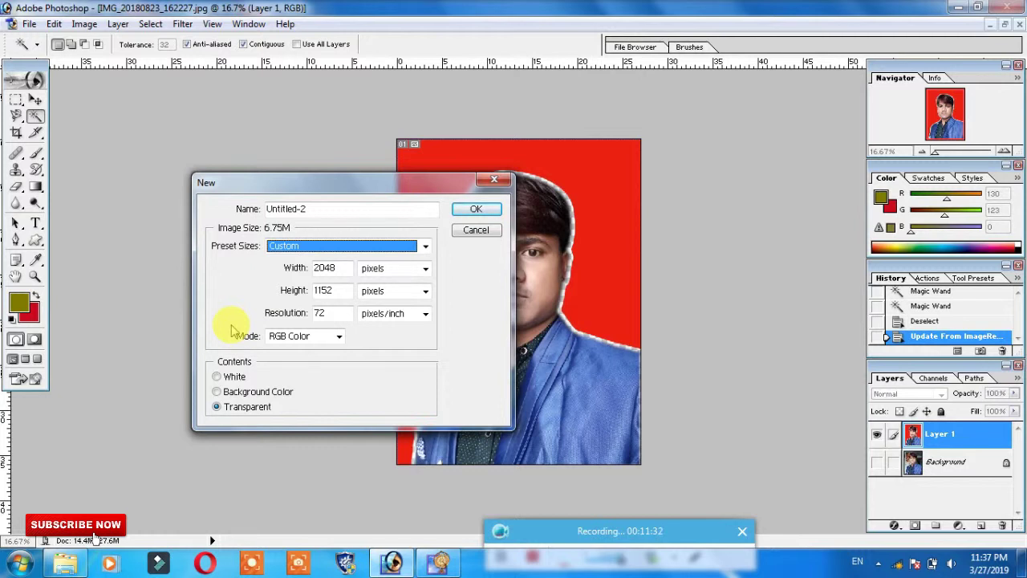
key("4")
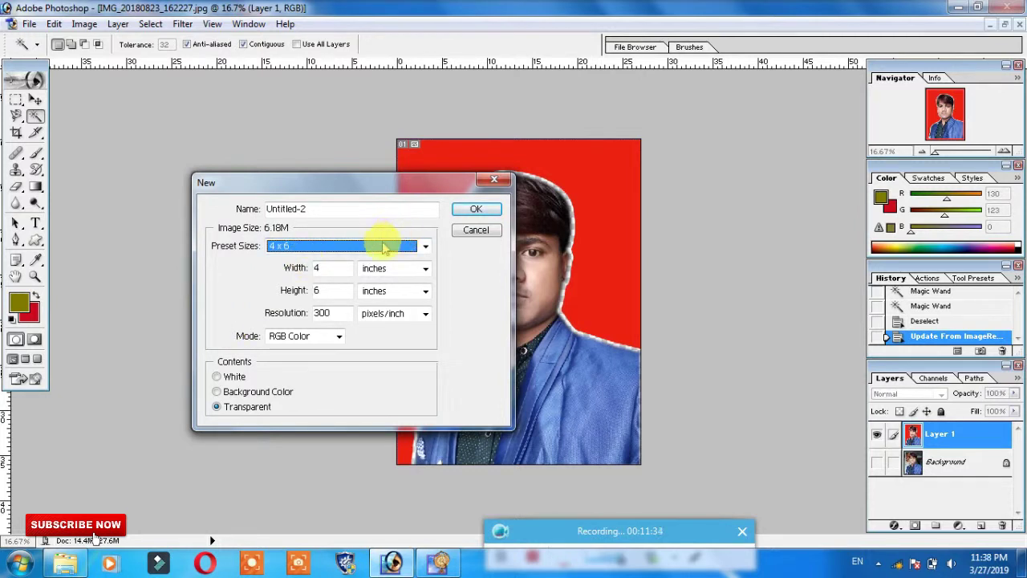
left_click(384, 246)
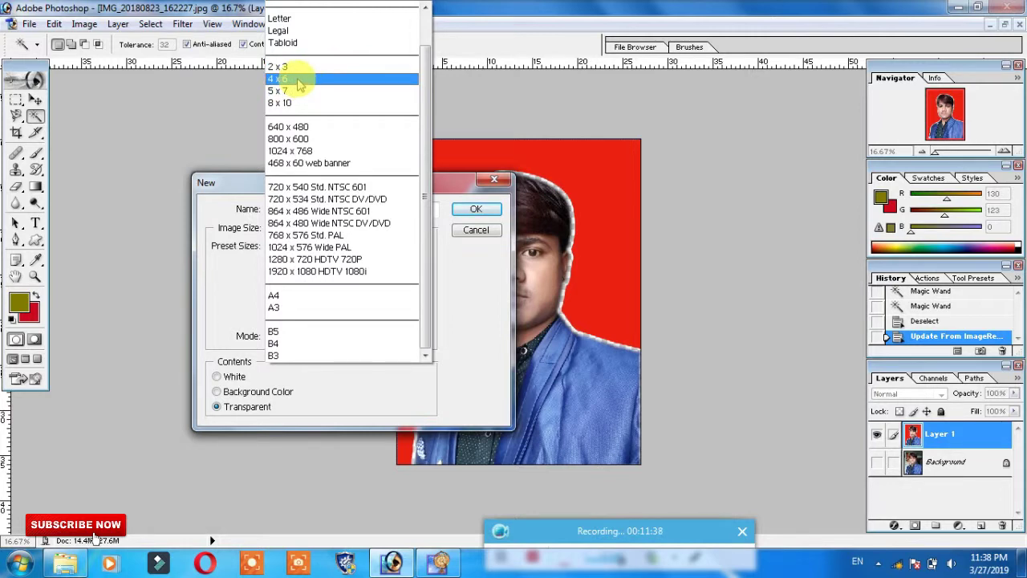
left_click(299, 79)
left_click(469, 210)
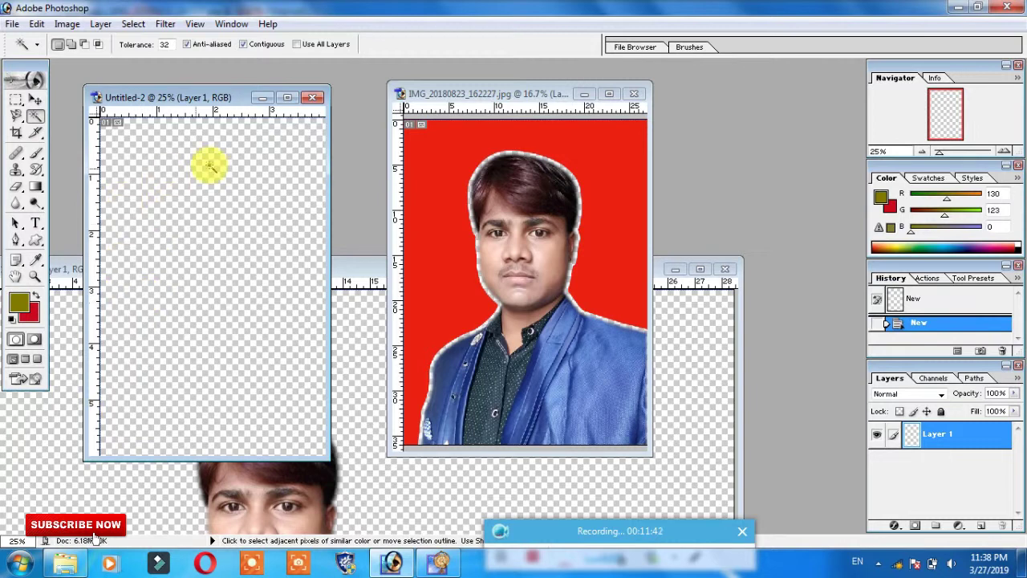
left_click(312, 97)
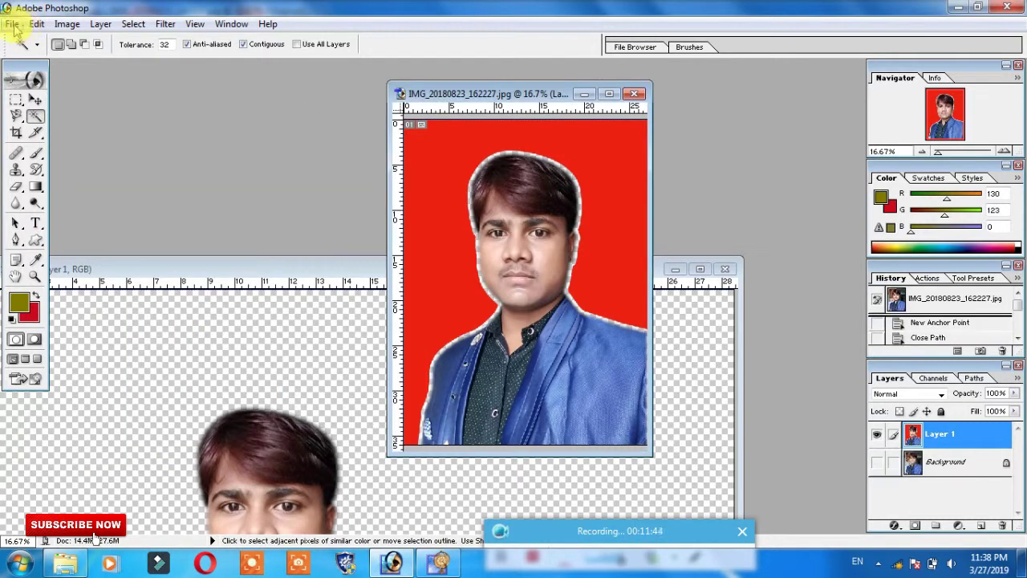
- Create a new white 4 x 6 inch, 300 pixels/inch document, Untitled-2
left_click(13, 24)
left_click(52, 42)
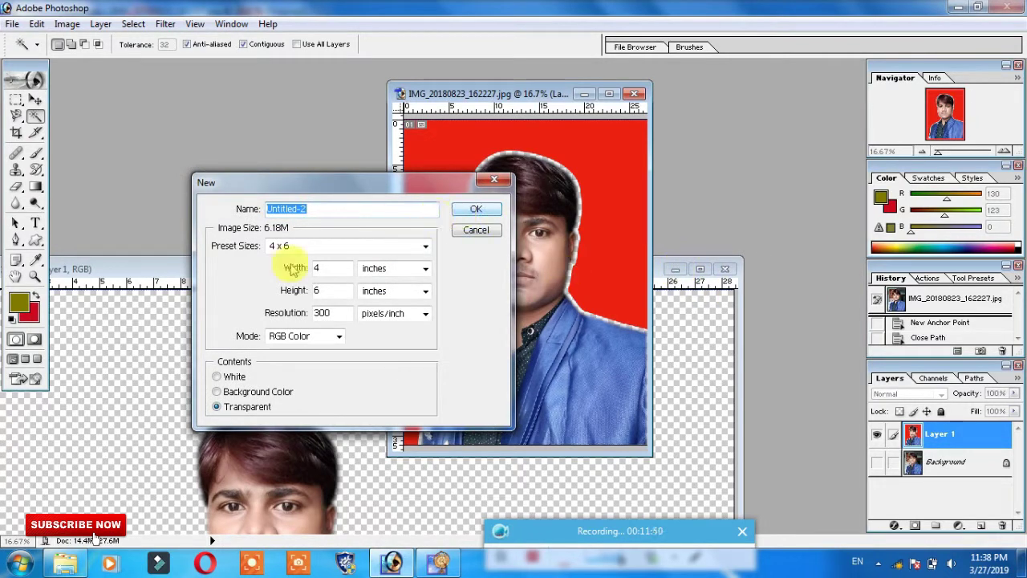
left_click(494, 179)
left_click(675, 268)
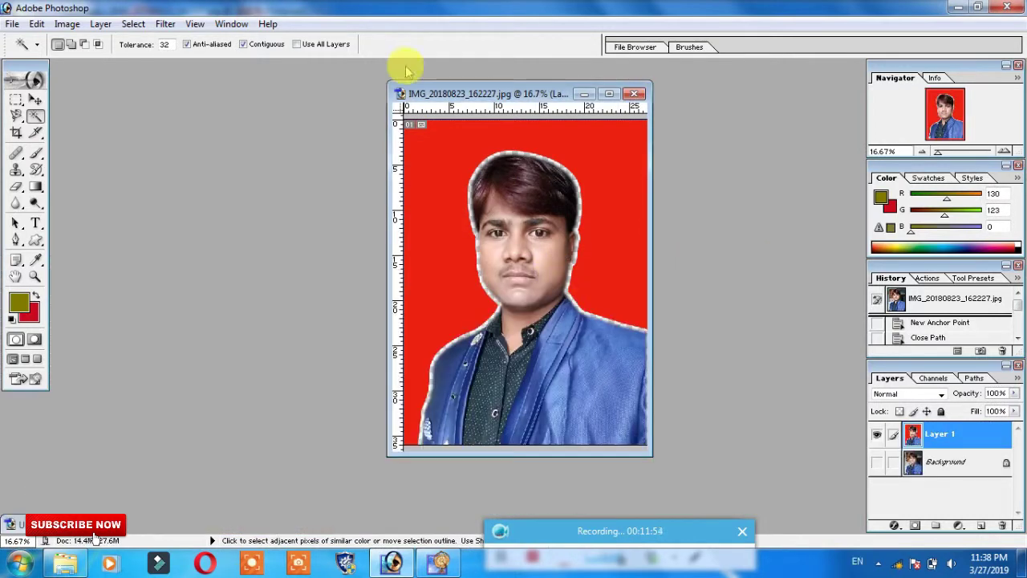
left_click(11, 26)
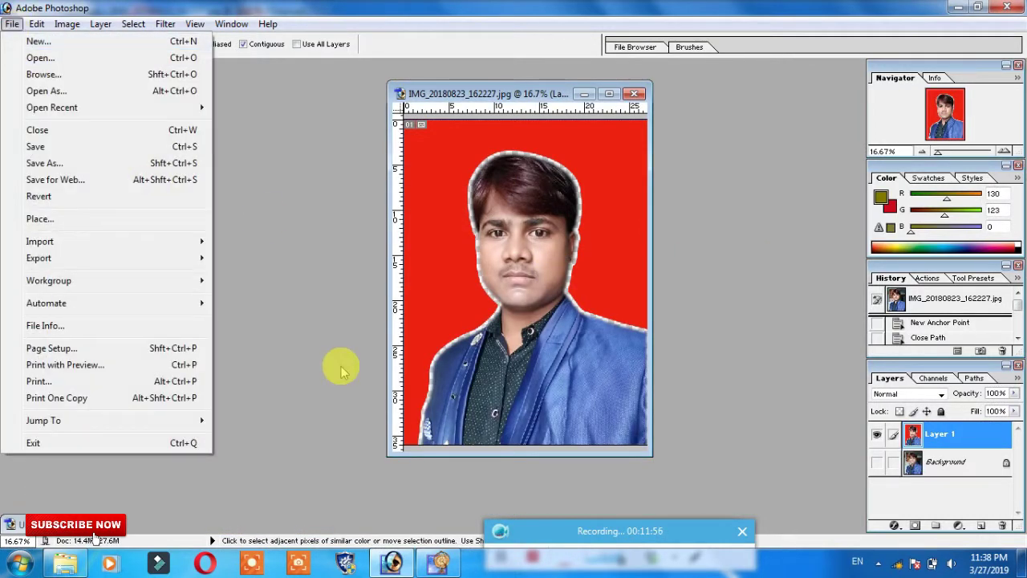
key("Return")
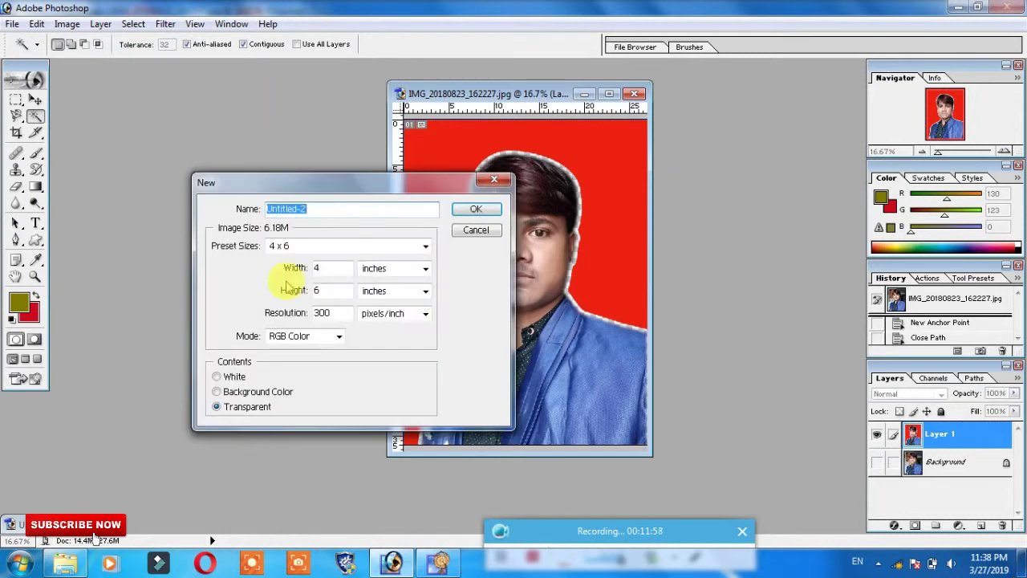
left_click(225, 377)
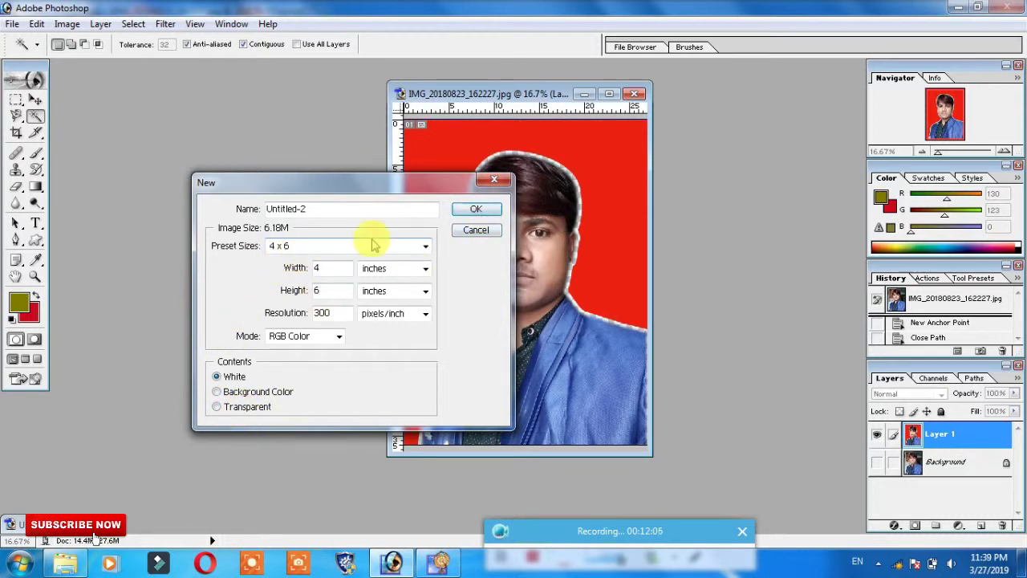
left_click(458, 208)
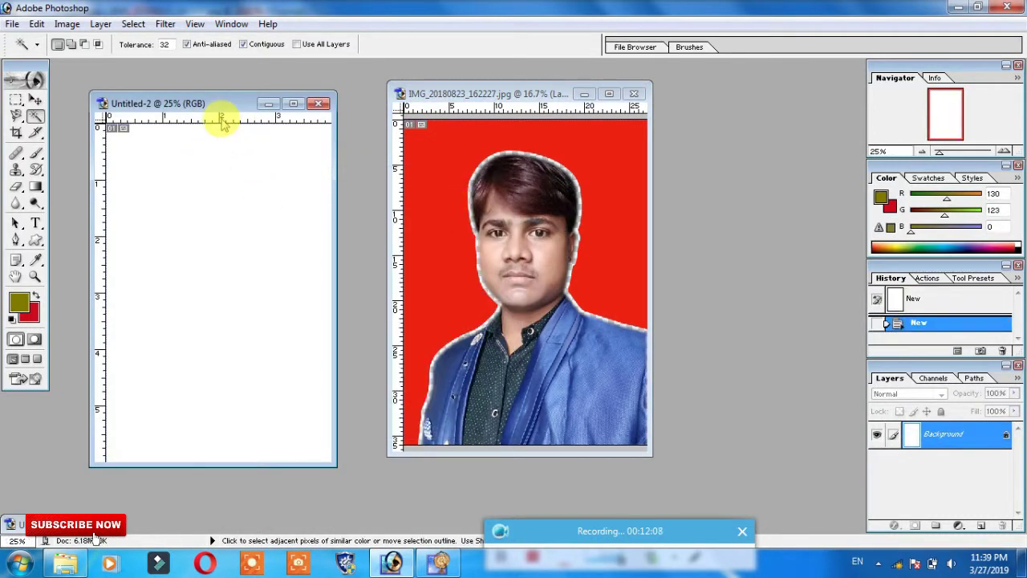
- Arrange the photo and blank Untitled-2 windows side by side with Untitled-2 in front
left_click_drag(236, 106, 542, 154)
right_click(508, 151)
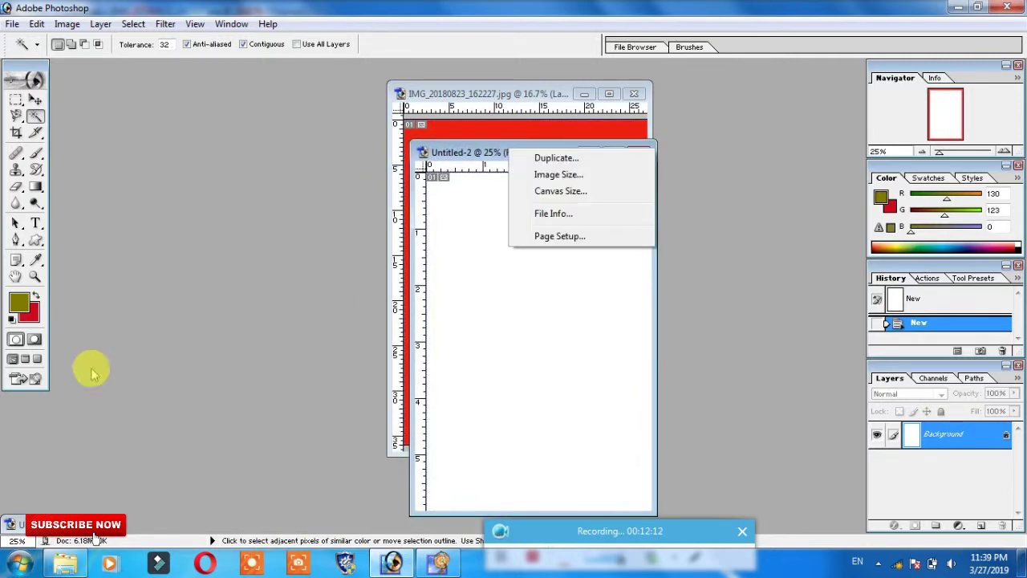
left_click(436, 120)
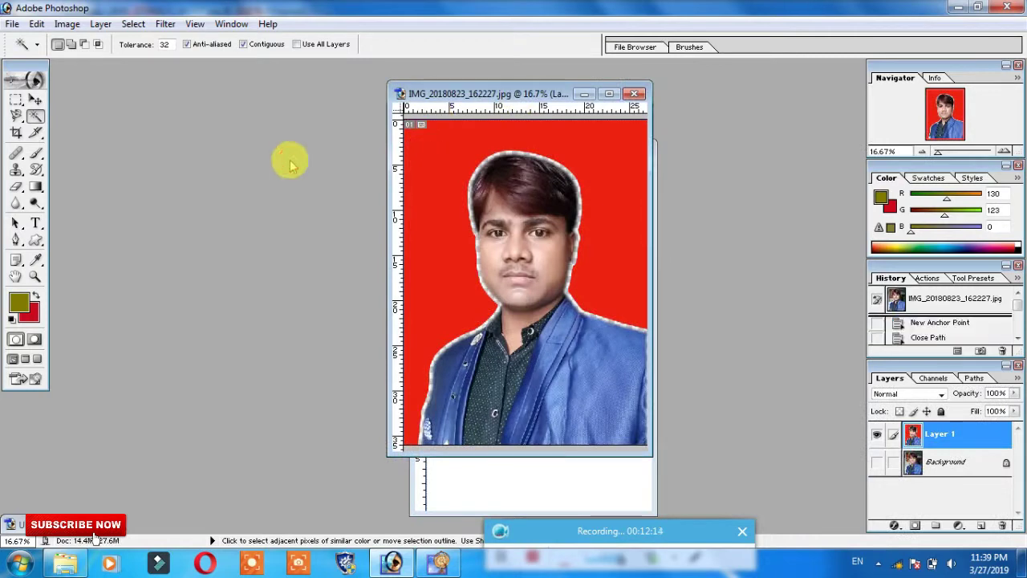
left_click_drag(436, 94, 207, 139)
left_click(476, 152)
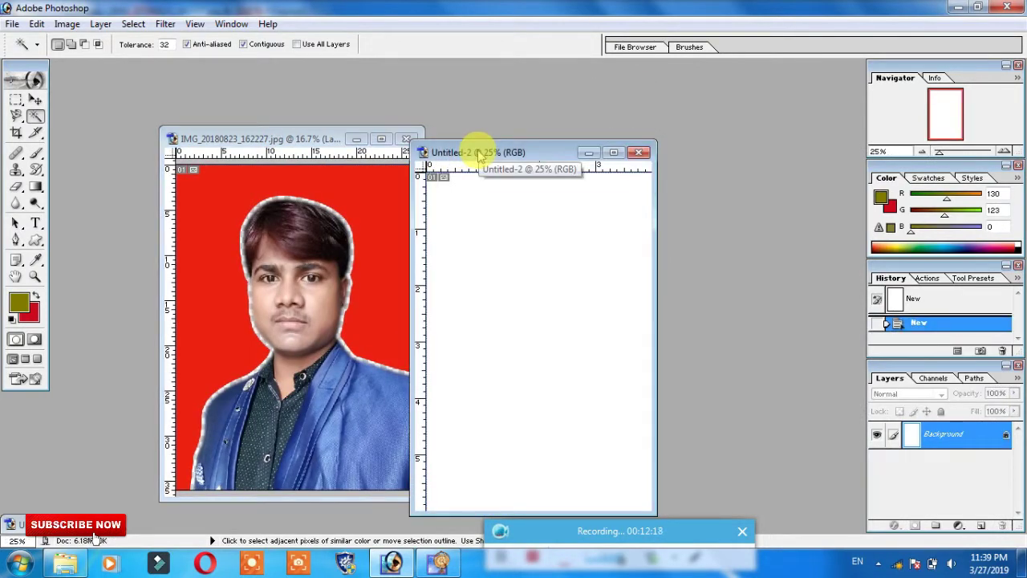
key("ctrl")
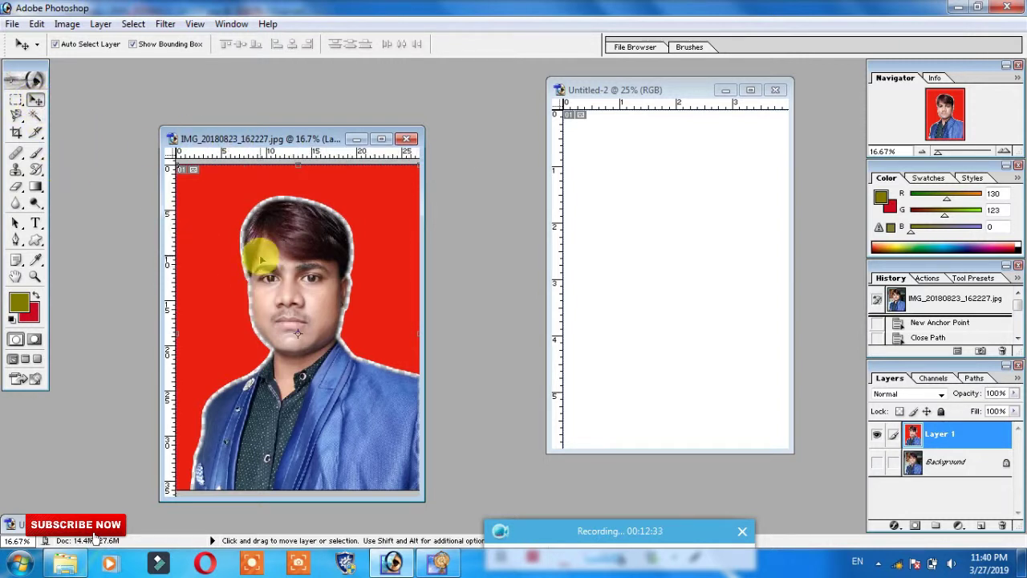
- Drag the cut-out photo toward Untitled-2 and resize and reposition it on the sheet
left_click_drag(262, 259, 586, 257)
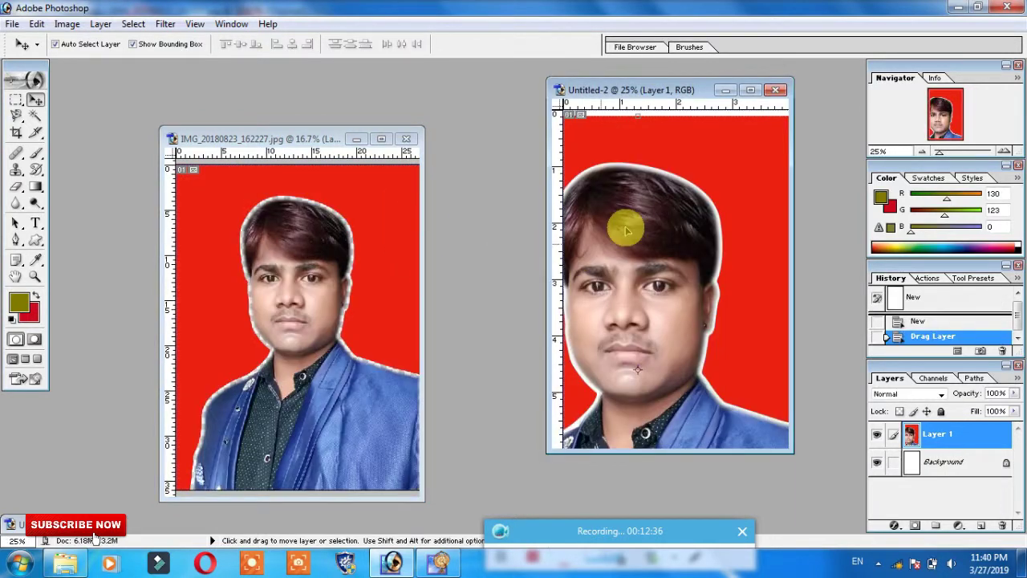
left_click(751, 90)
mouse_move(663, 138)
left_mouse_down()
mouse_move(522, 313)
mouse_move(440, 446)
mouse_move(501, 178)
mouse_move(507, 226)
left_mouse_up()
left_click_drag(483, 258, 479, 263)
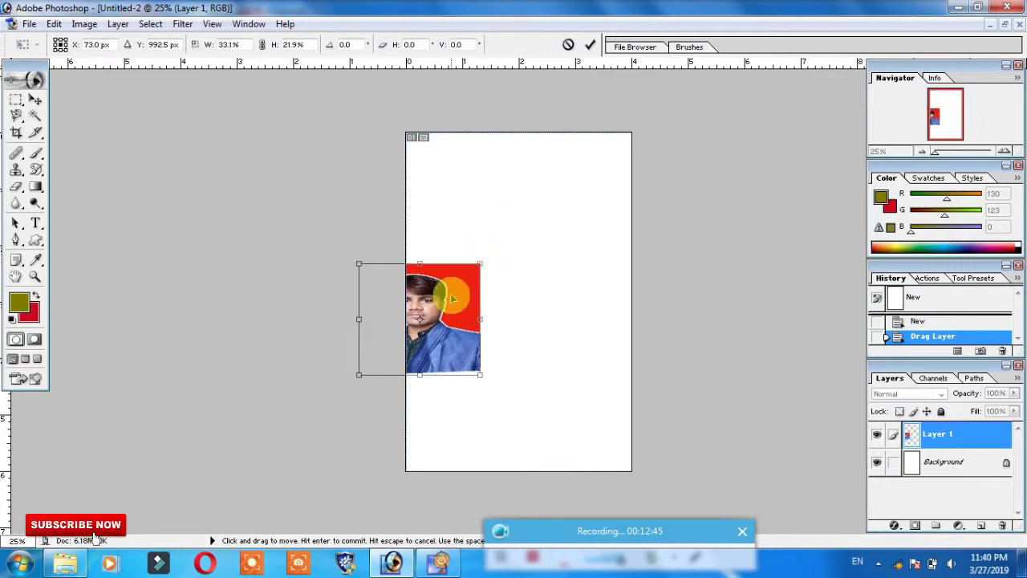
left_click_drag(447, 296, 497, 172)
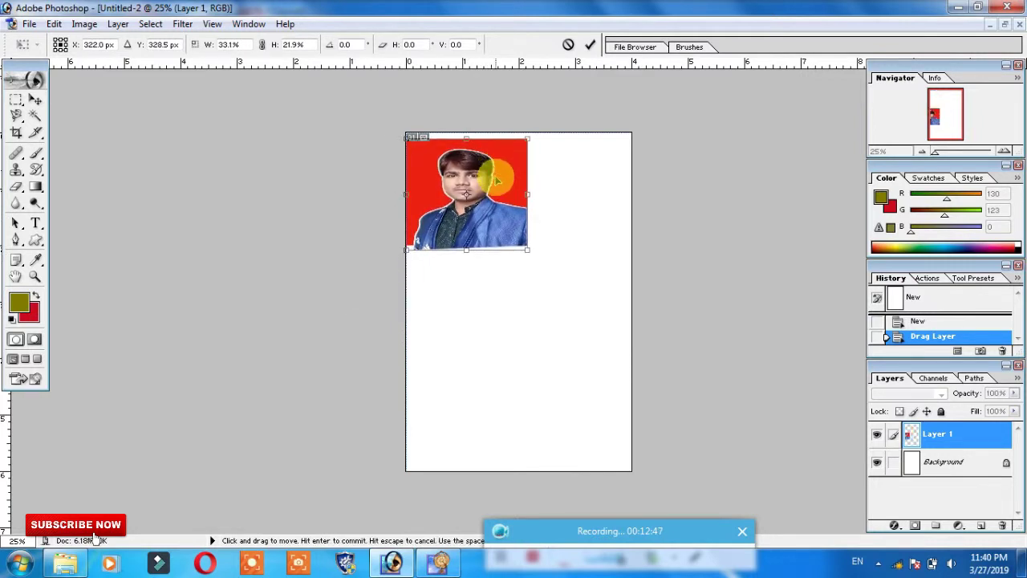
left_click_drag(490, 251, 489, 276)
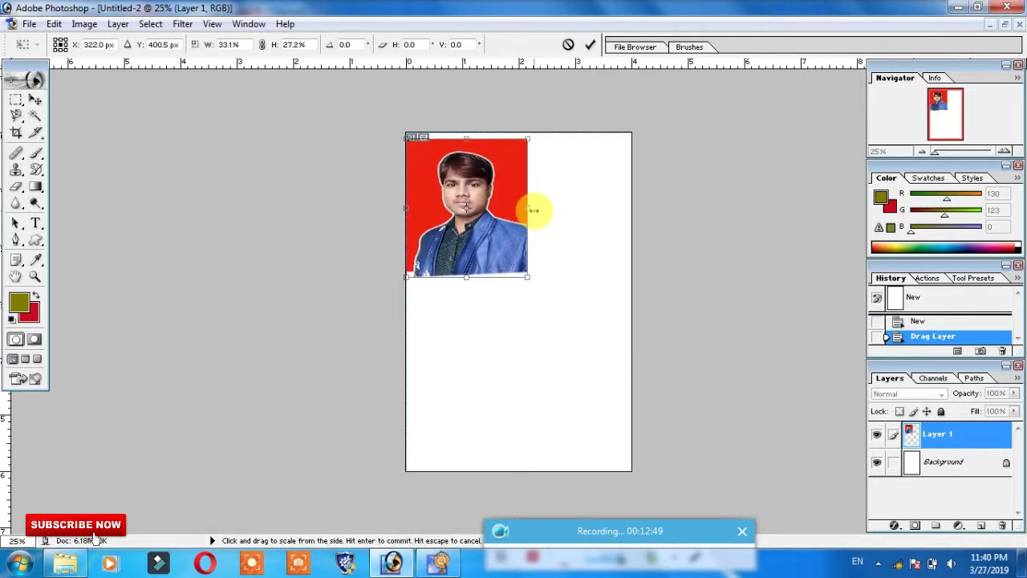
left_click_drag(537, 220, 522, 213)
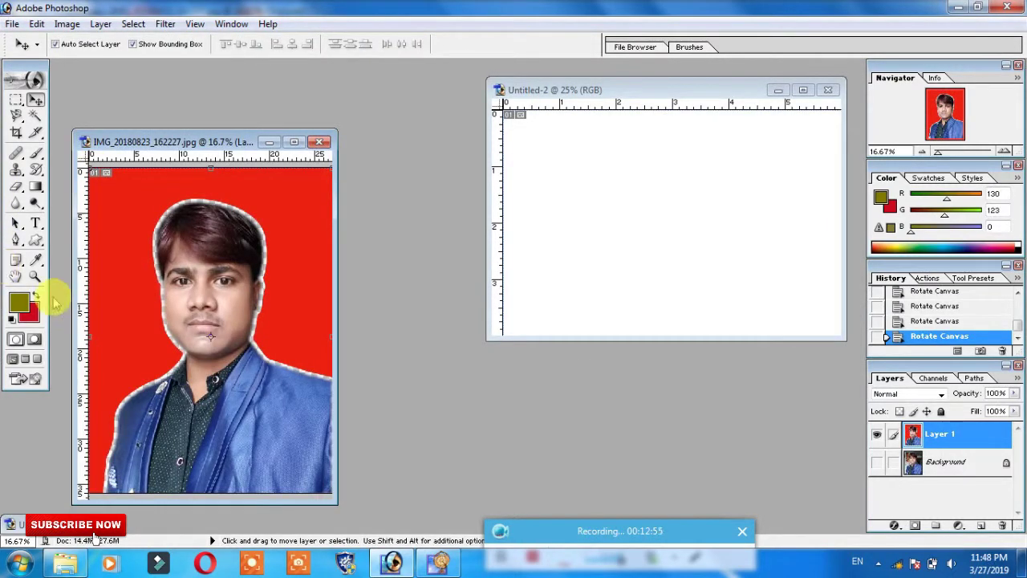
- Move the photo into the landscape Untitled-2 sheet as Layer 1
left_click_drag(102, 329, 542, 195)
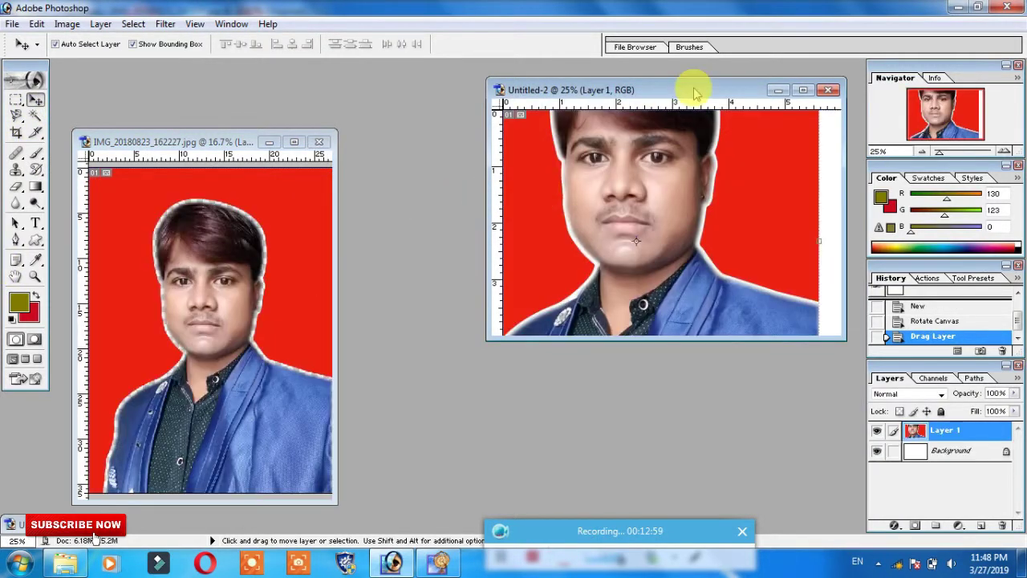
left_click_drag(687, 89, 473, 144)
left_click(588, 145)
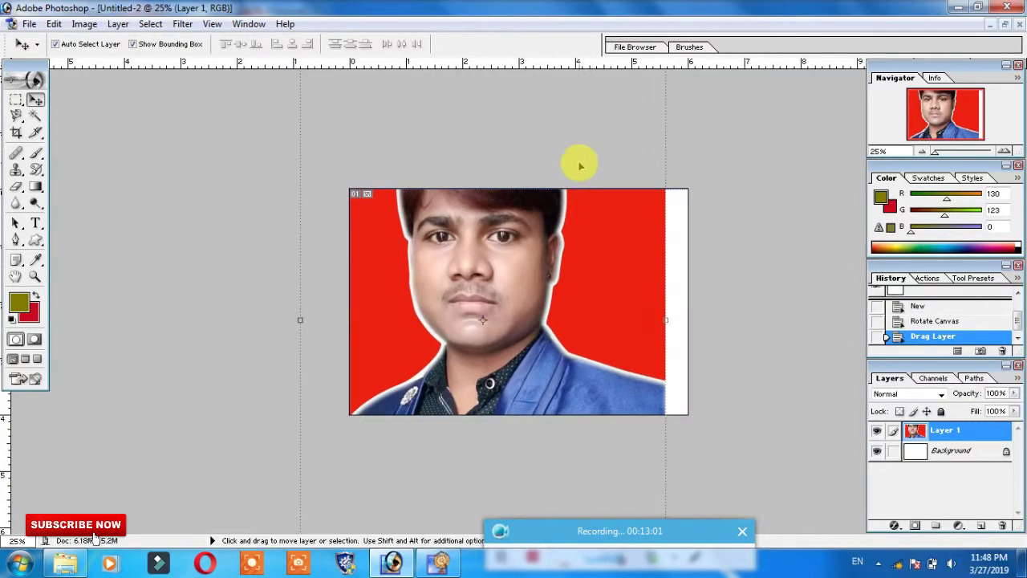
left_click_drag(534, 280, 388, 443)
- Free-transform the photo down to passport size, about 19.7% × 15.9%, in the top-left corner
key("ctrl+t")
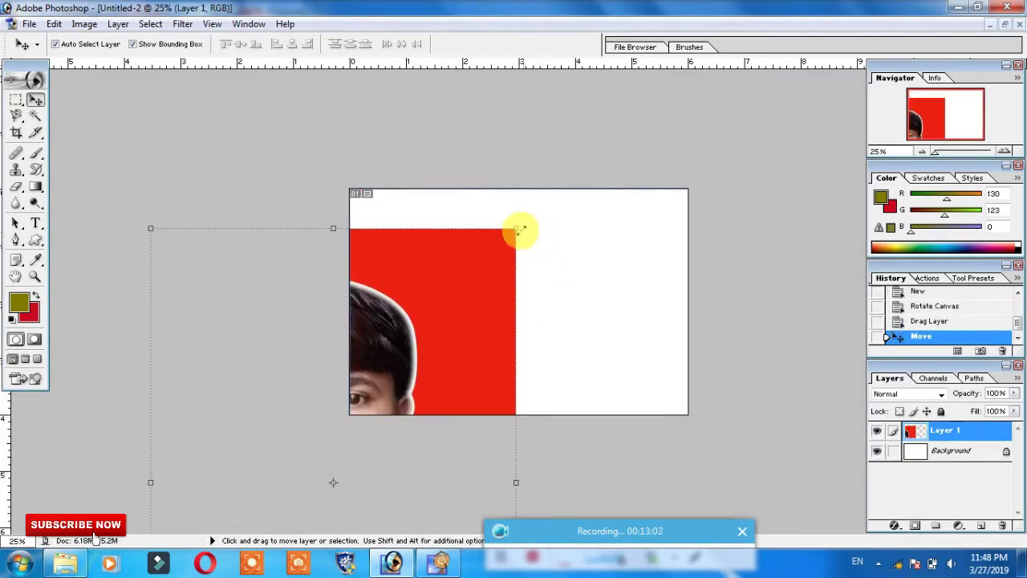
mouse_move(517, 229)
left_mouse_down()
mouse_move(355, 431)
mouse_move(488, 238)
left_mouse_up()
mouse_move(516, 205)
left_mouse_down()
mouse_move(469, 368)
mouse_move(458, 211)
mouse_move(486, 195)
mouse_move(458, 232)
mouse_move(437, 211)
left_mouse_up()
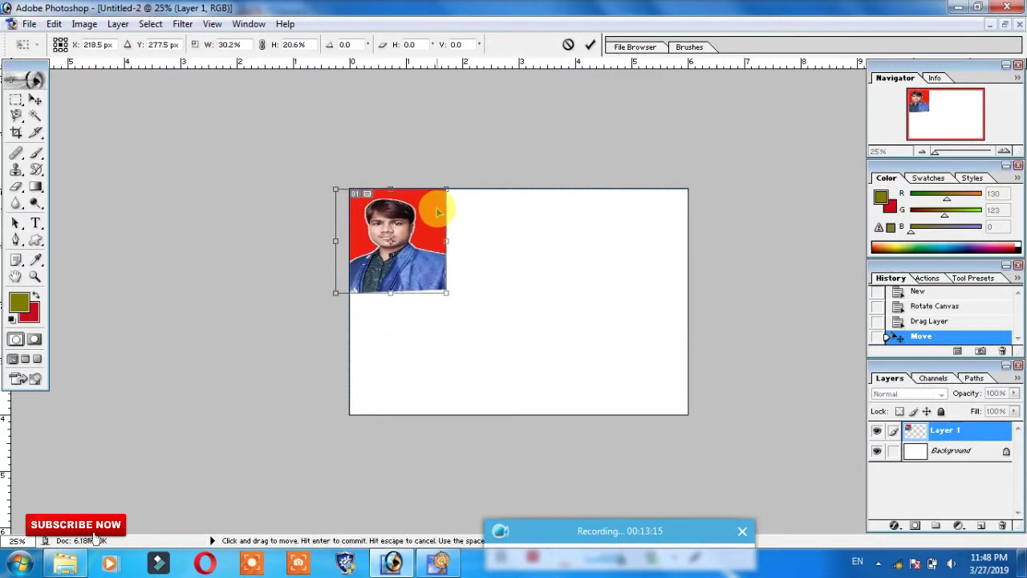
key("ctrl+plus")
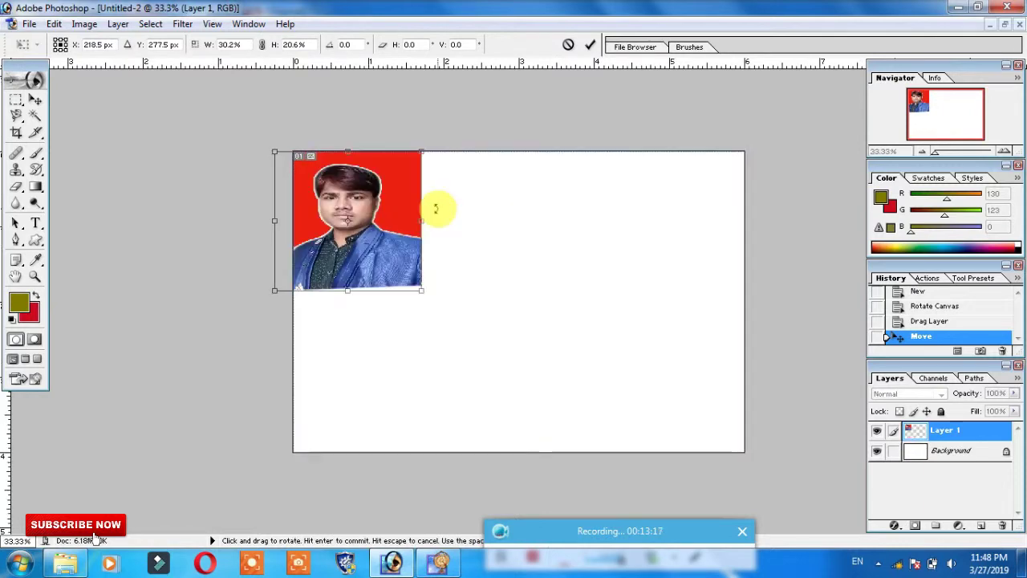
key("ctrl+plus")
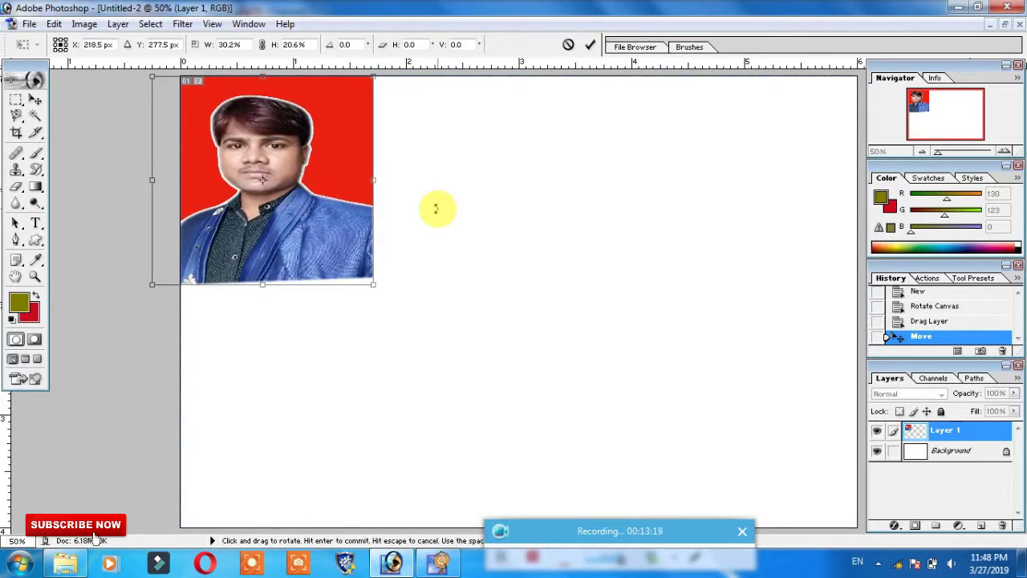
key("ctrl+minus")
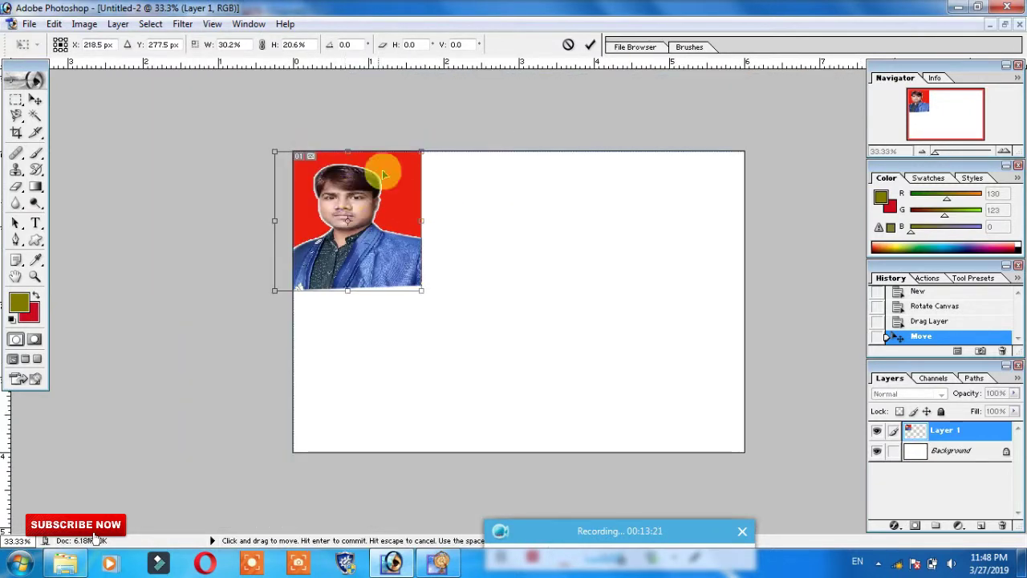
mouse_move(418, 152)
left_mouse_down()
mouse_move(378, 193)
mouse_move(405, 189)
mouse_move(394, 174)
left_mouse_up()
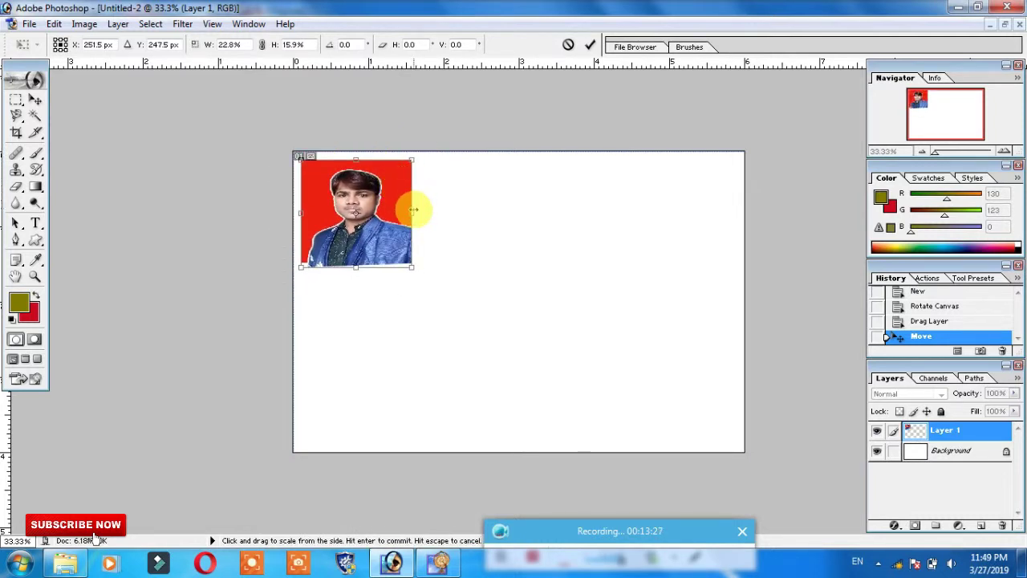
left_click_drag(412, 211, 396, 210)
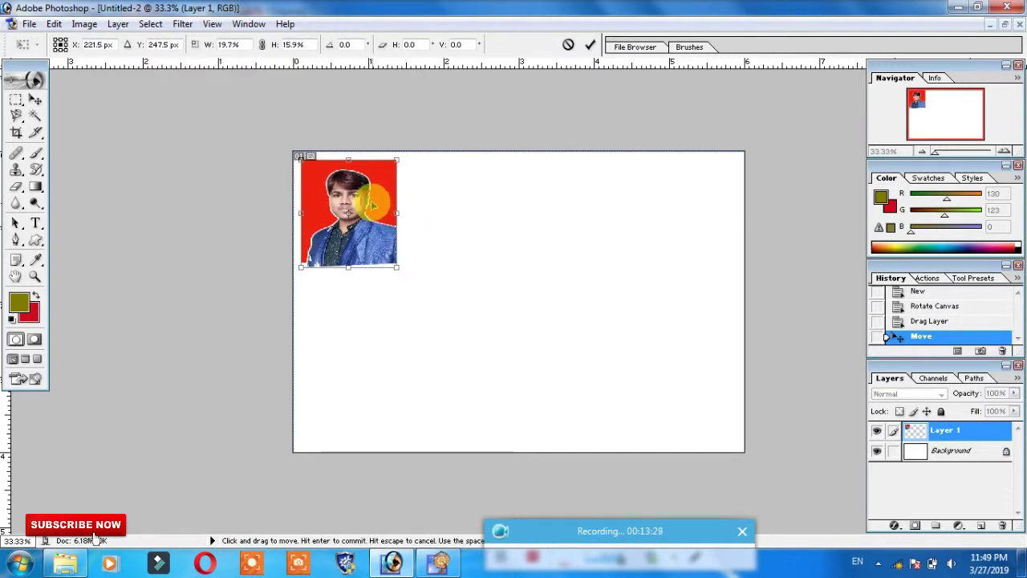
- Commit the Free Transform and maximize the Untitled-2 sheet window
left_click(590, 45)
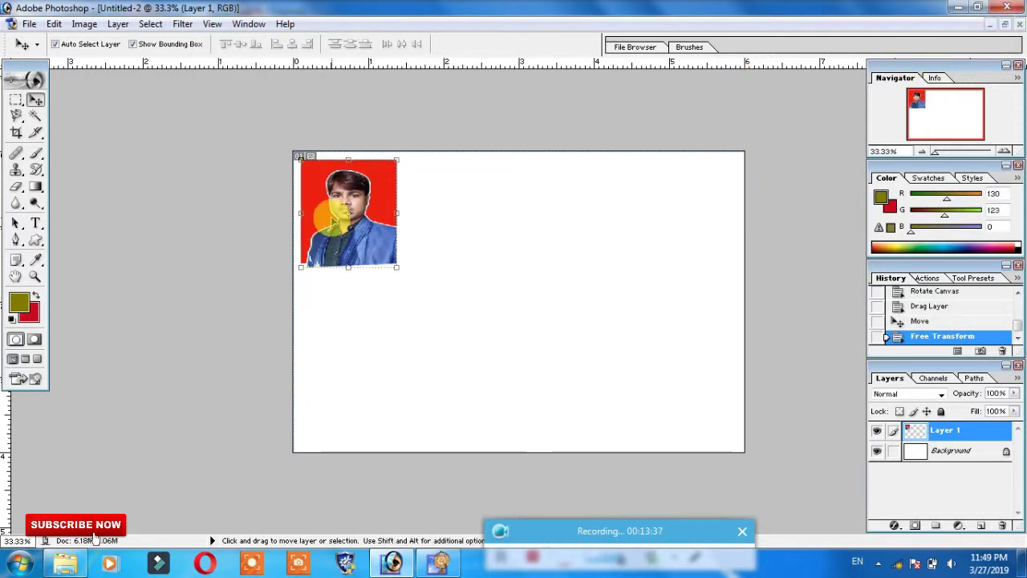
left_click(1004, 24)
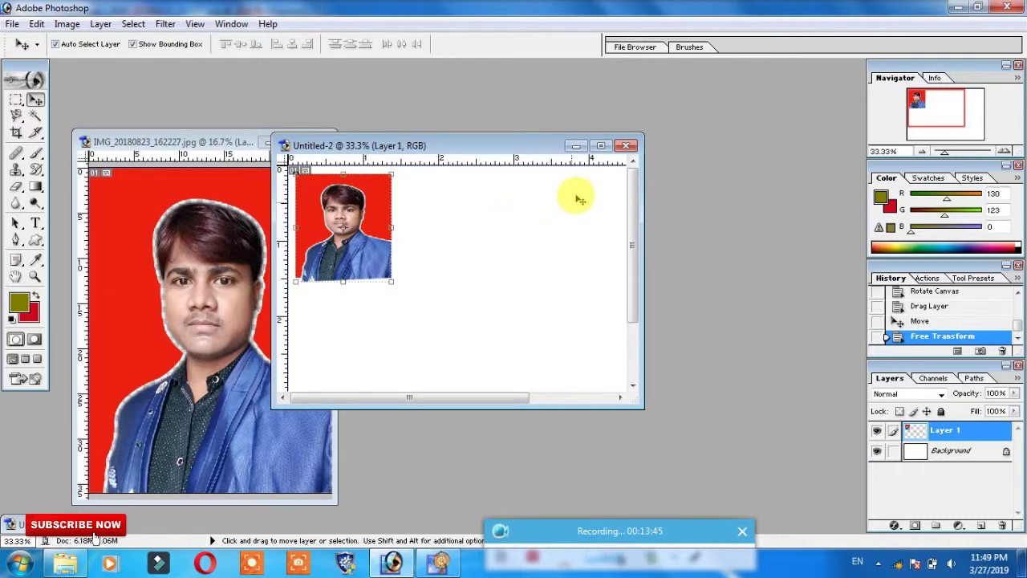
left_click(601, 146)
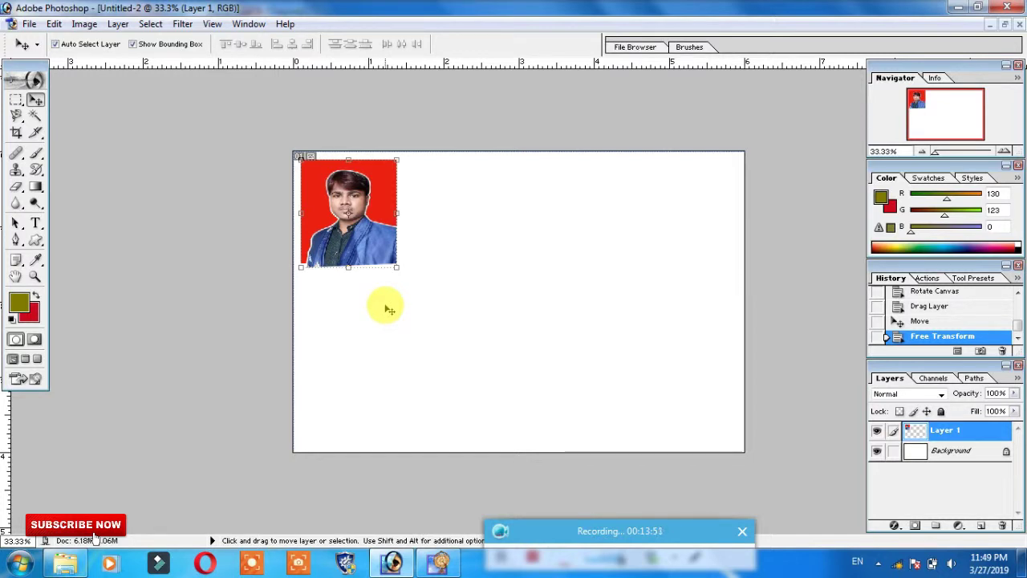
- Alt-drag three copies of the passport photo beside the original across the sheet's top
left_click_drag(378, 203, 478, 204)
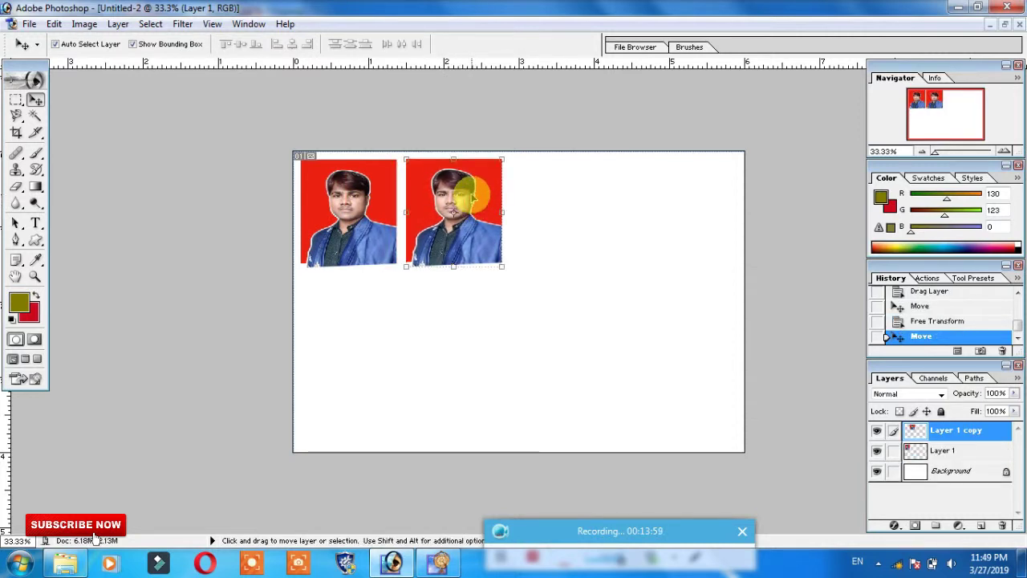
left_click_drag(473, 198, 681, 196)
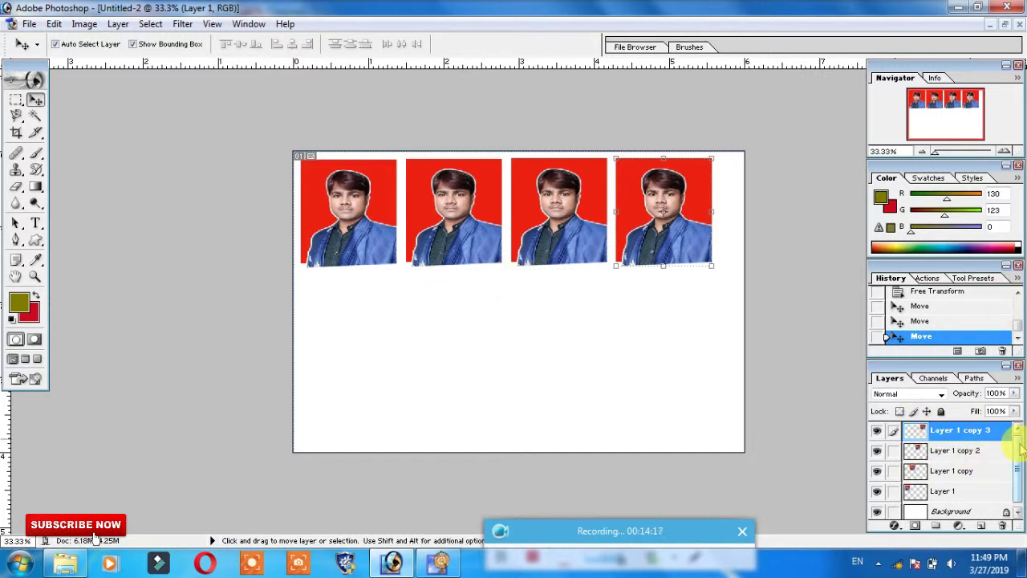
left_click_drag(1020, 450, 974, 426)
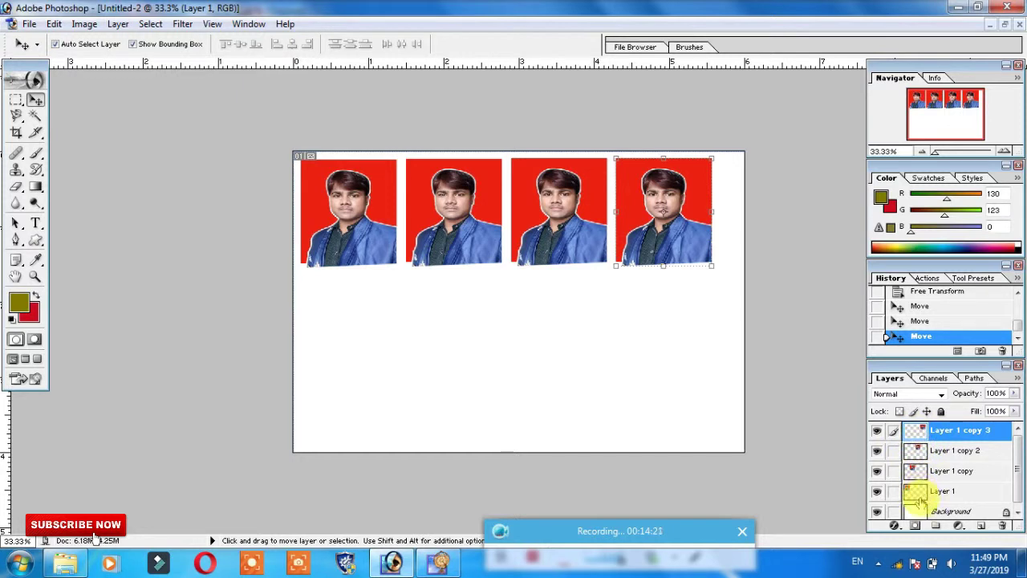
left_click_drag(919, 500, 914, 443)
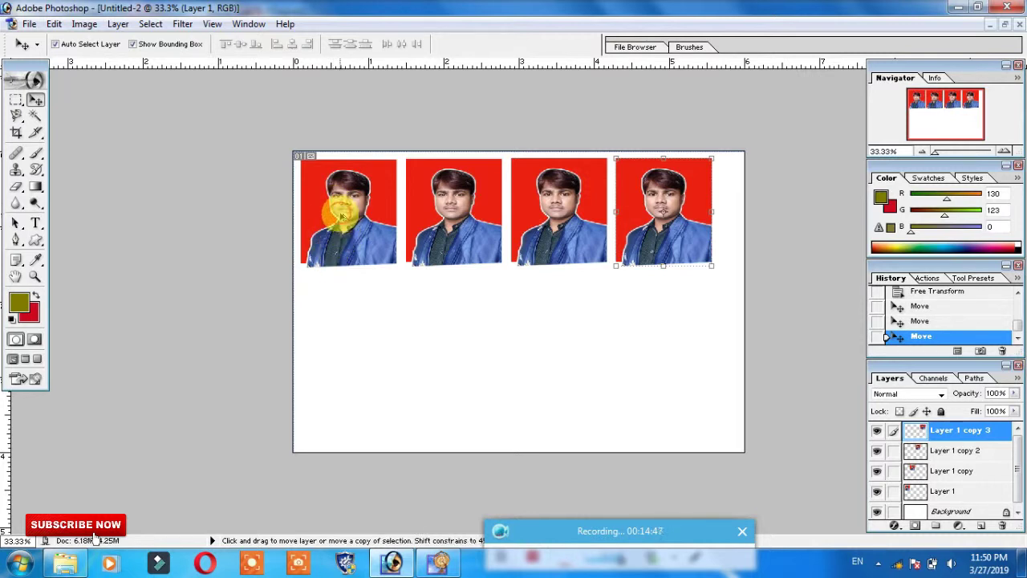
- Fill the four bottom-row slots with photo copies, parking one extra copy below the canvas
left_click_drag(341, 212, 355, 330)
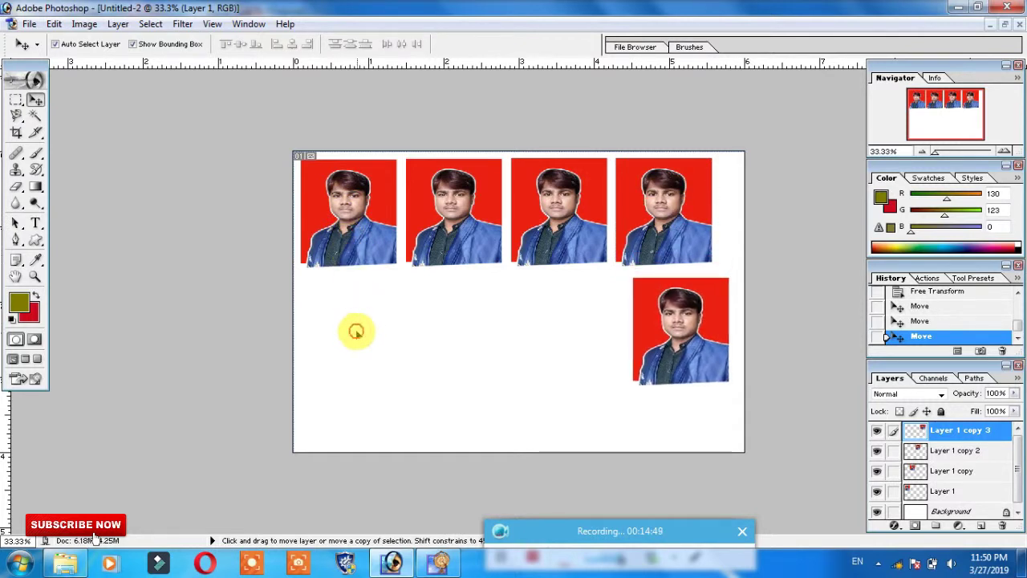
left_click_drag(356, 331, 342, 324)
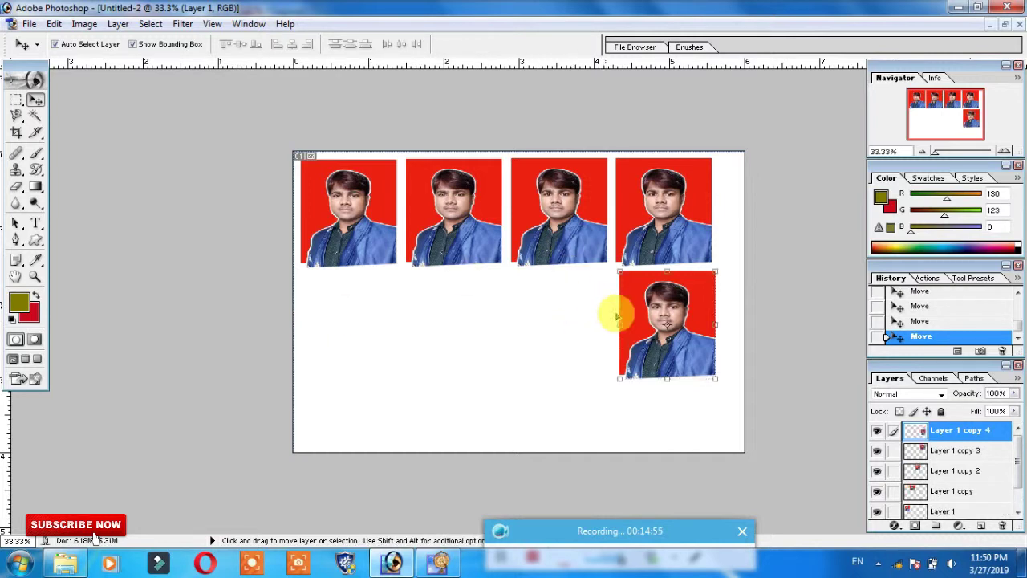
mouse_move(648, 343)
left_mouse_down()
mouse_move(542, 339)
mouse_move(542, 328)
mouse_move(580, 306)
left_mouse_up()
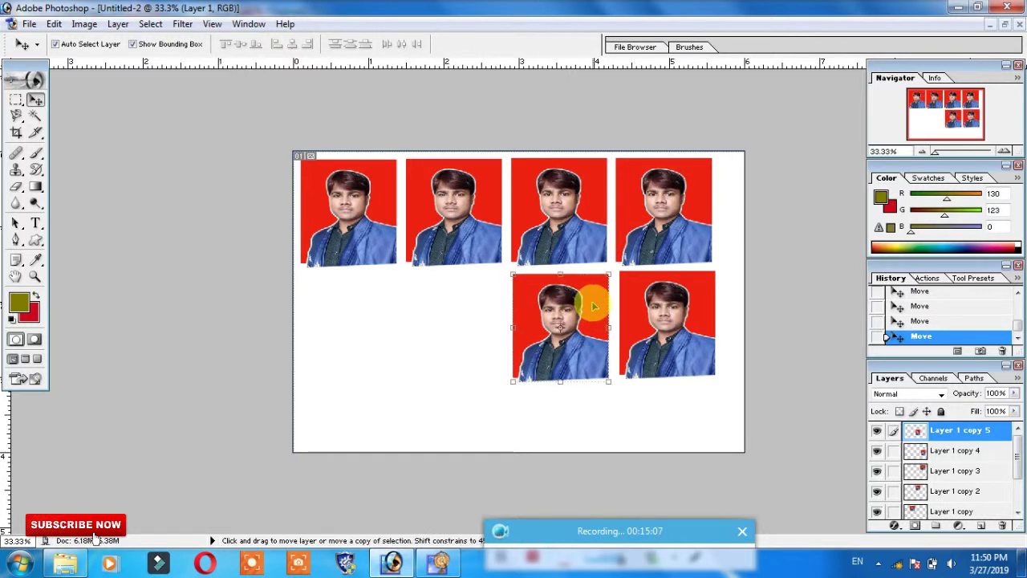
left_click_drag(592, 306, 486, 305)
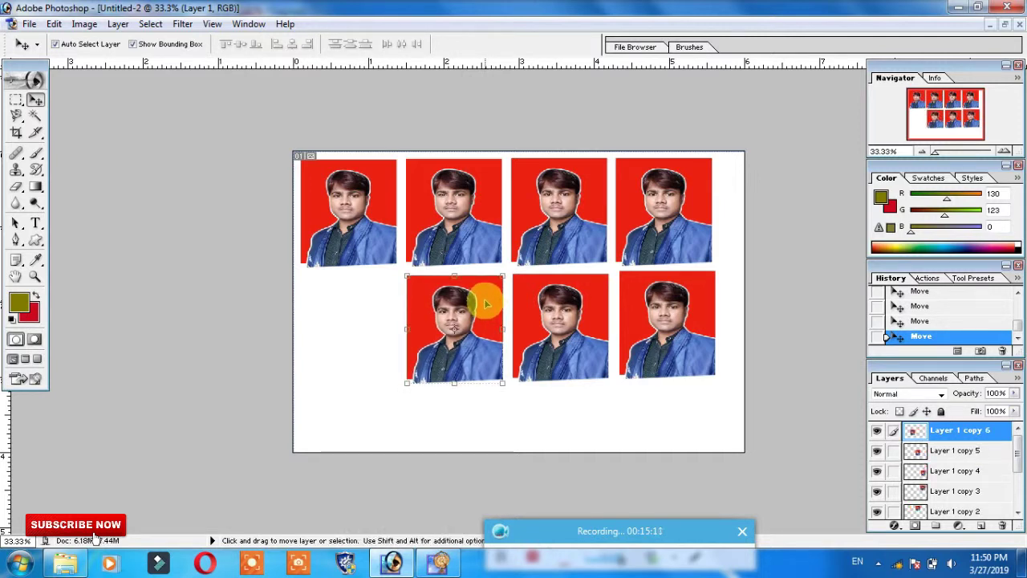
left_click_drag(486, 304, 378, 296)
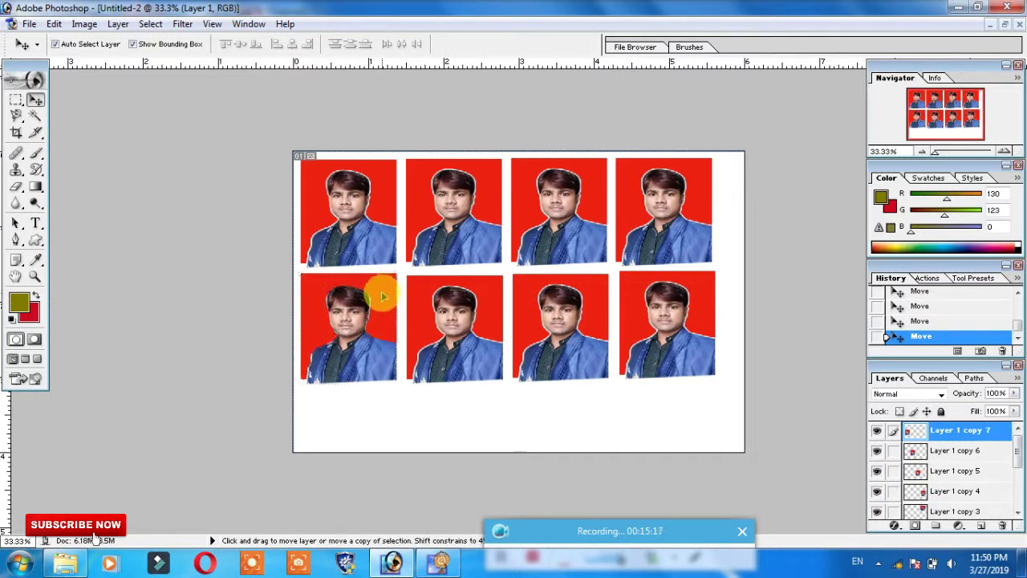
mouse_move(383, 294)
left_mouse_down()
mouse_move(391, 365)
mouse_move(585, 484)
left_mouse_up()
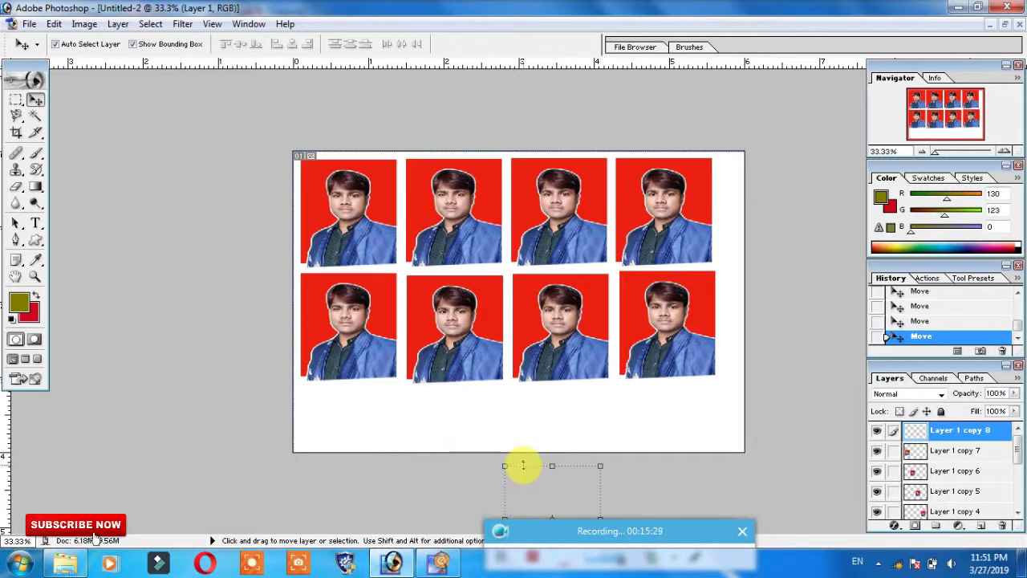
- Delete the extra ninth photo copy and float the portrait and Untitled-2 as separate windows
key("Delete")
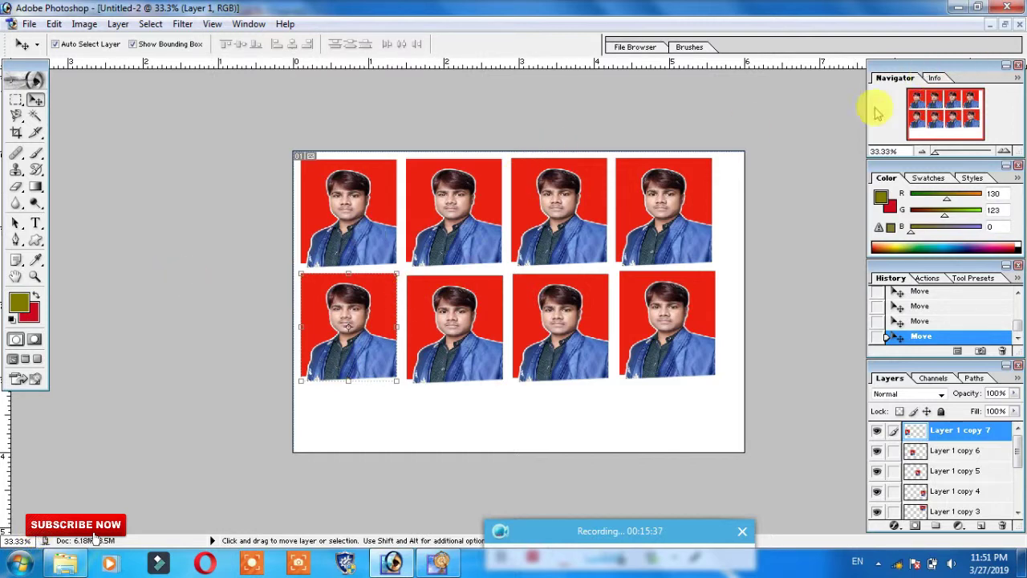
left_click(1006, 25)
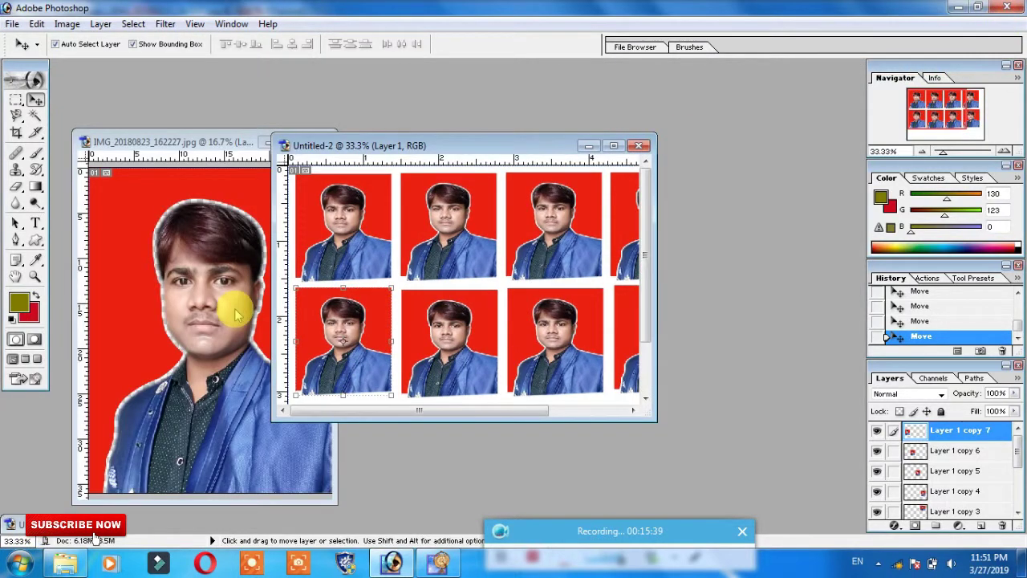
left_click(240, 142)
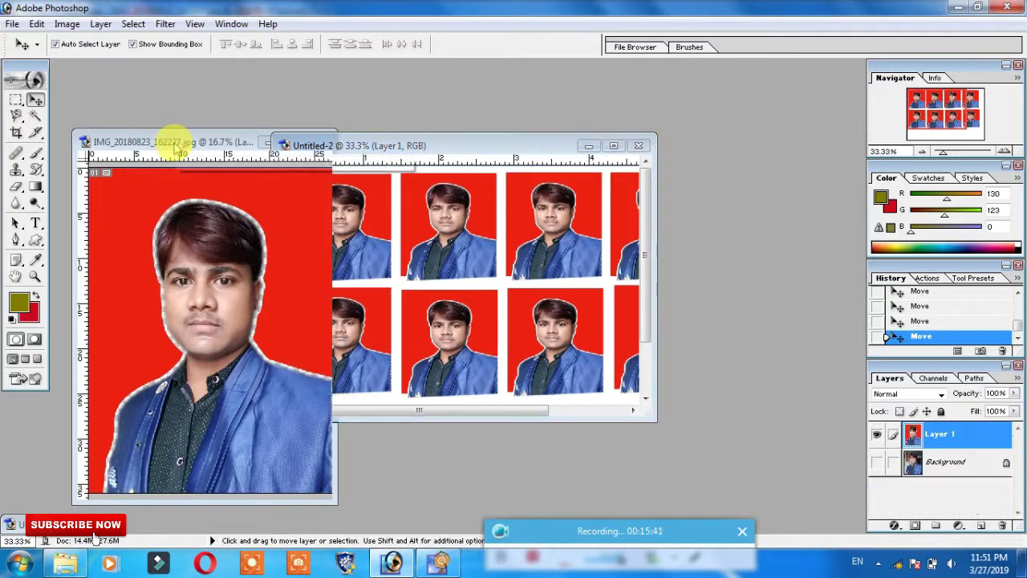
left_click(417, 149)
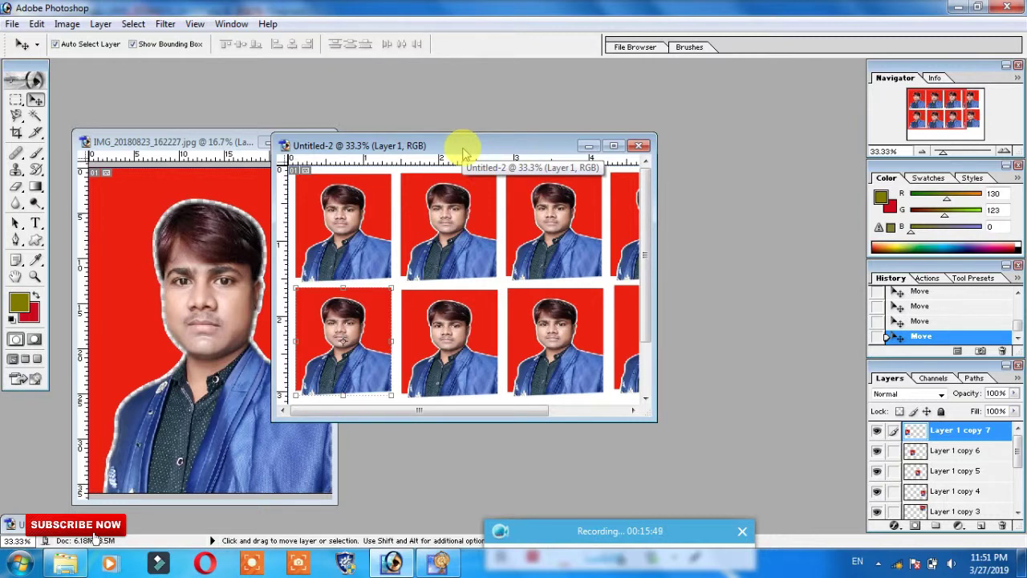
- Save the whole sheet to the Desktop as JPEG 'passpot saze' with default JPEG options
key("ctrl+a")
key("ctrl+shift+s")
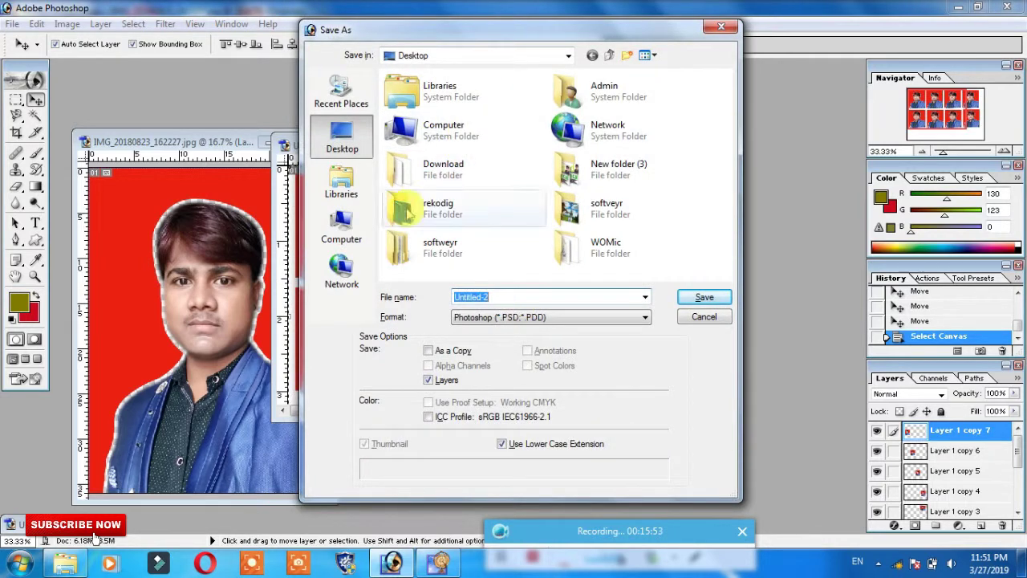
left_click(341, 143)
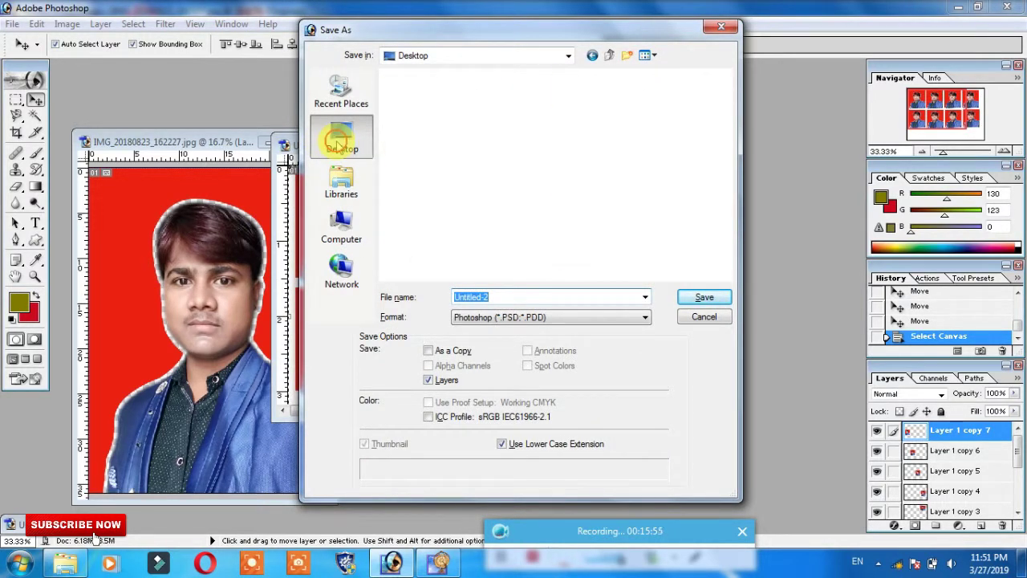
left_click(534, 317)
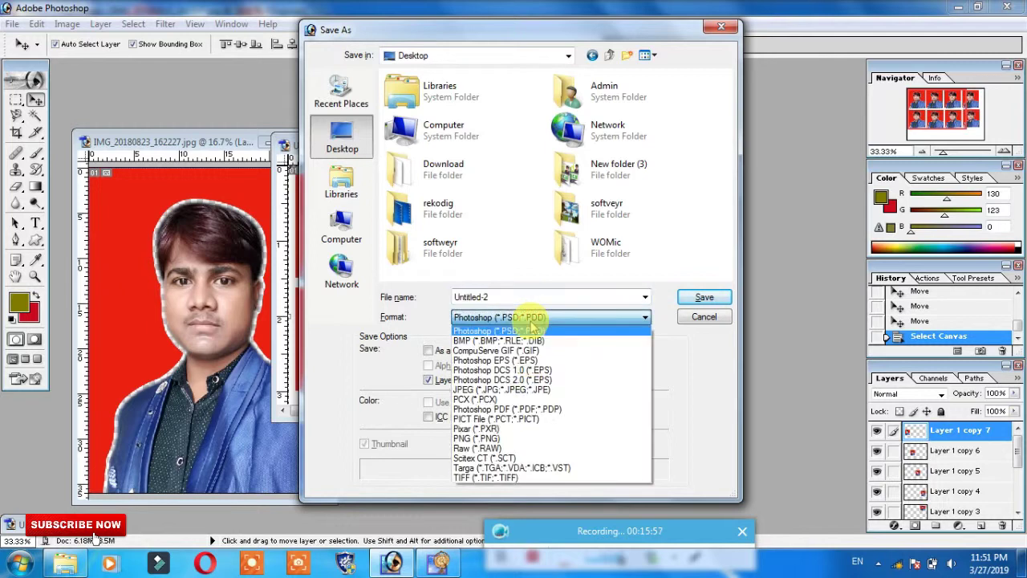
left_click(539, 391)
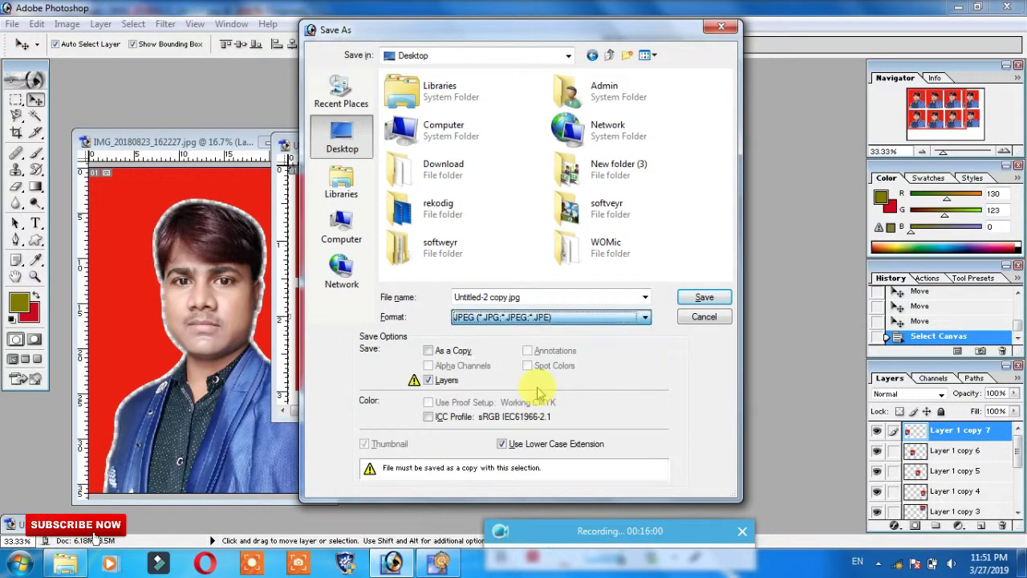
left_click(576, 297)
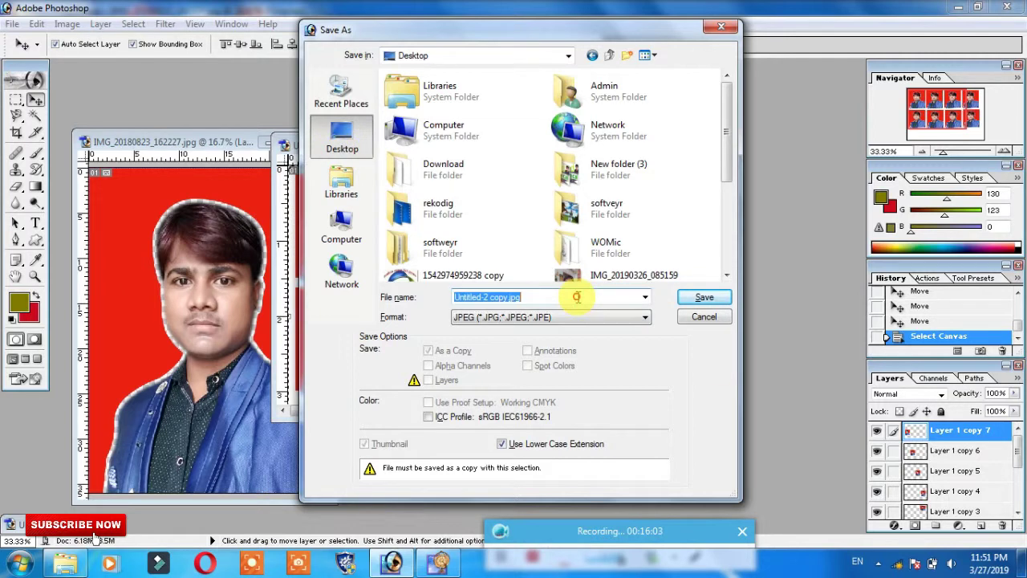
type("p")
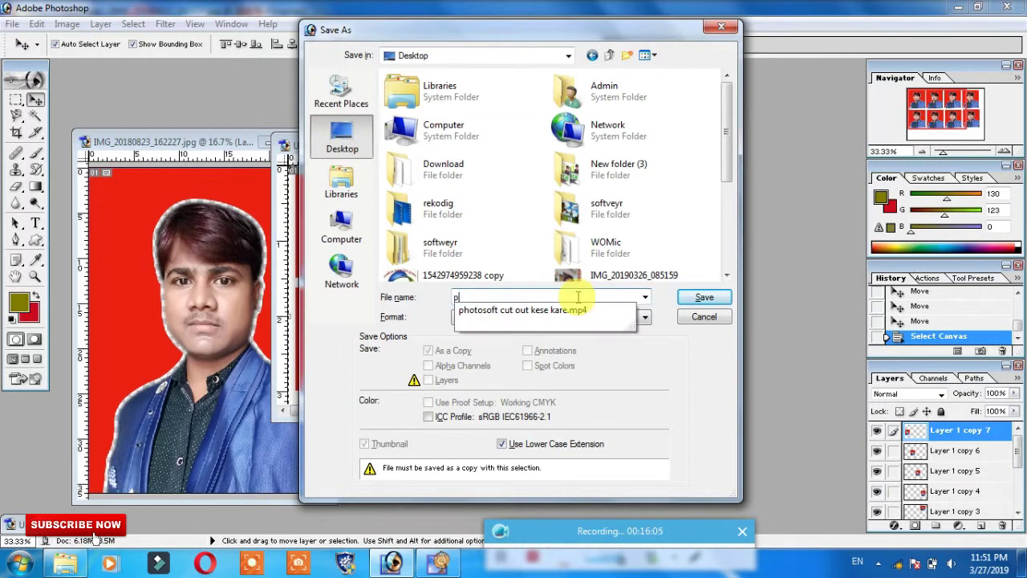
type("asspot saze")
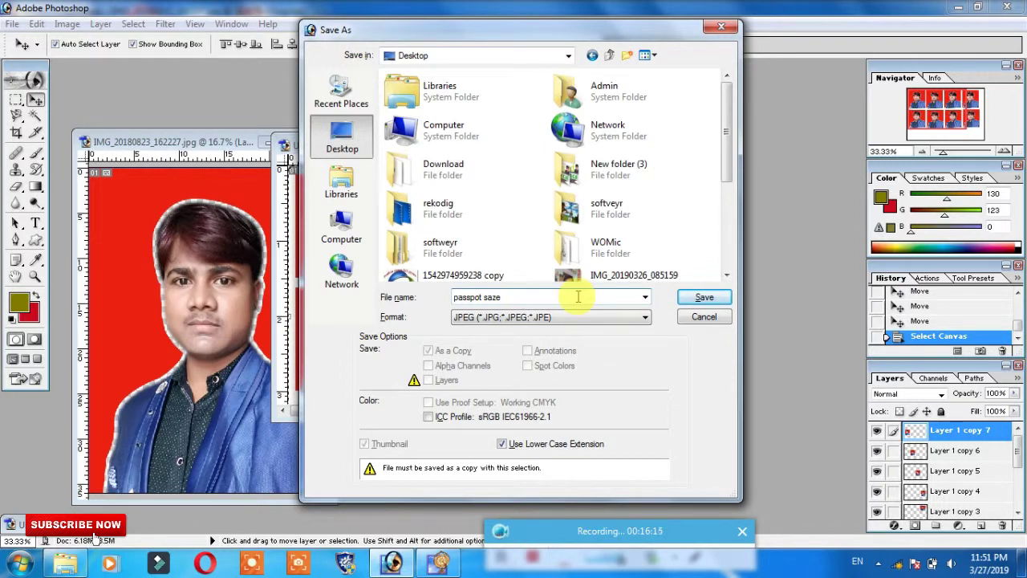
key("Return")
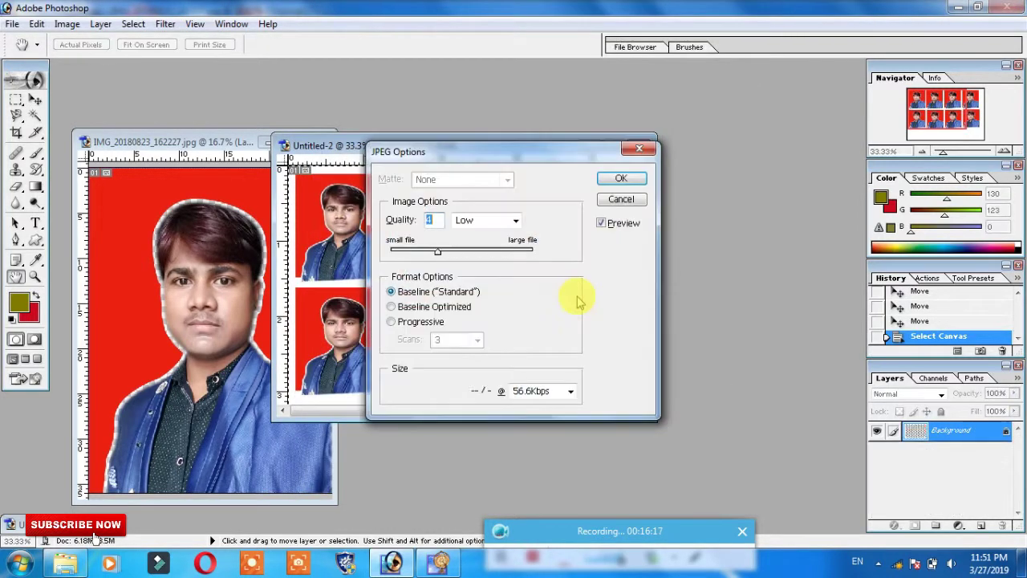
key("Return")
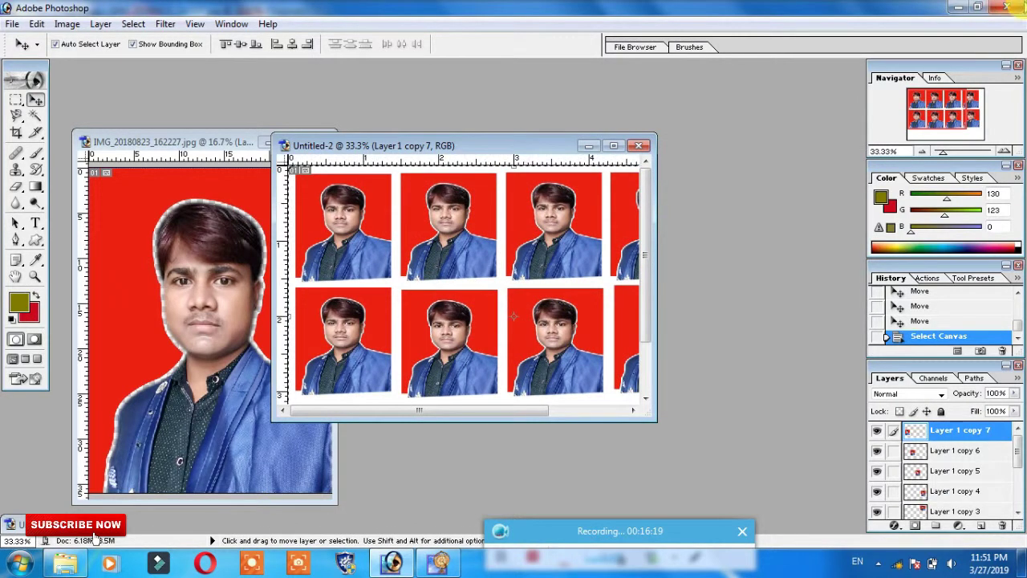
- Minimize Photoshop, ImageReady and the photo folder window to reveal the desktop
left_click(957, 7)
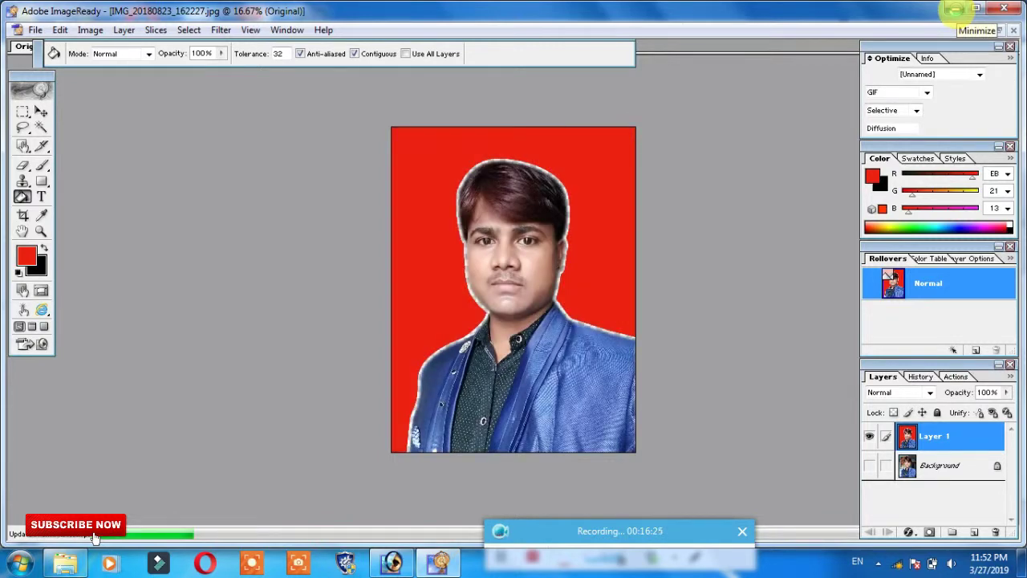
left_click(957, 16)
left_click(957, 16)
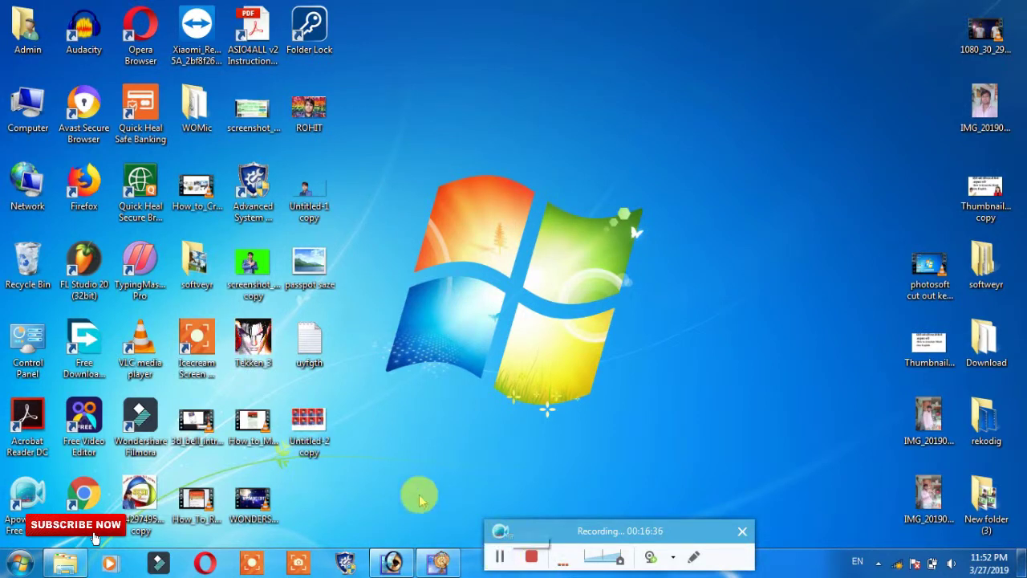
- Open the desktop's 'Untitled-2 copy' image in Windows Photo Viewer
double_click(324, 440)
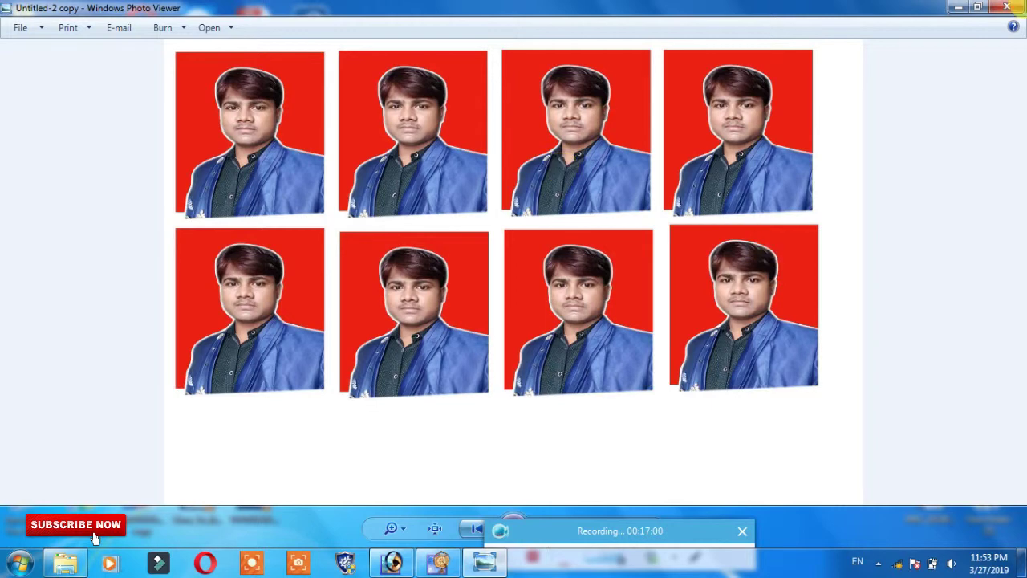
- Close Photo Viewer and refresh the desktop repeatedly until the 'passpot saze' thumbnail appears
left_click(1007, 8)
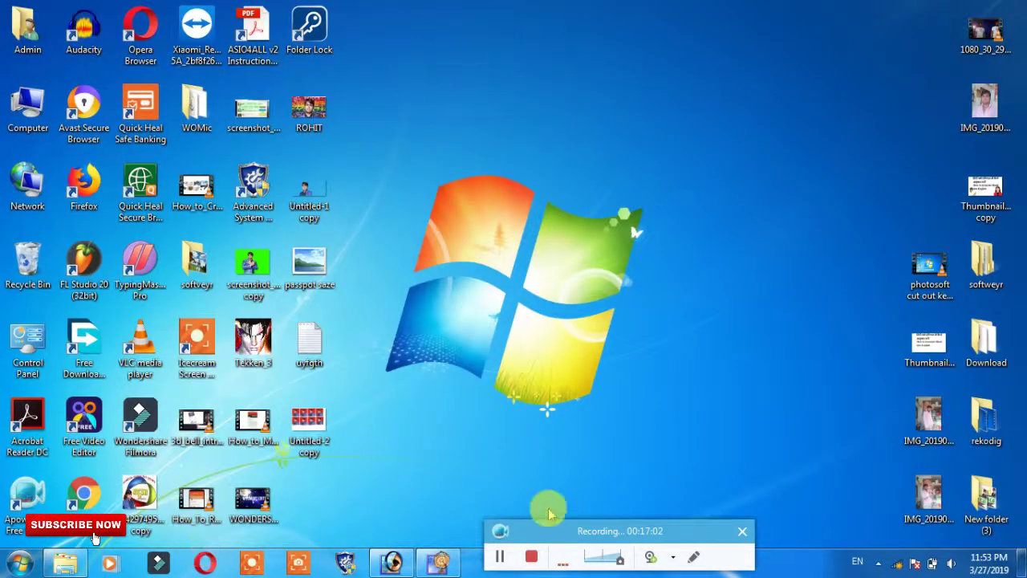
right_click(469, 149)
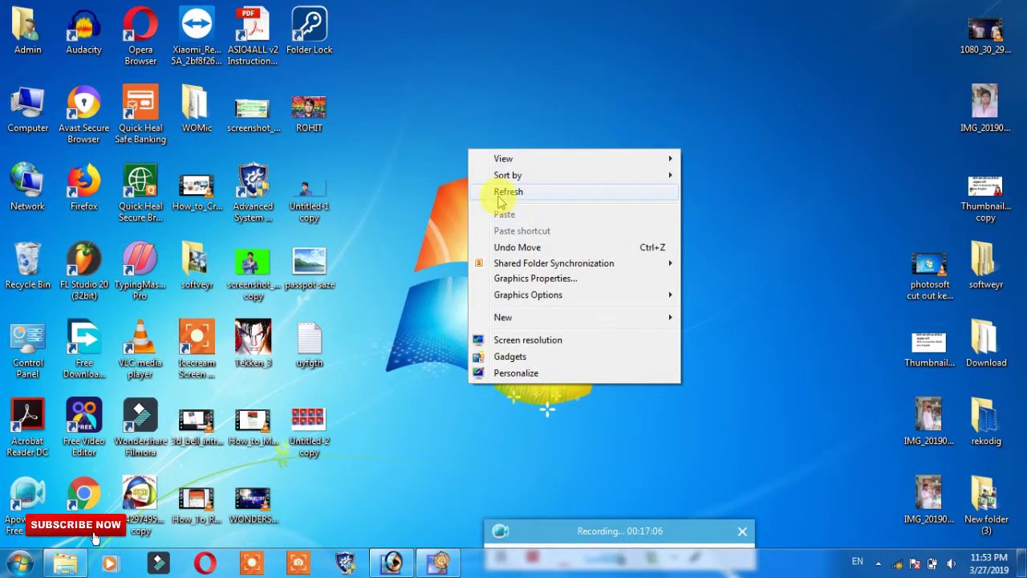
left_click(501, 195)
right_click(497, 194)
left_click(536, 236)
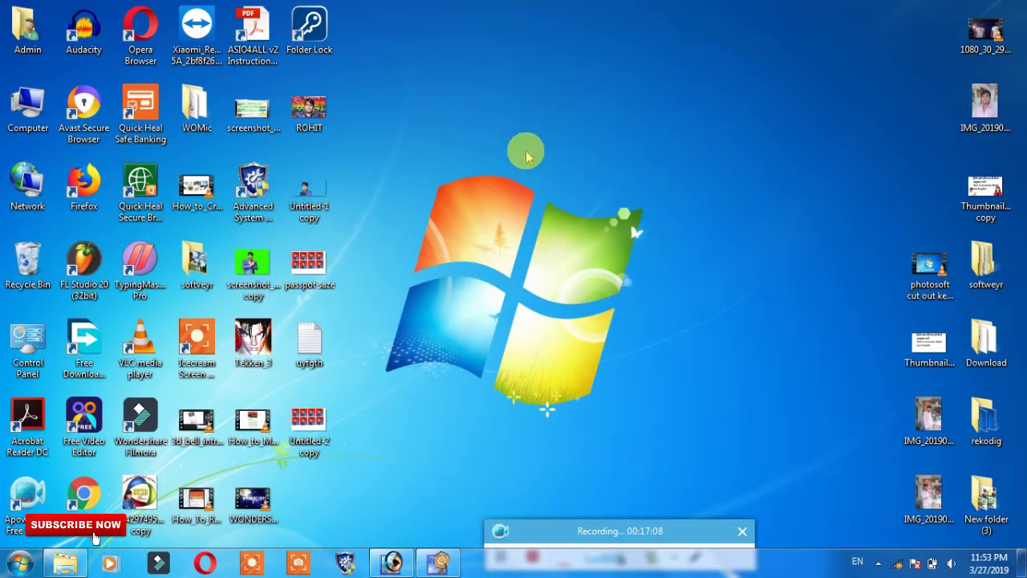
right_click(526, 156)
left_click(533, 165)
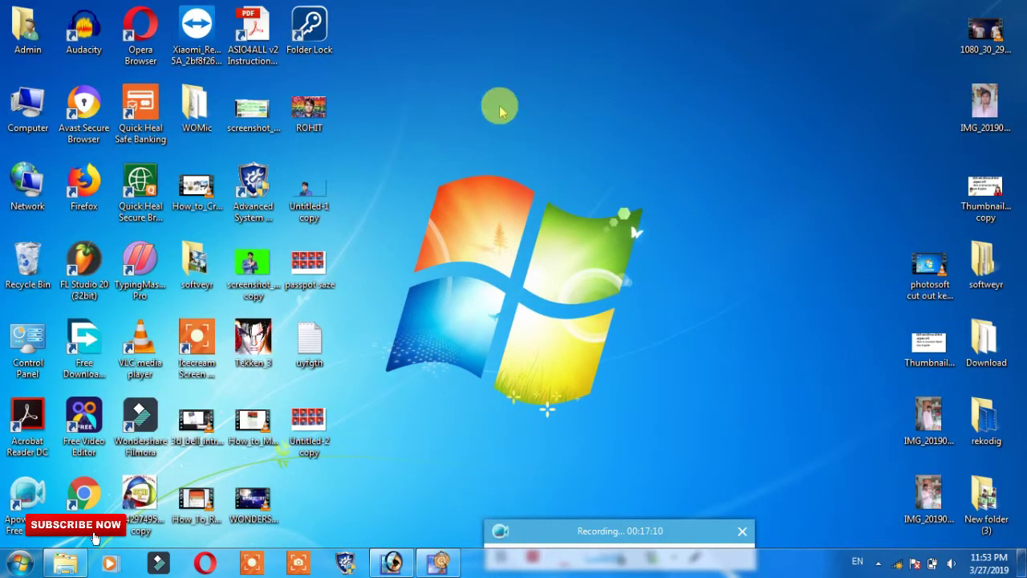
right_click(497, 102)
left_click(510, 143)
right_click(498, 73)
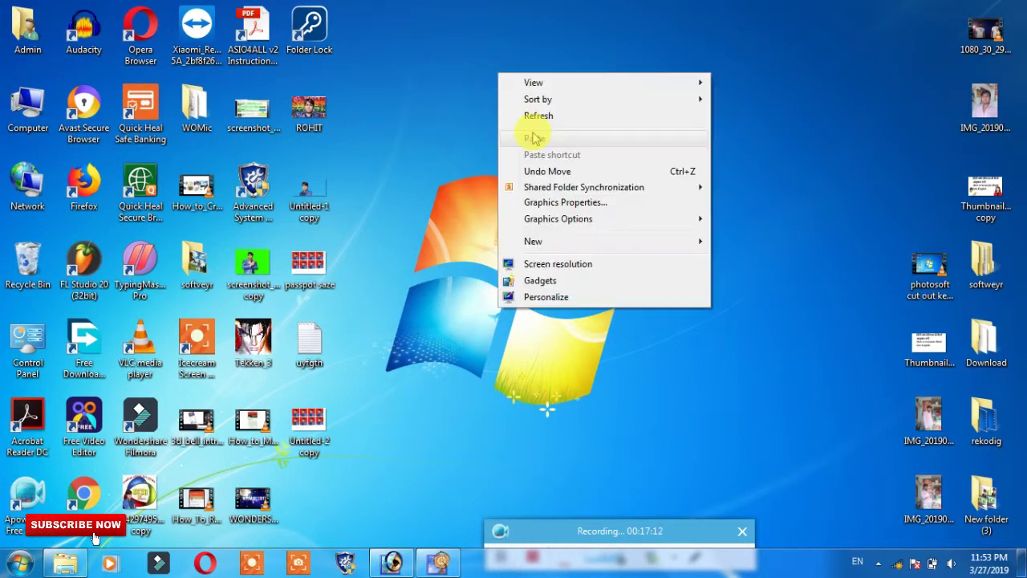
left_click(533, 115)
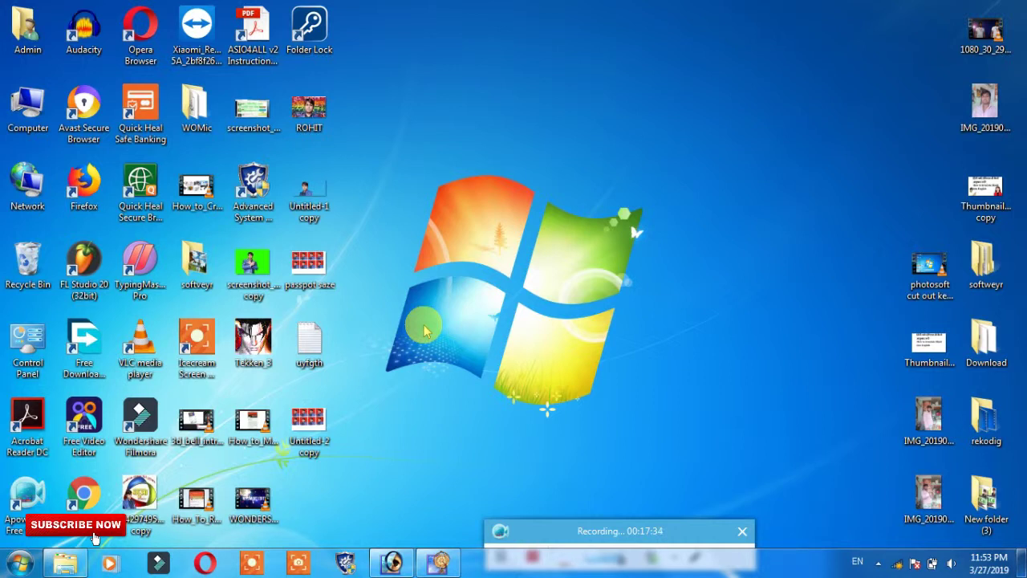
- Open 'passpot saze' in Photo Viewer and bring up the image's right-click menu
double_click(306, 282)
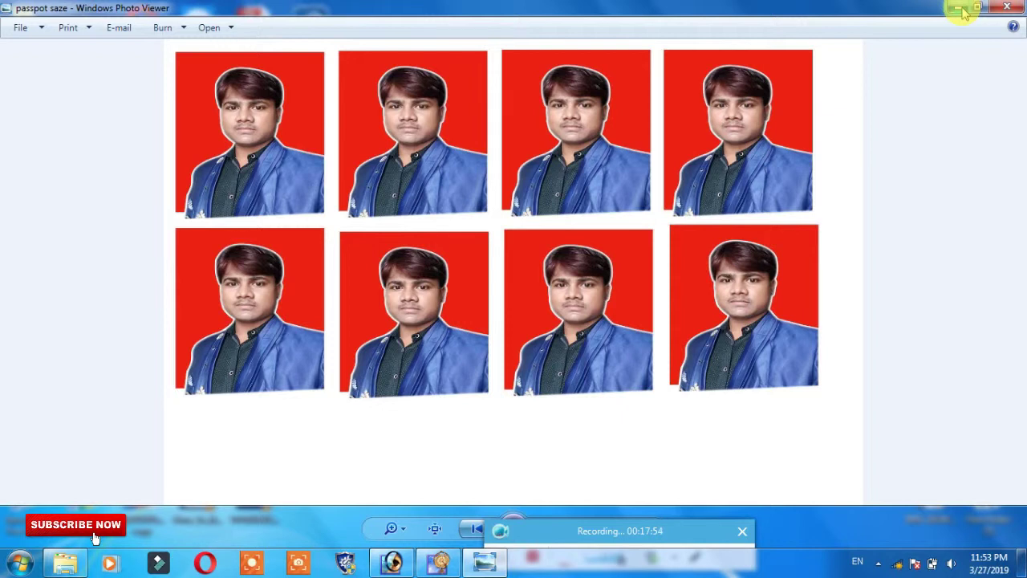
right_click(891, 100)
right_click(807, 115)
right_click(811, 119)
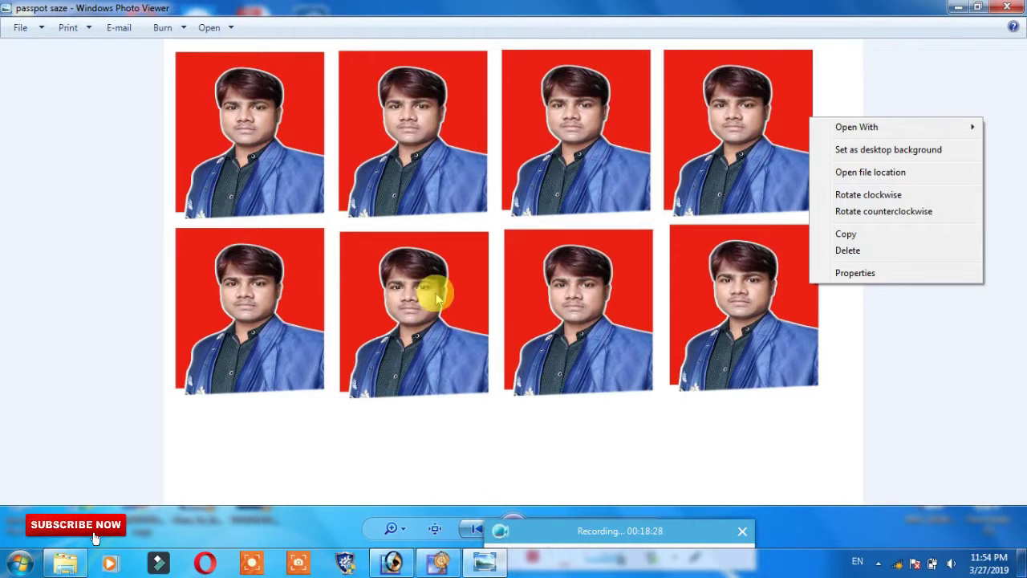
right_click(498, 197)
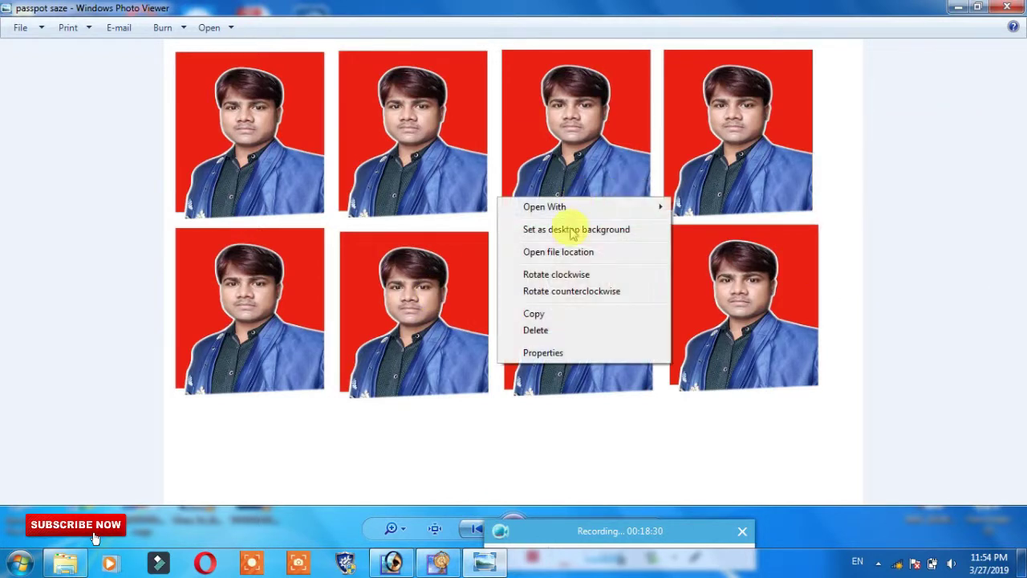